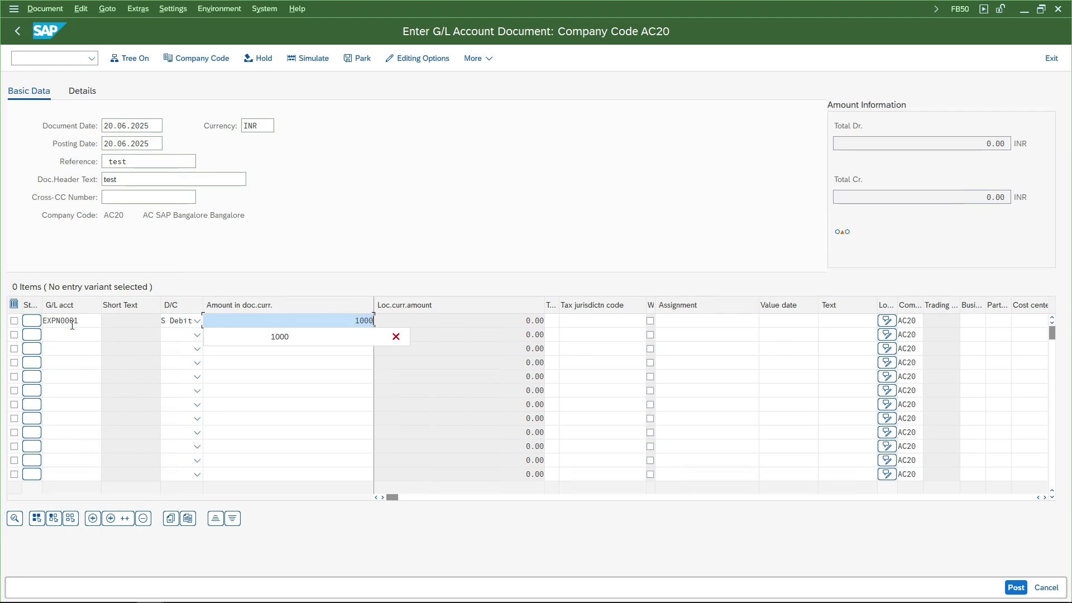
Assign cost center ac20 to the EXPN0001 debit line.
{"action": "key", "text": "Tab"}
{"action": "left_click", "coordinate": [1030, 321]}
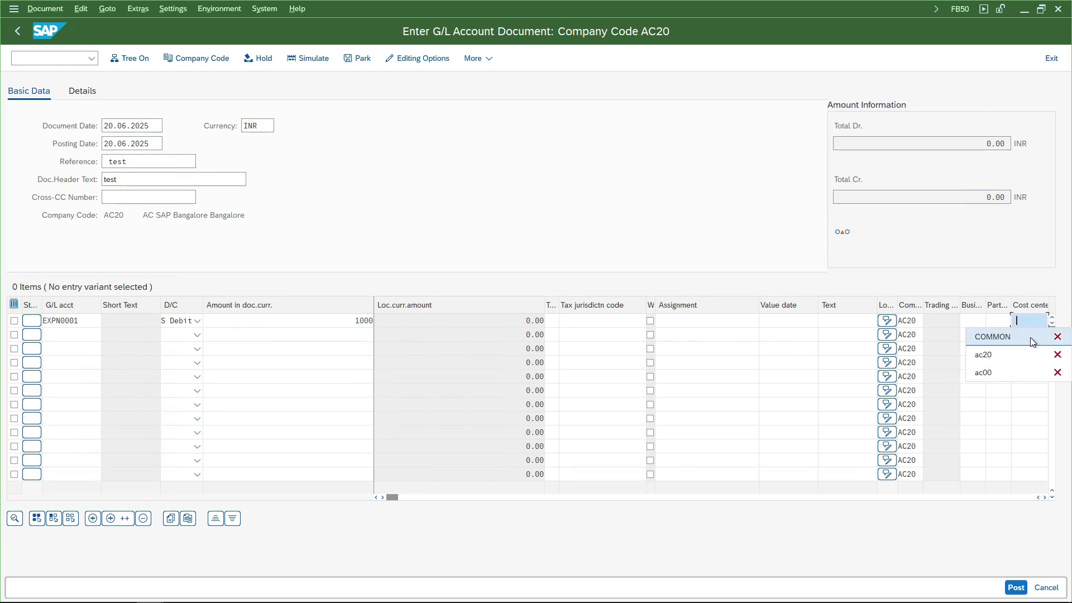
{"action": "left_click", "coordinate": [1021, 352]}
Add a second line for G/L account ASST0001 as a credit of 1000 and validate the document's line items.
{"action": "left_click", "coordinate": [59, 334]}
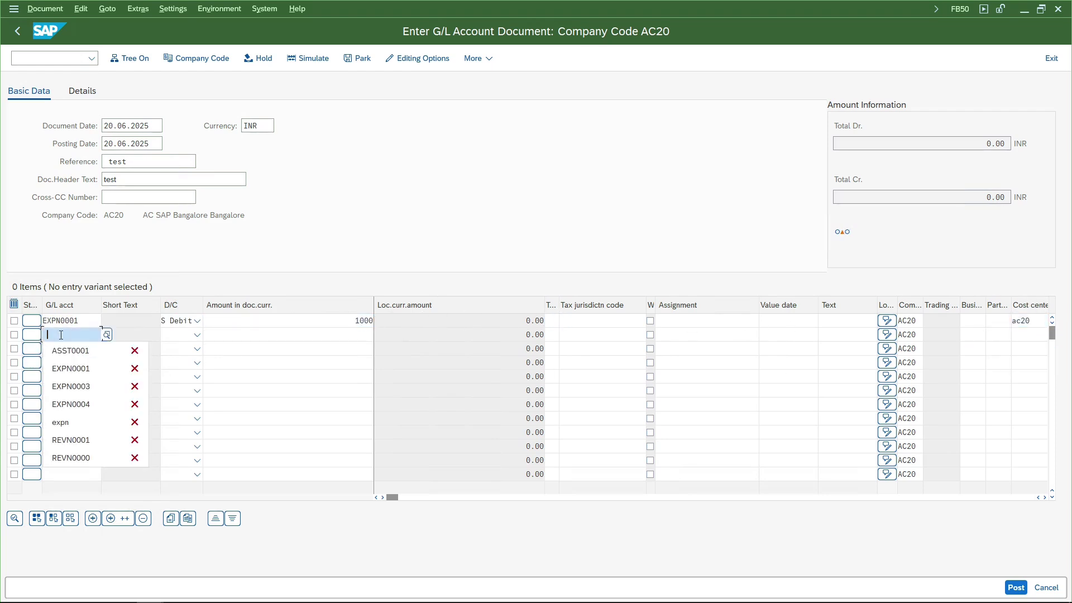
{"action": "left_click", "coordinate": [71, 357]}
{"action": "key", "text": "Tab"}
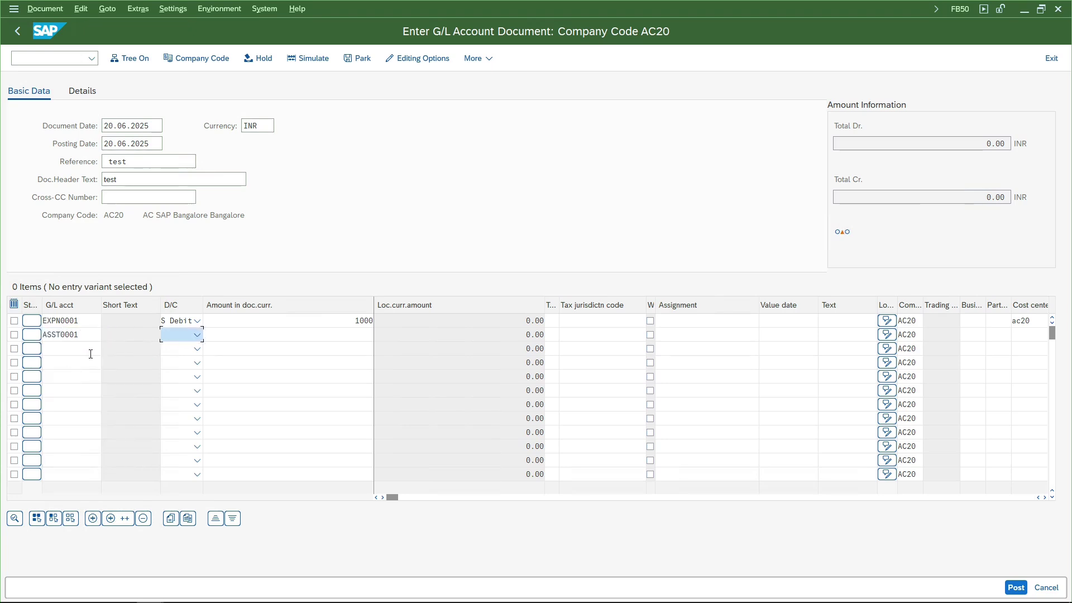
{"action": "key", "text": "h"}
{"action": "key", "text": "Tab"}
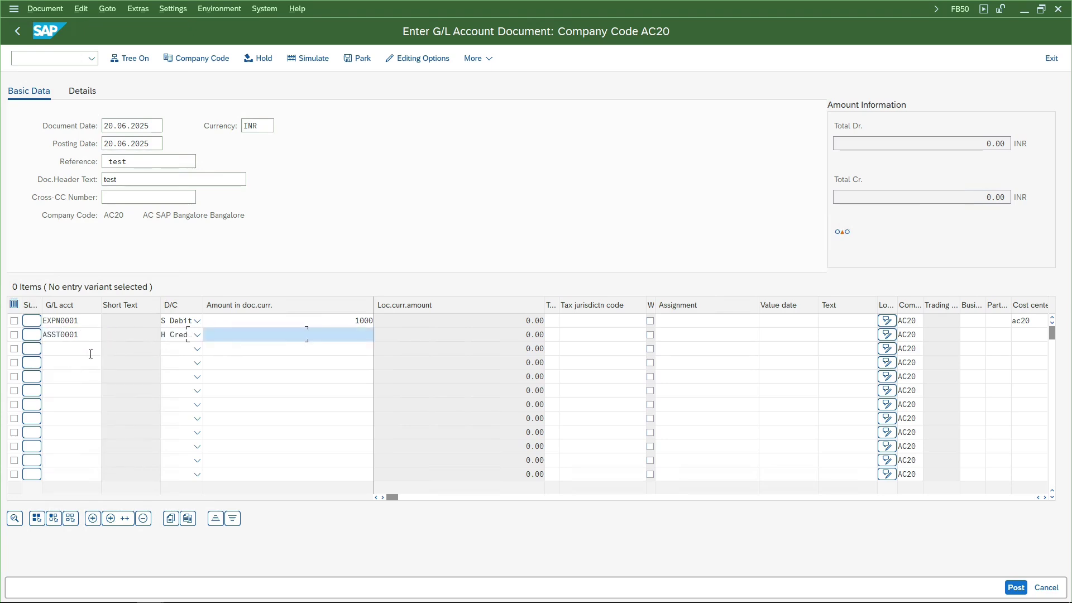
{"action": "type", "text": "1000"}
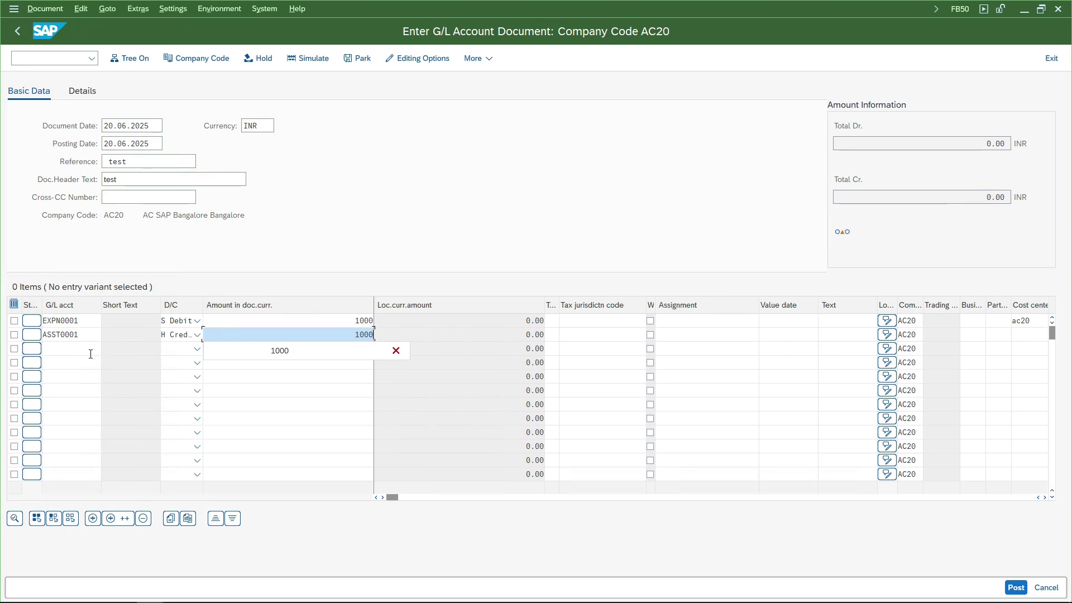
{"action": "key", "text": "Return"}
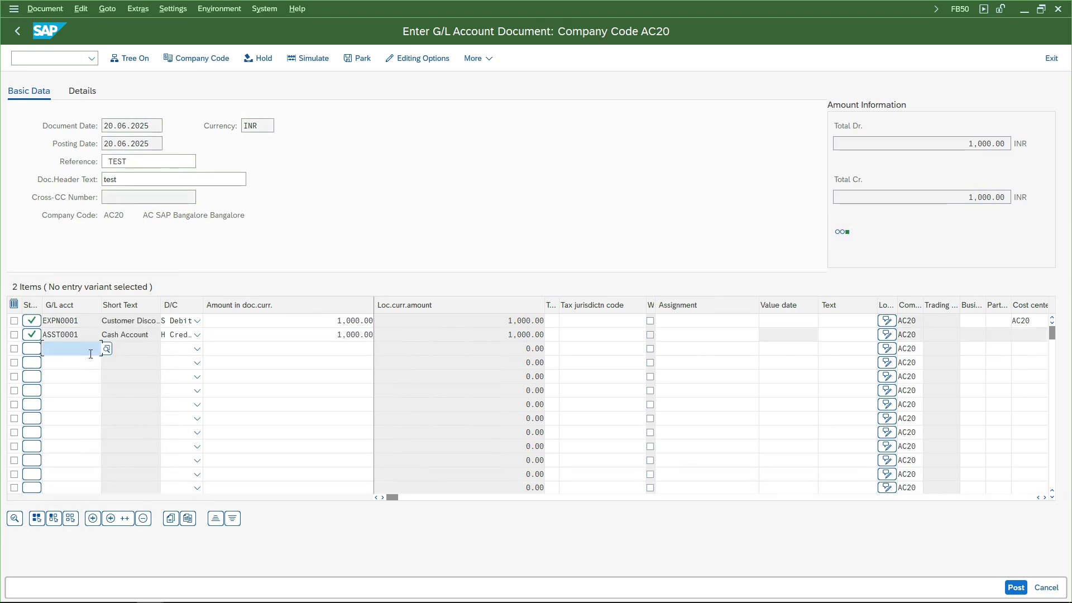
Post the G/L account document in company code AC20 and display the posted document.
{"action": "key", "text": "ctrl+s"}
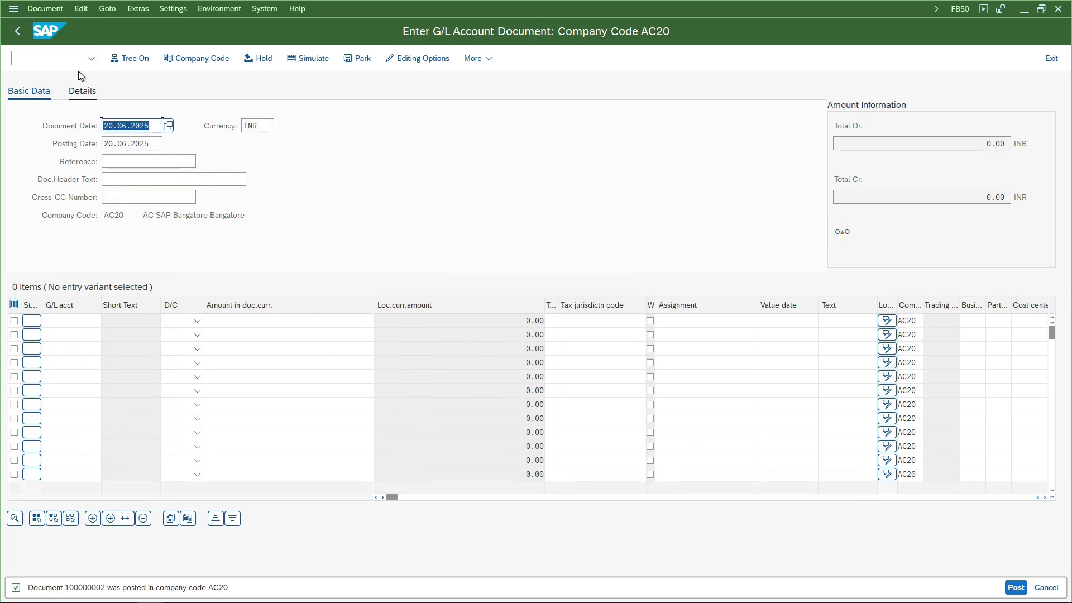
{"action": "left_click", "coordinate": [56, 13]}
{"action": "left_click", "coordinate": [61, 41]}
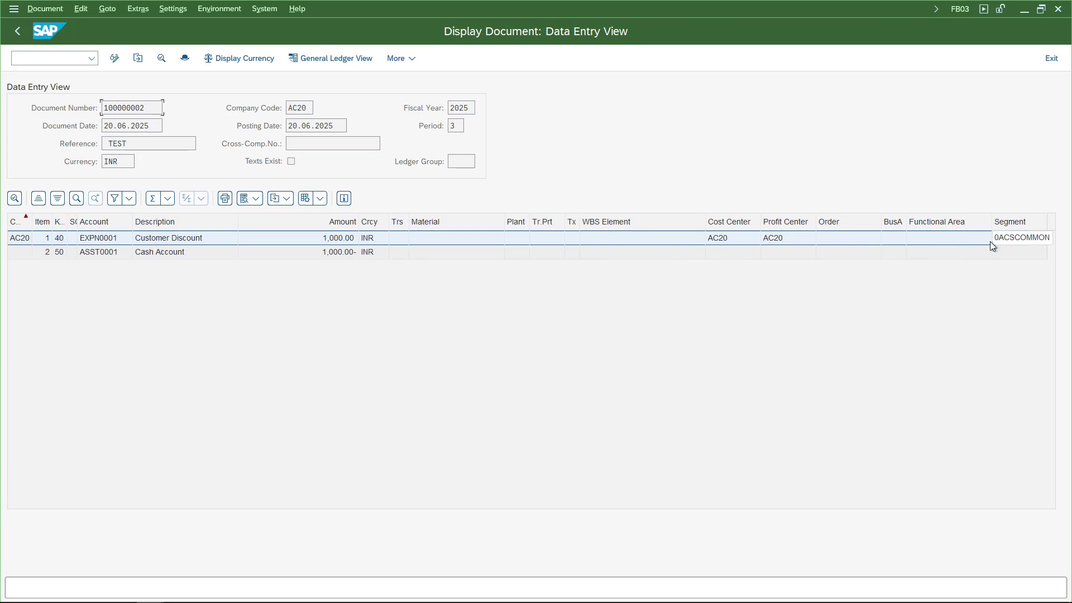
Inspect the cash account line in the data entry view and in the document's general ledger view.
{"action": "left_click", "coordinate": [114, 256]}
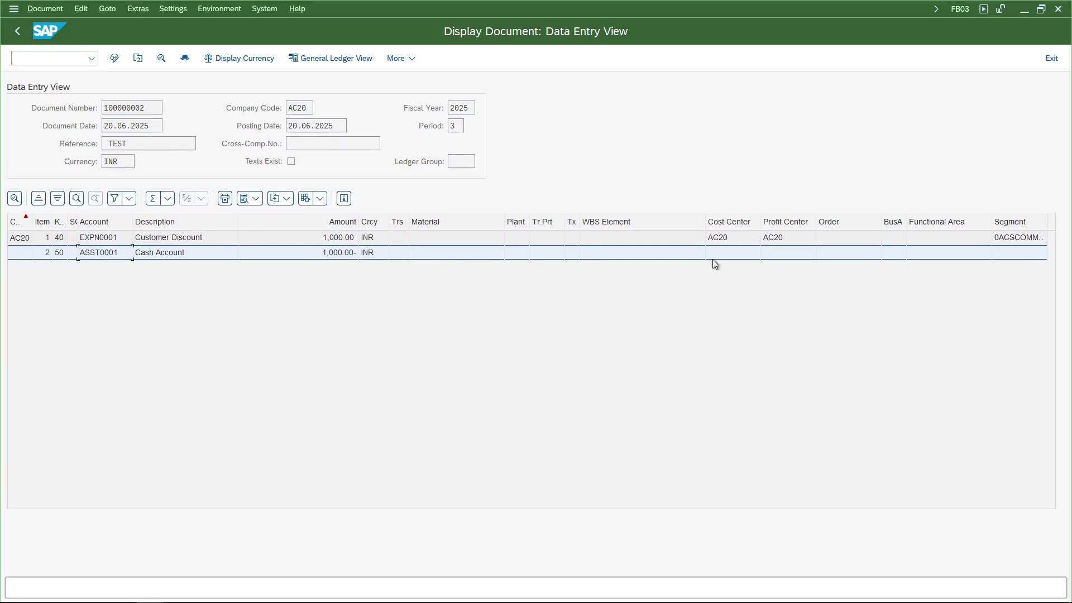
{"action": "left_click", "coordinate": [309, 59]}
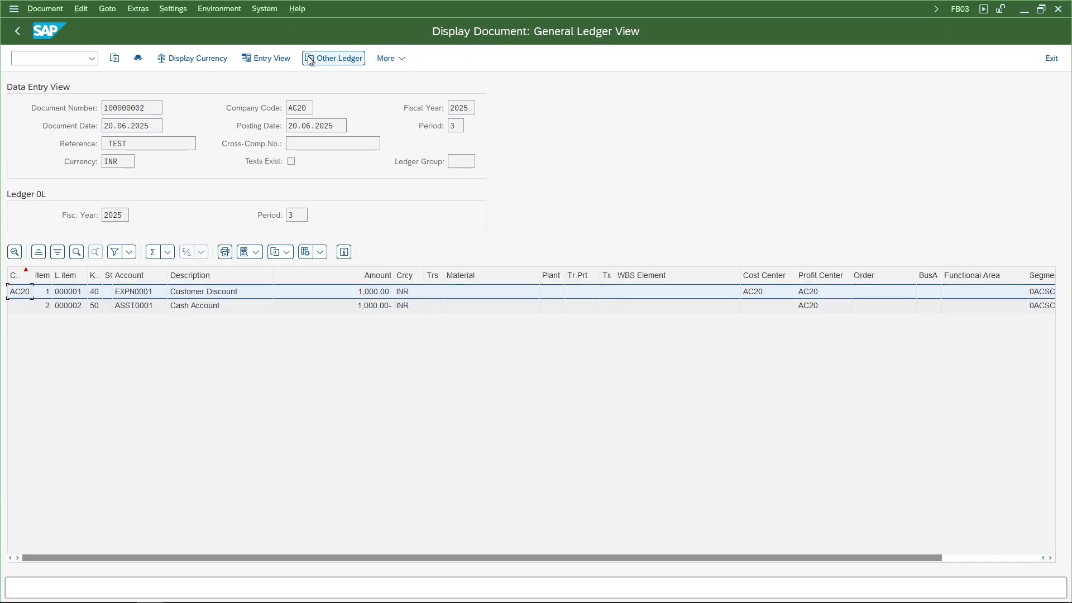
{"action": "left_click", "coordinate": [184, 306]}
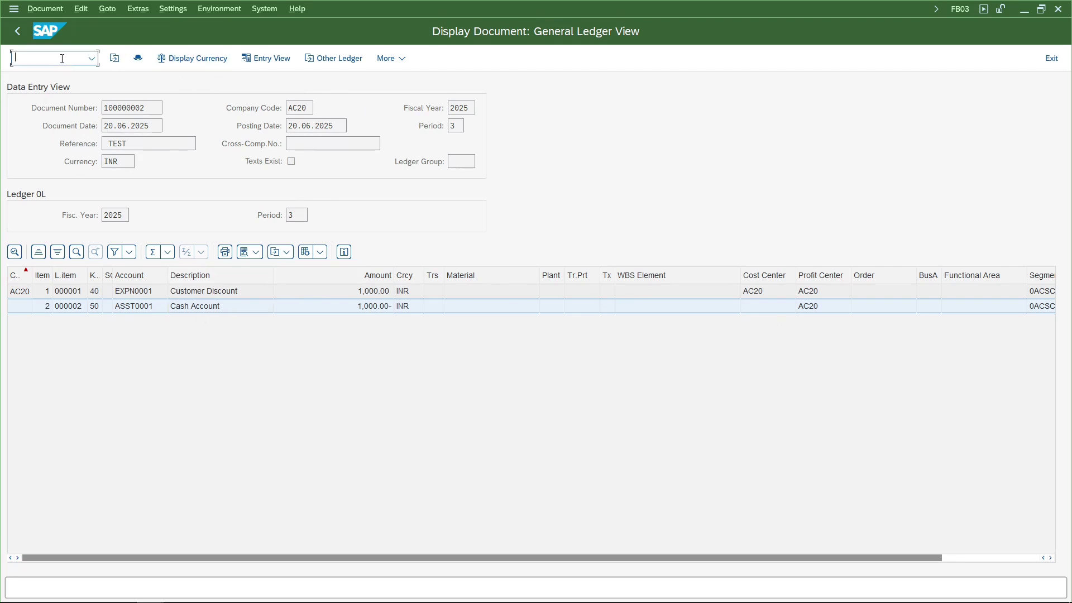
Open General Table Display (SE16N) in a separate session and load the selection fields of table BKPF.
{"action": "type", "text": "/nfbl3n"}
{"action": "key", "text": "Return"}
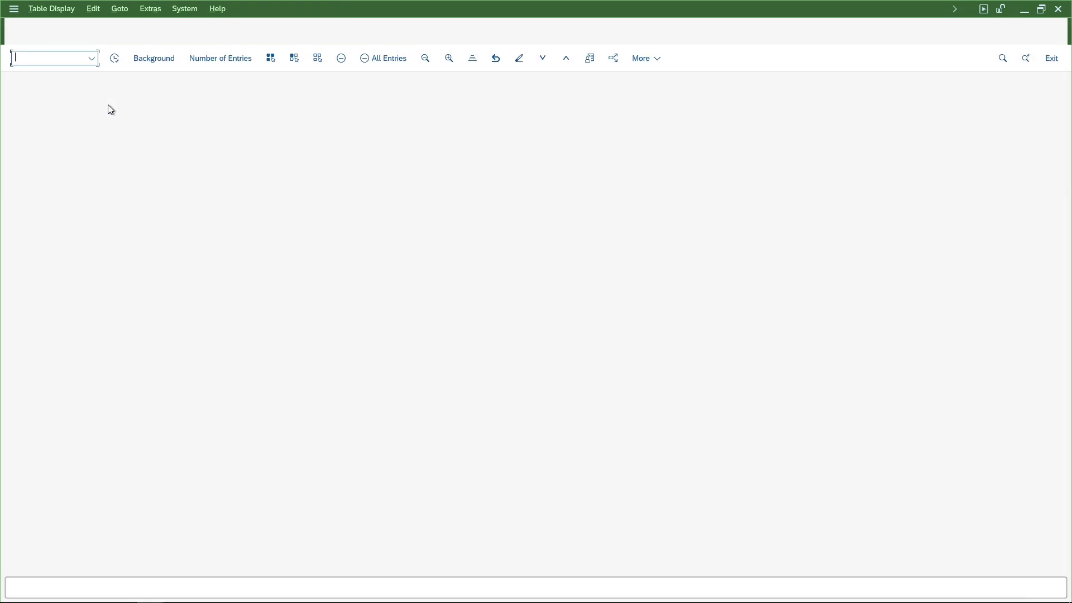
{"action": "type", "text": "bkpf"}
{"action": "key", "text": "Return"}
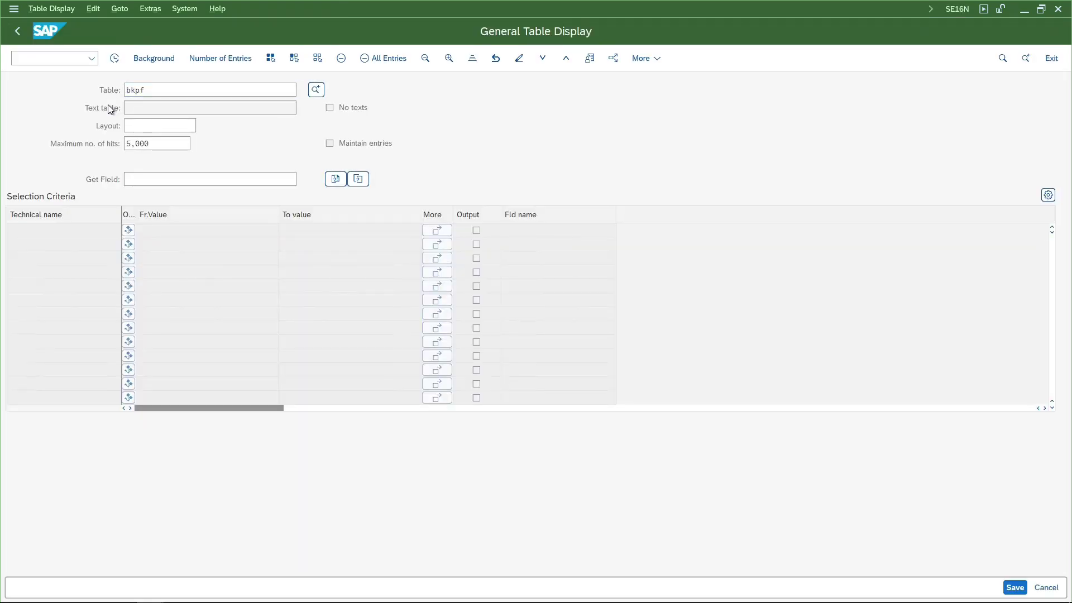
Replace the table with BSEG and load its selection fields.
{"action": "left_click_drag", "start_coordinate": [153, 94], "coordinate": [69, 89]}
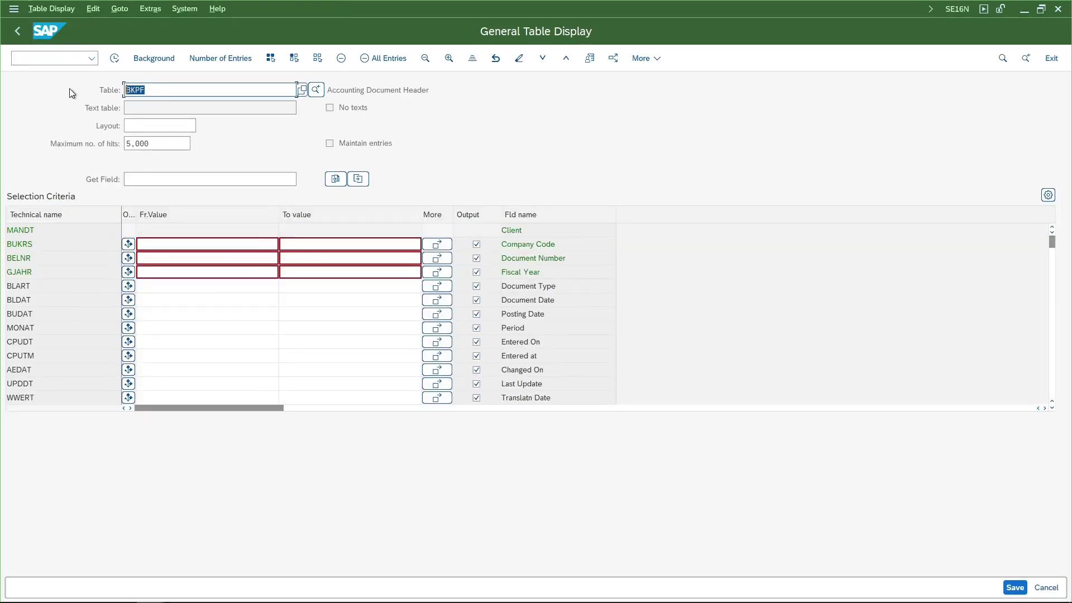
{"action": "type", "text": "bseg"}
{"action": "key", "text": "Return"}
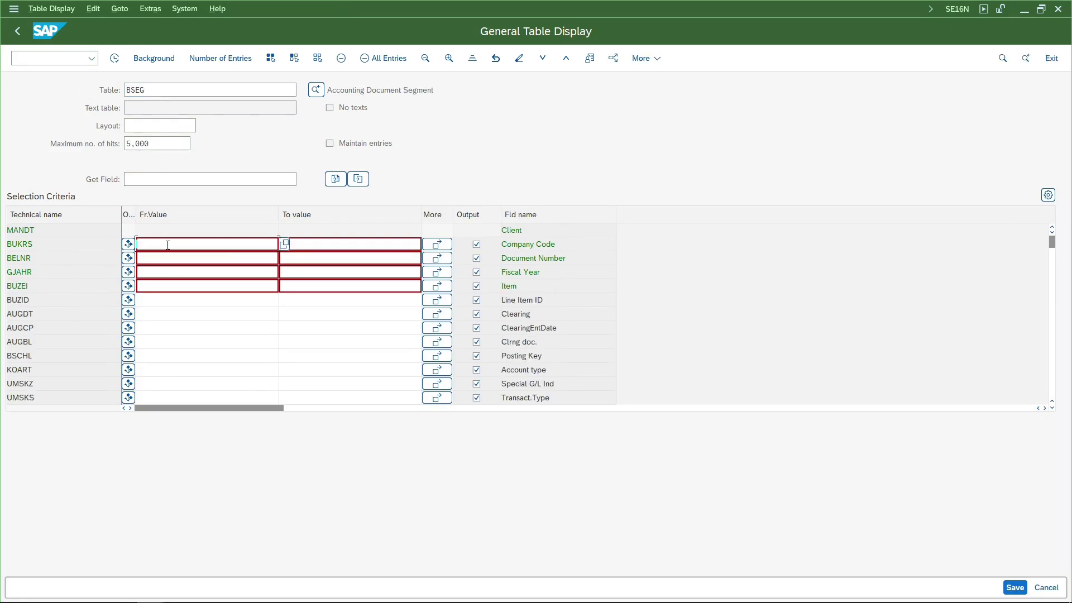
Query BSEG for company code ac20 and the document number copied from the posted document, 100000002.
{"action": "type", "text": "ac20"}
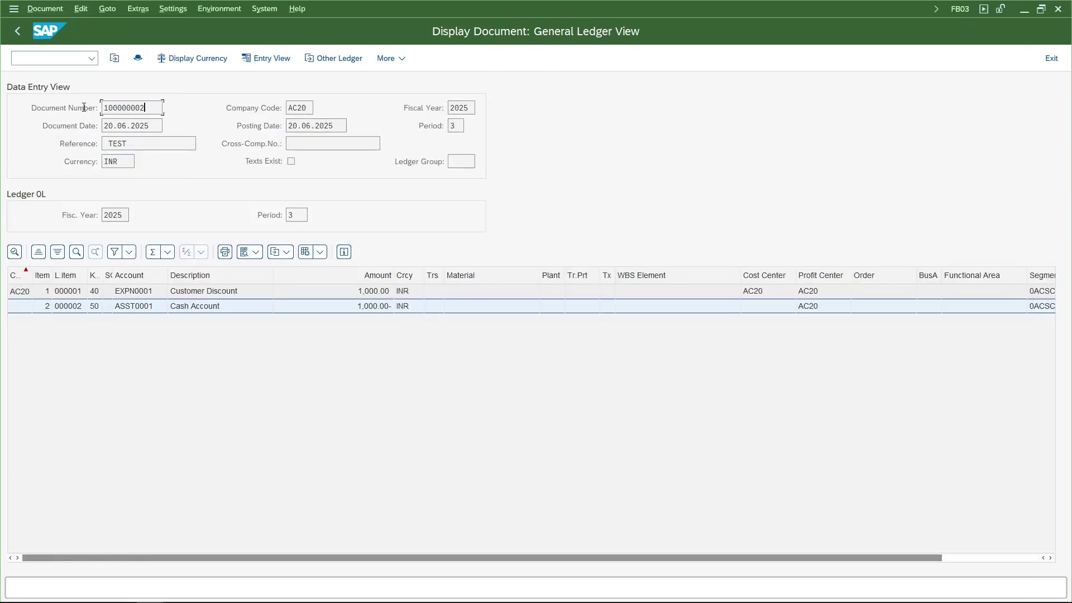
{"action": "key", "text": "ctrl+a"}
{"action": "key", "text": "ctrl+c"}
{"action": "key", "text": "alt+Tab"}
{"action": "left_click", "coordinate": [152, 258]}
{"action": "key", "text": "ctrl+v"}
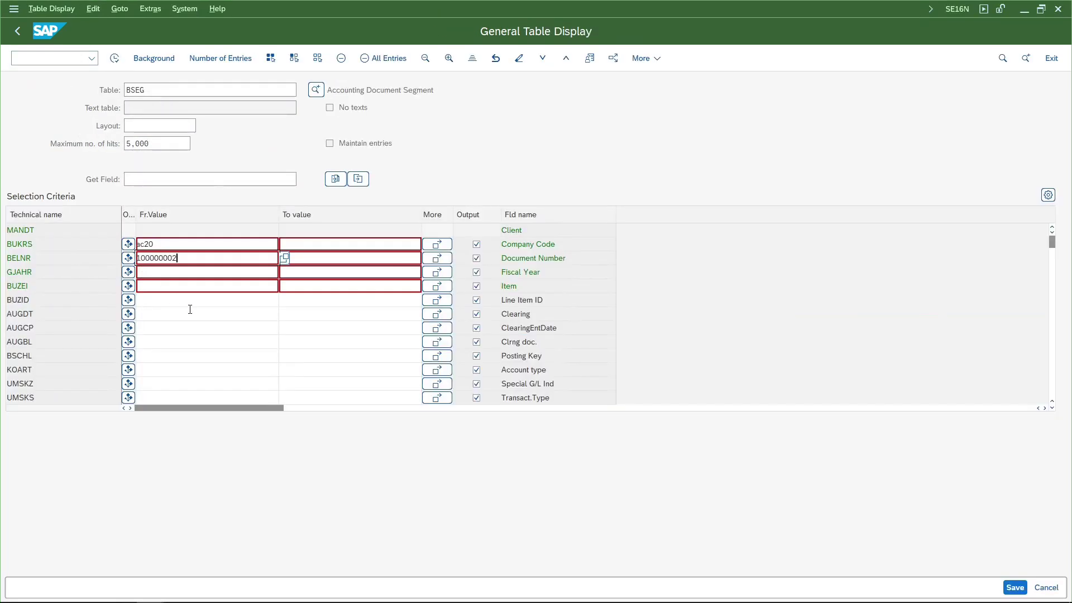
{"action": "key", "text": "F8"}
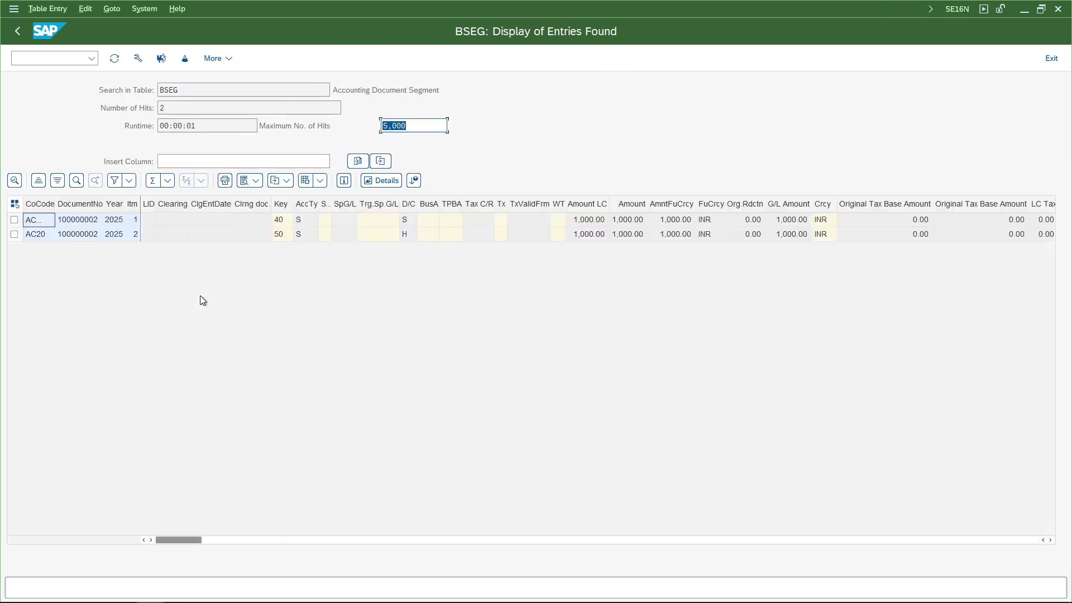
Examine the document's BSEG line items across the columns, checking the controlling area and cost center fields.
{"action": "left_click", "coordinate": [81, 232]}
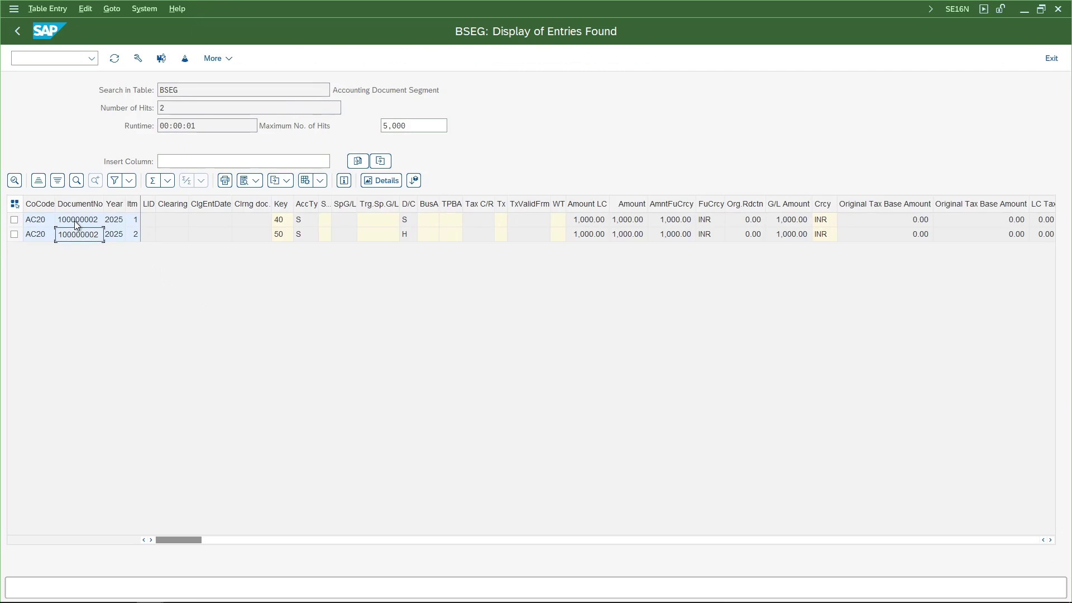
{"action": "left_click_drag", "start_coordinate": [76, 221], "coordinate": [737, 332]}
{"action": "scroll", "coordinate": [737, 330], "scroll_direction": "right", "scroll_amount": 10}
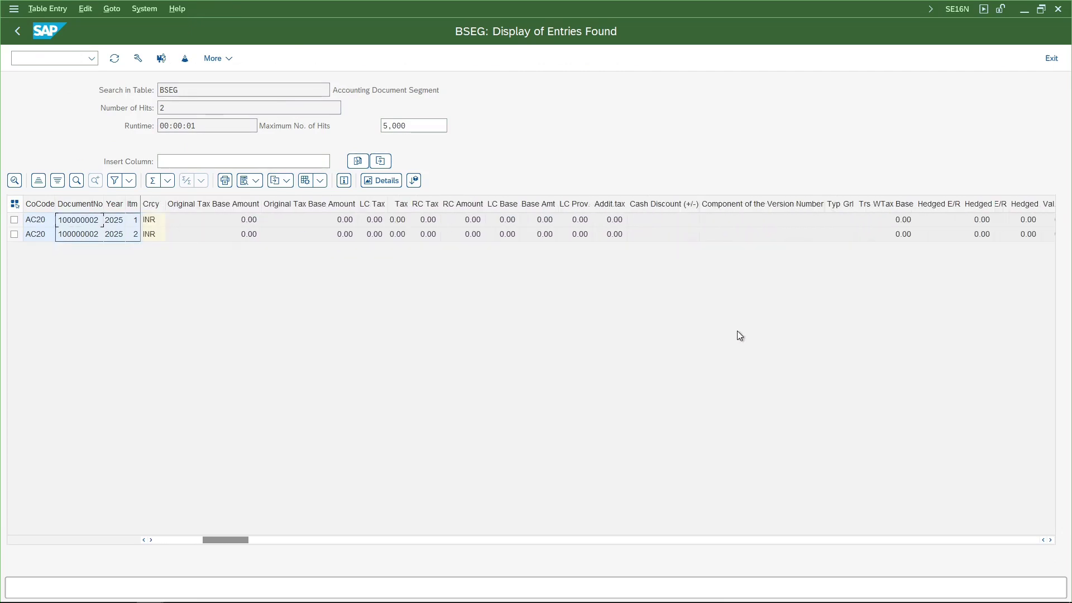
{"action": "scroll", "coordinate": [534, 428], "scroll_direction": "right", "scroll_amount": 6}
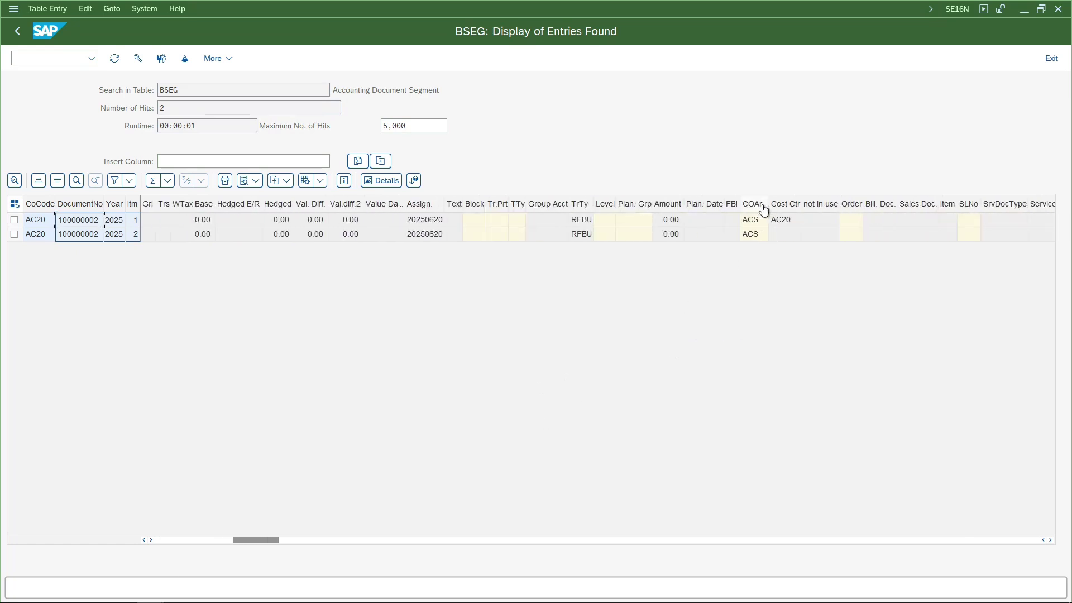
{"action": "left_click_drag", "start_coordinate": [782, 219], "coordinate": [763, 225]}
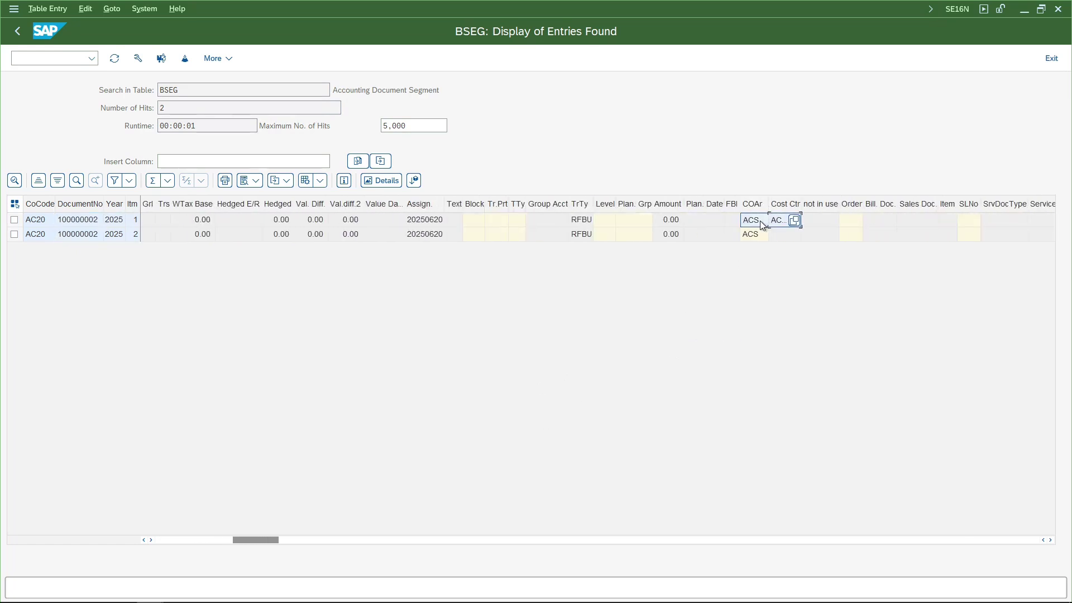
{"action": "left_click", "coordinate": [781, 223]}
{"action": "left_click_drag", "start_coordinate": [268, 540], "coordinate": [103, 534]}
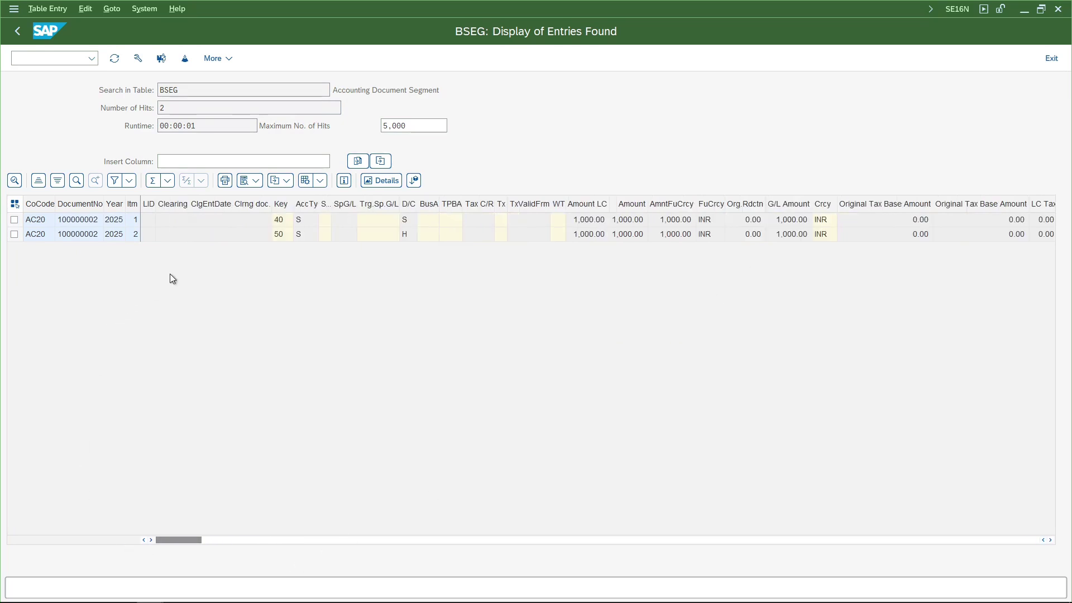
Compare the account type, debit/credit indicator and local currency amount in BSEG with the document's general ledger view.
{"action": "left_click", "coordinate": [582, 224]}
{"action": "left_click", "coordinate": [302, 221]}
{"action": "left_click", "coordinate": [407, 220]}
{"action": "left_click", "coordinate": [584, 219]}
{"action": "key", "text": "alt+Tab"}
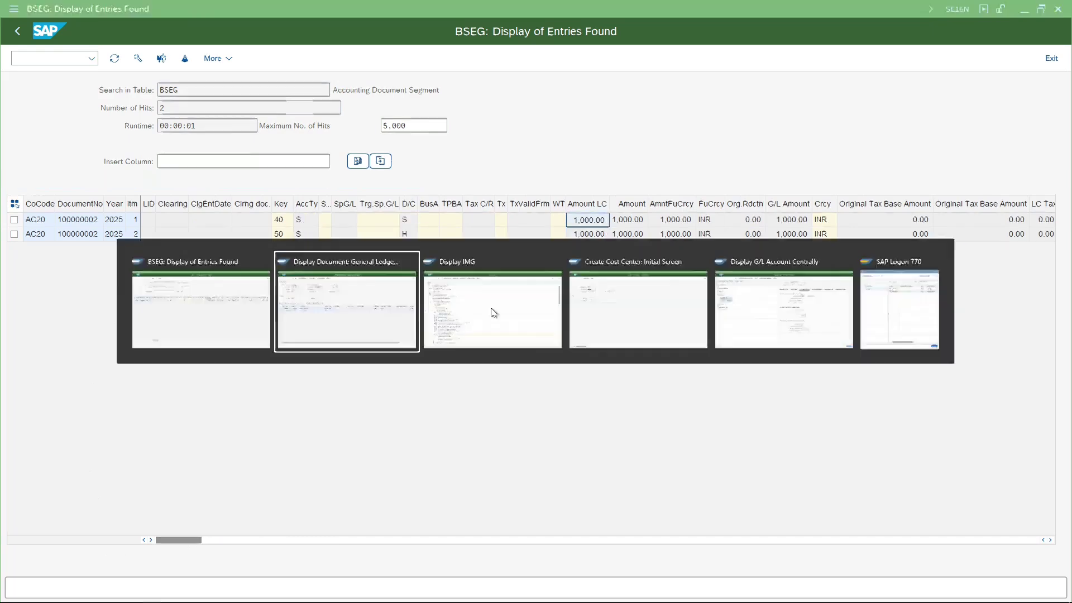
{"action": "left_click", "coordinate": [366, 293]}
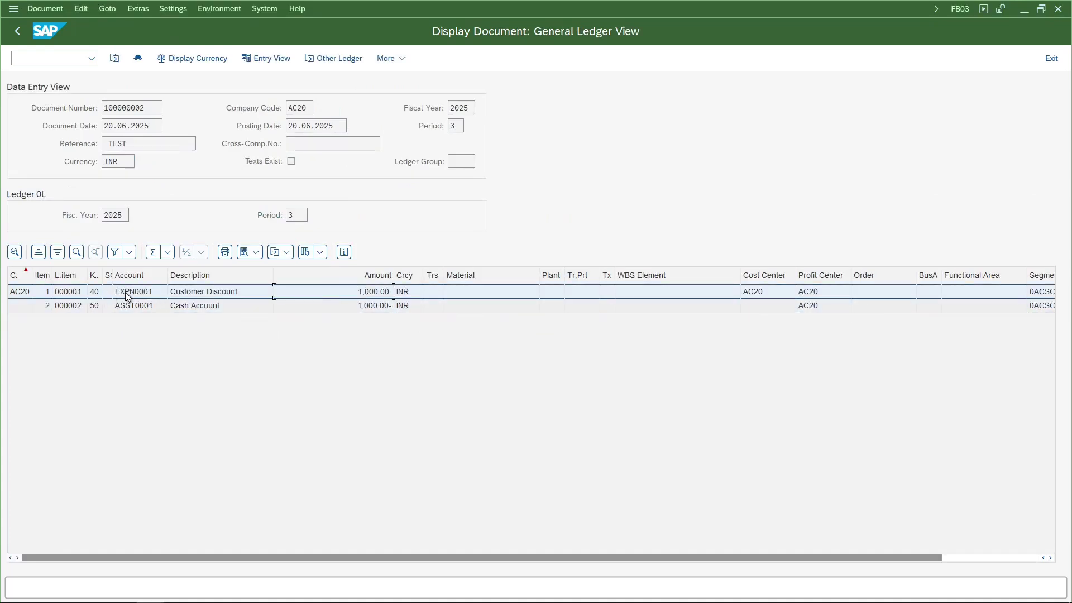
Return to the BSEG entries and review their remaining tax, cost center, sales and asset columns.
{"action": "key", "text": "alt+Tab"}
{"action": "scroll", "coordinate": [243, 289], "scroll_direction": "right", "scroll_amount": 10}
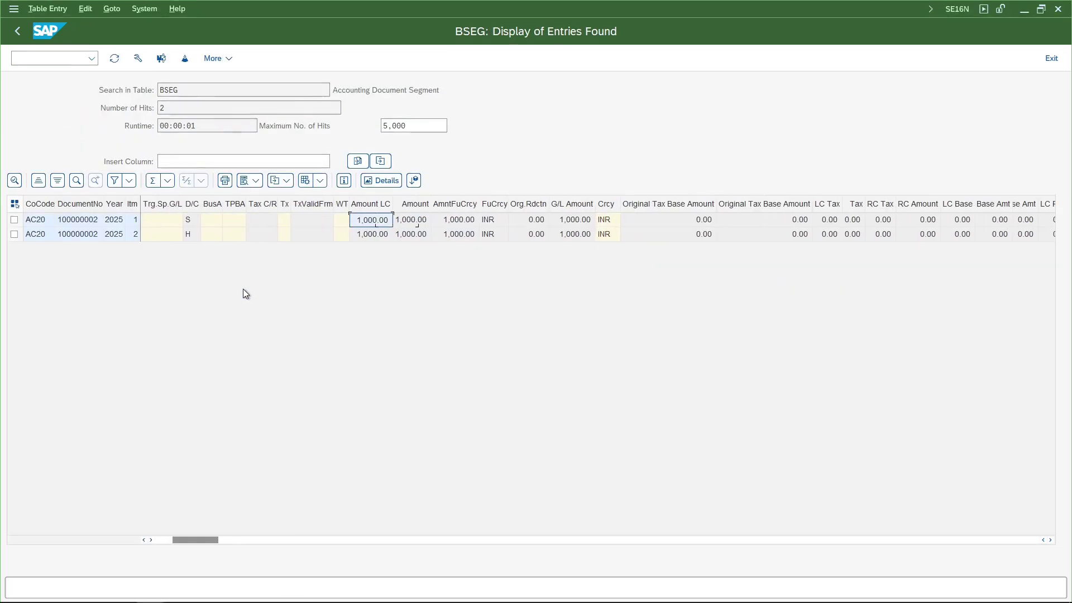
{"action": "scroll", "coordinate": [243, 289], "scroll_direction": "right", "scroll_amount": 10}
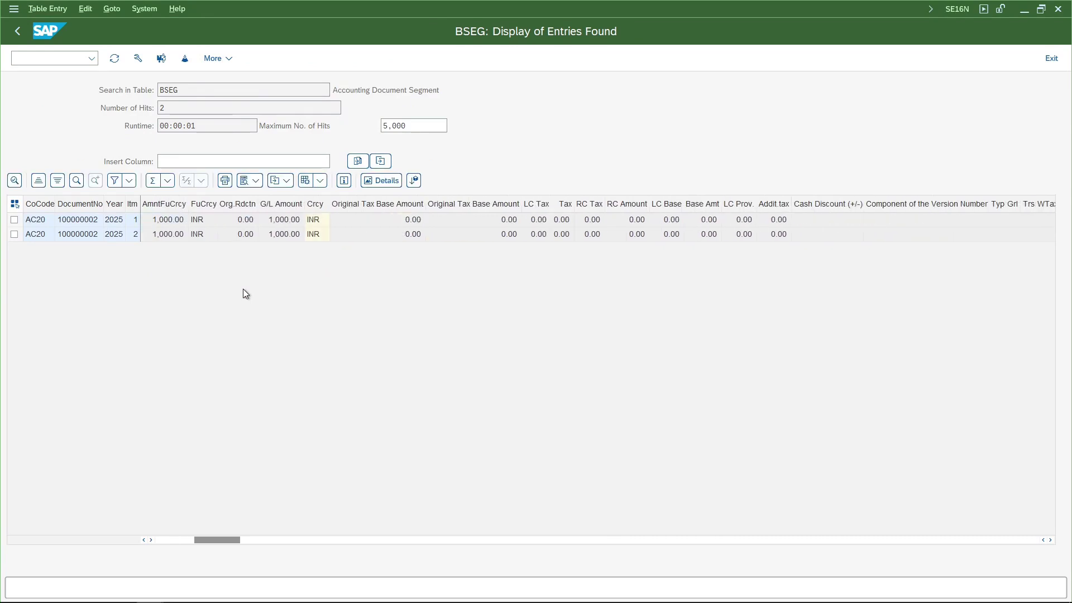
{"action": "scroll", "coordinate": [243, 289], "scroll_direction": "right", "scroll_amount": 10}
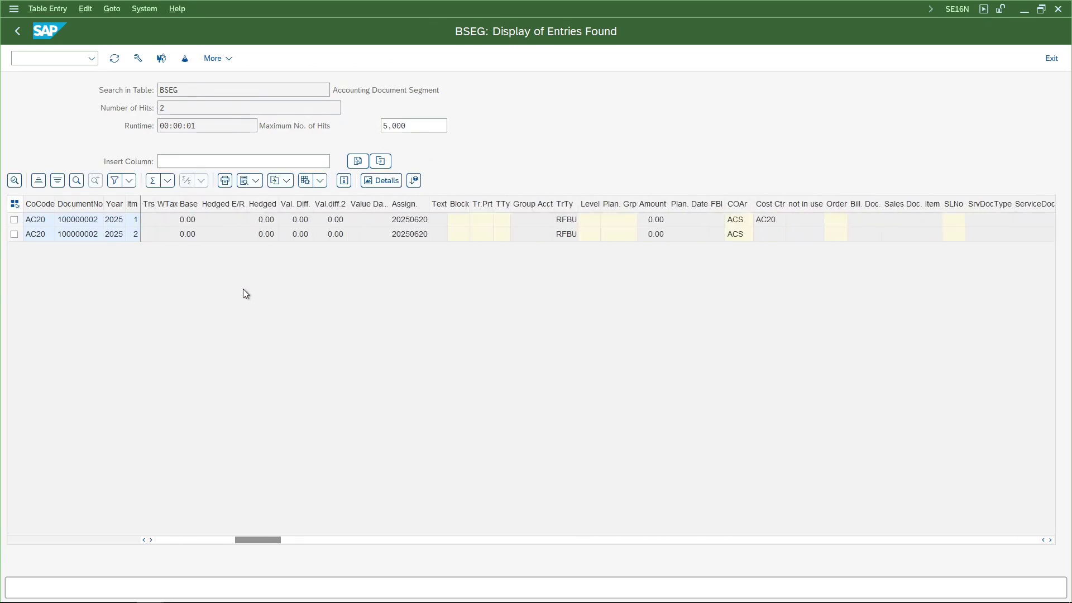
{"action": "scroll", "coordinate": [243, 289], "scroll_direction": "right", "scroll_amount": 5}
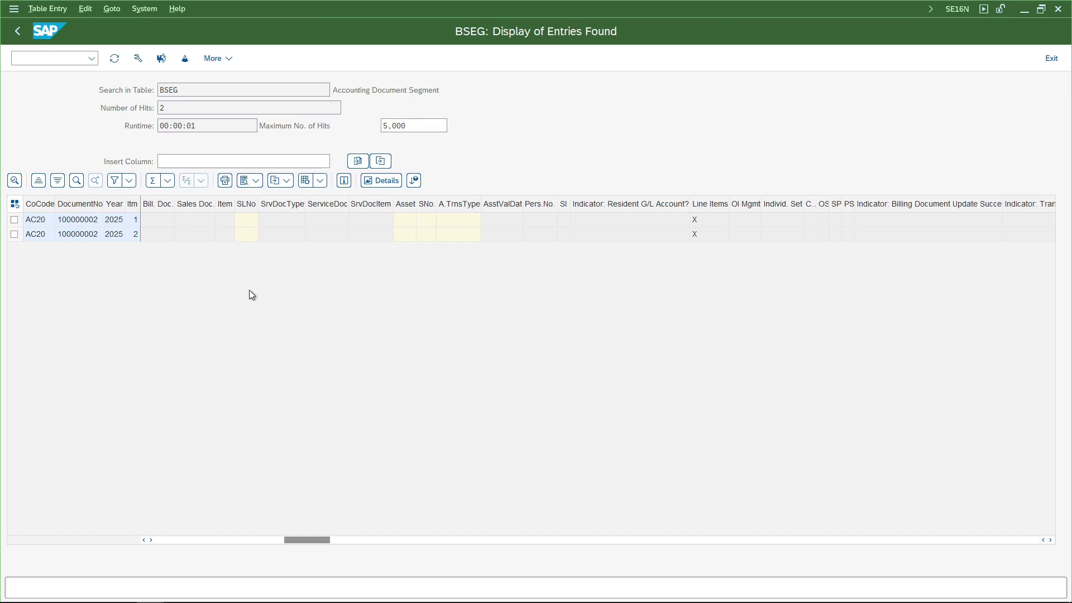
Leave the BSEG results and load table ACDOCA for selection.
{"action": "key", "text": "F3"}
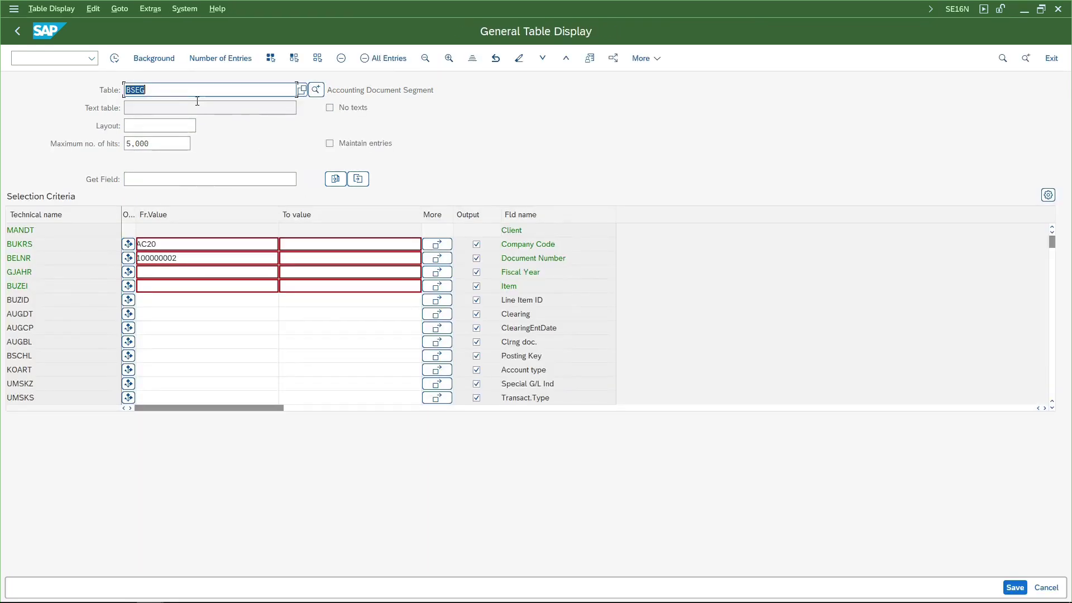
{"action": "type", "text": "acdoca"}
{"action": "key", "text": "Return"}
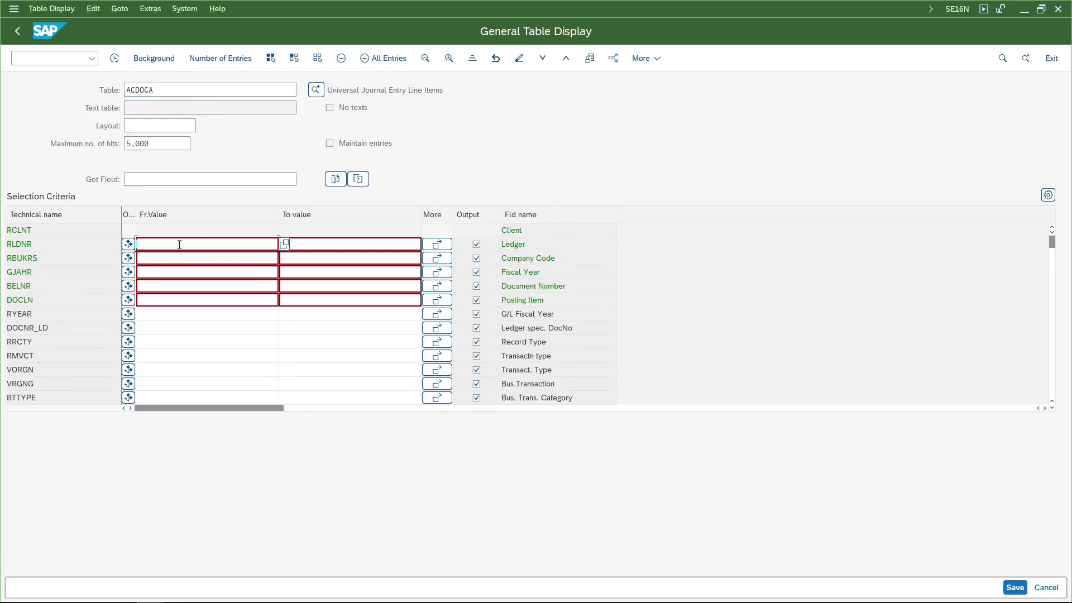
Query ACDOCA for ledger 0L, company code ac20, fiscal year 2025 and document number 100000002.
{"action": "type", "text": "0L"}
{"action": "key", "text": "Down"}
{"action": "type", "text": "ac20"}
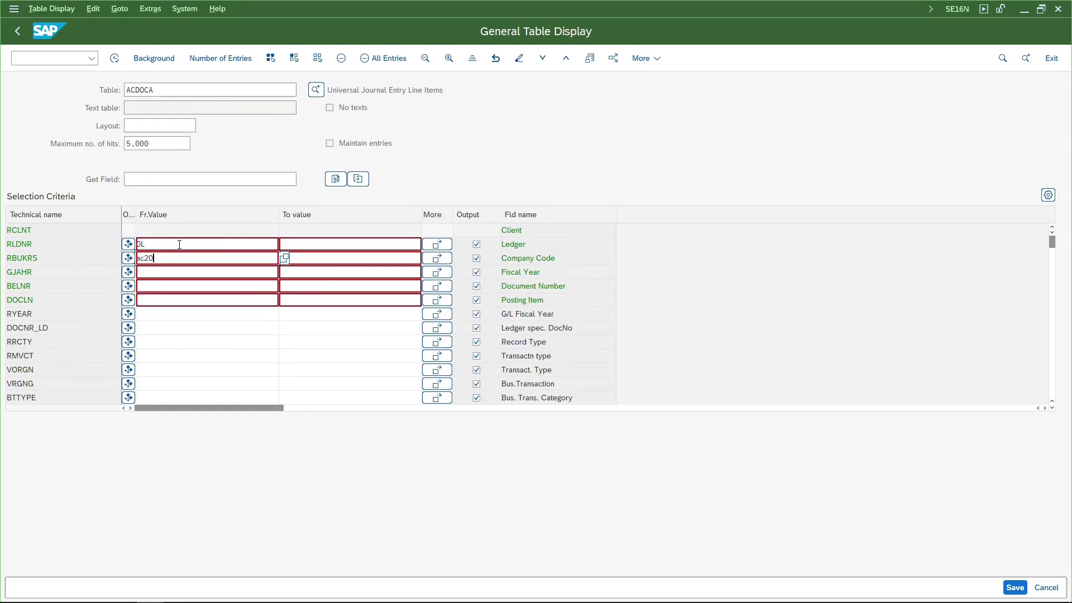
{"action": "key", "text": "Down"}
{"action": "type", "text": "2025"}
{"action": "key", "text": "Down"}
{"action": "type", "text": "100000002"}
{"action": "key", "text": "F8"}
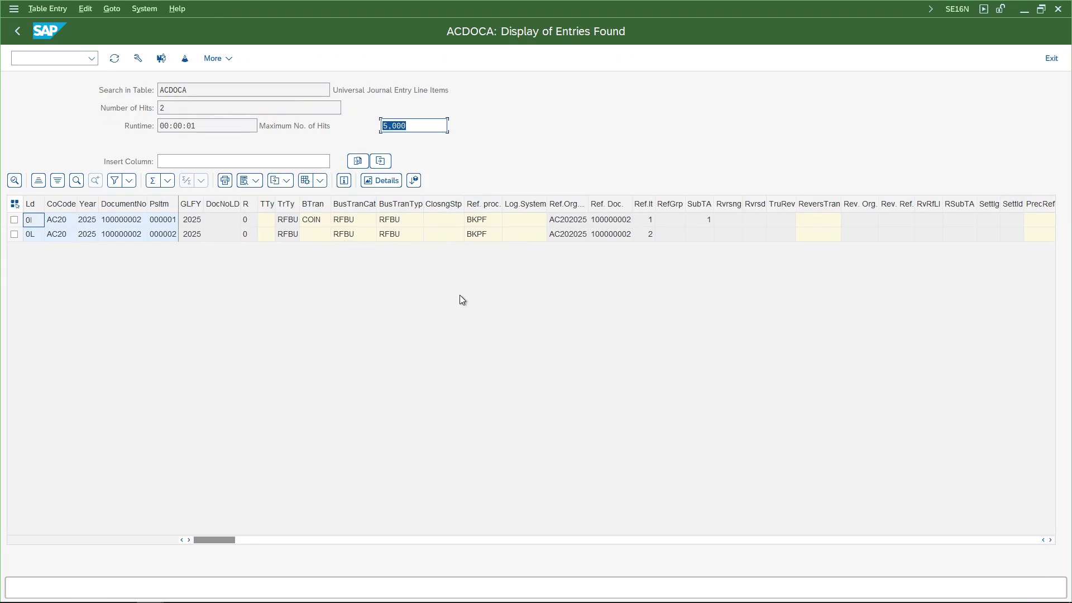
Review the currency, account, cost center, profit center and segment columns of the document's two ACDOCA entries.
{"action": "scroll", "coordinate": [462, 300], "scroll_direction": "right", "scroll_amount": 10}
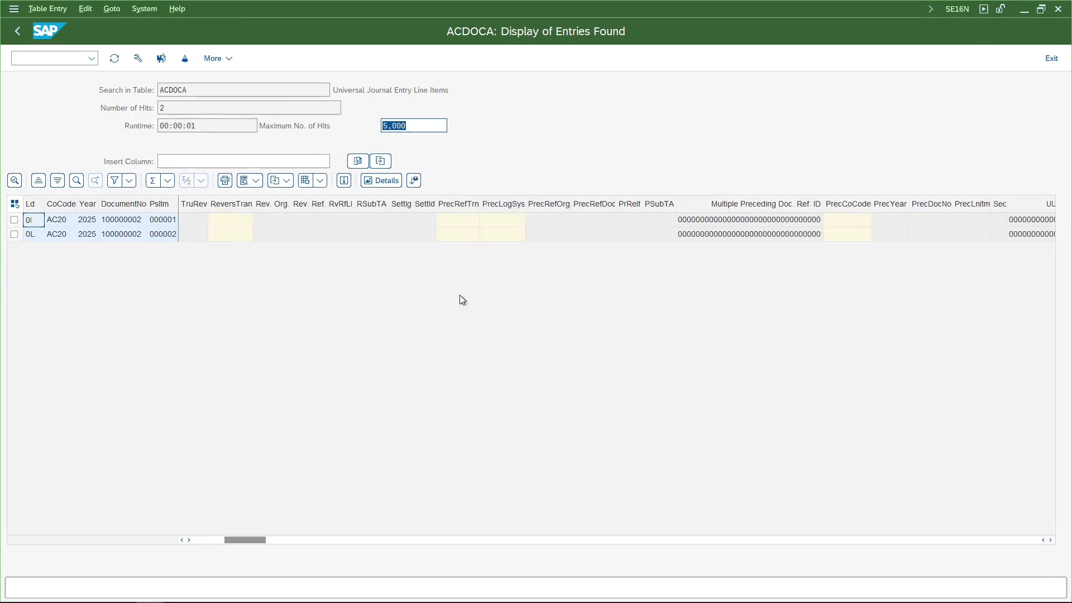
{"action": "scroll", "coordinate": [462, 300], "scroll_direction": "right", "scroll_amount": 10}
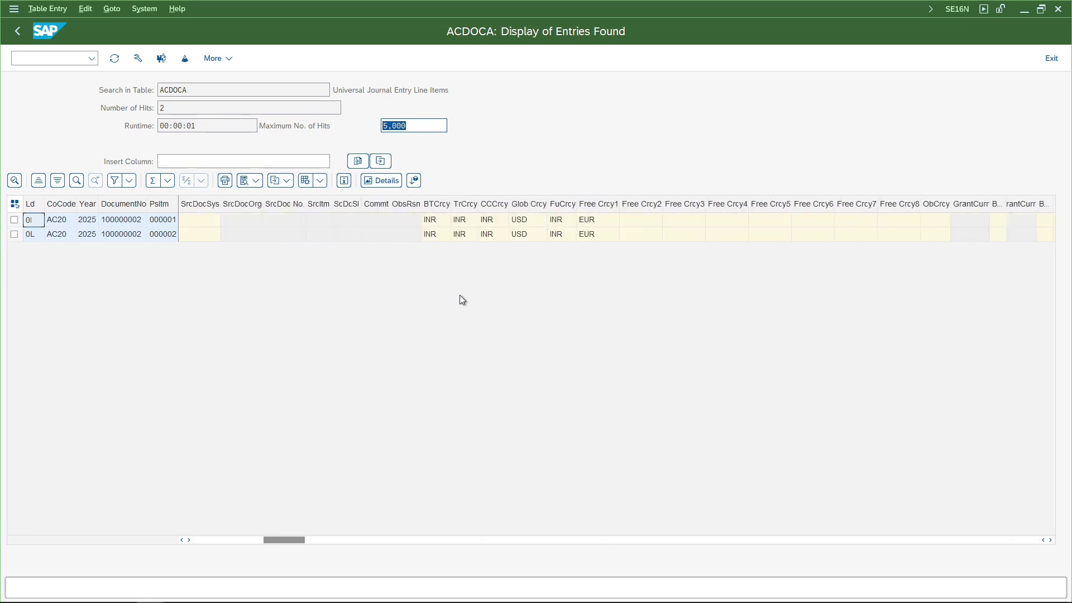
{"action": "scroll", "coordinate": [462, 300], "scroll_direction": "right", "scroll_amount": 10}
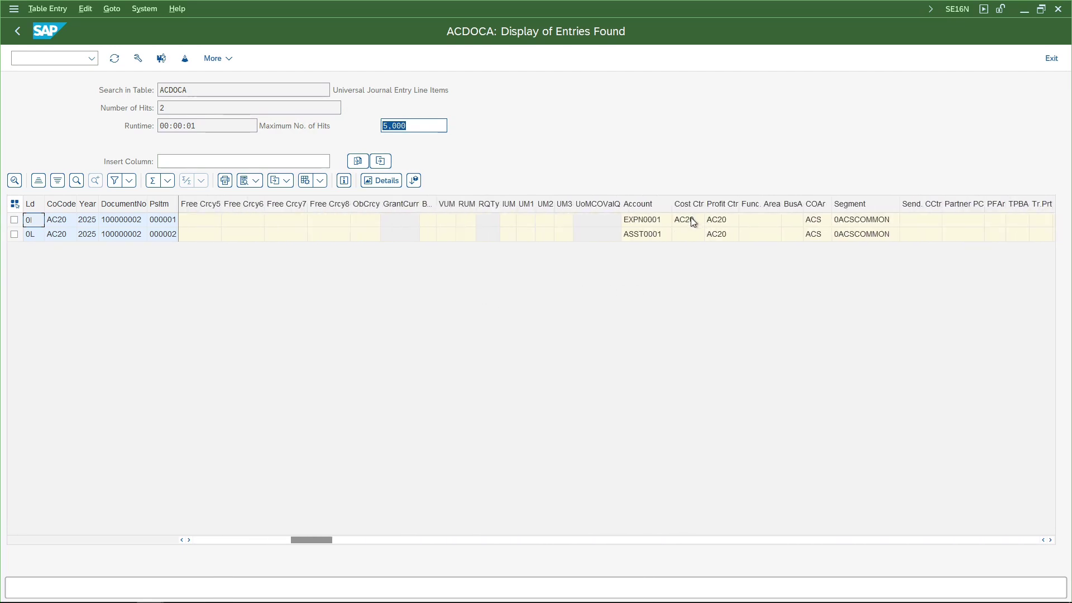
{"action": "left_click_drag", "start_coordinate": [692, 218], "coordinate": [692, 235]}
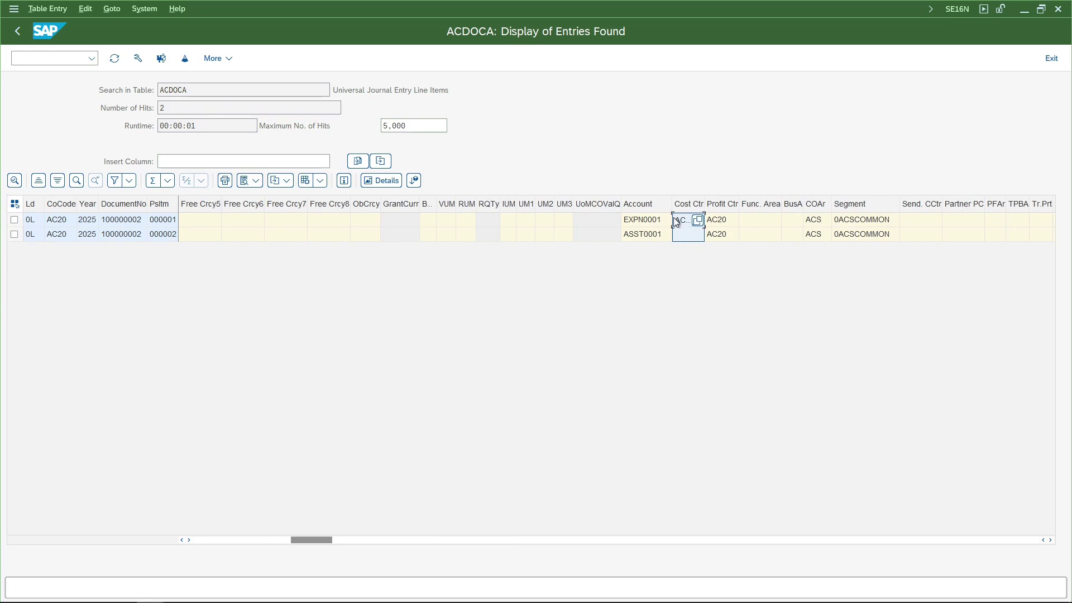
{"action": "left_click", "coordinate": [676, 220]}
{"action": "left_click", "coordinate": [722, 234]}
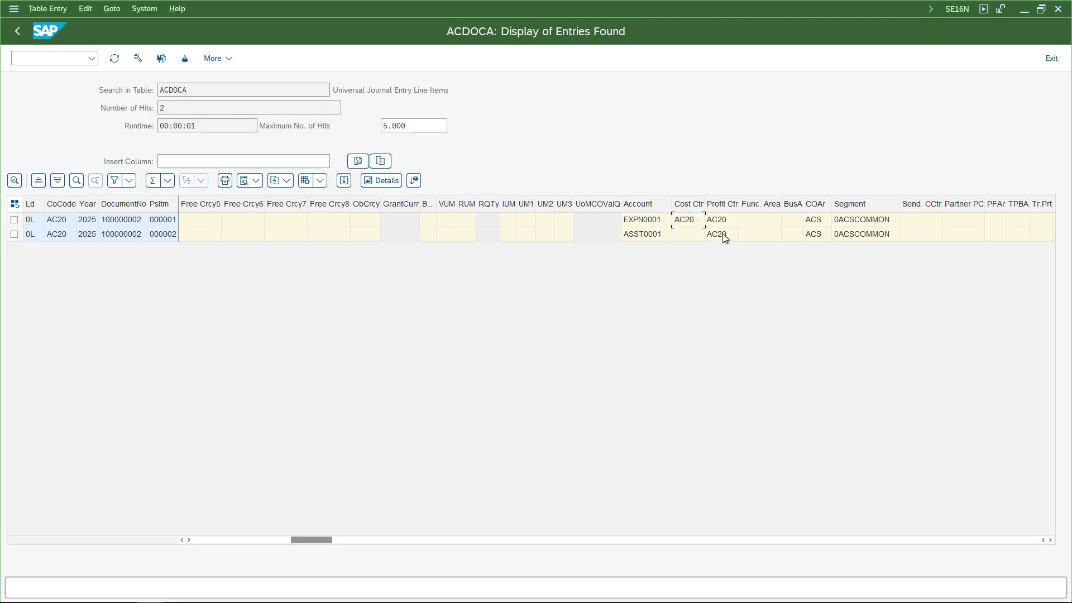
{"action": "left_click", "coordinate": [860, 237]}
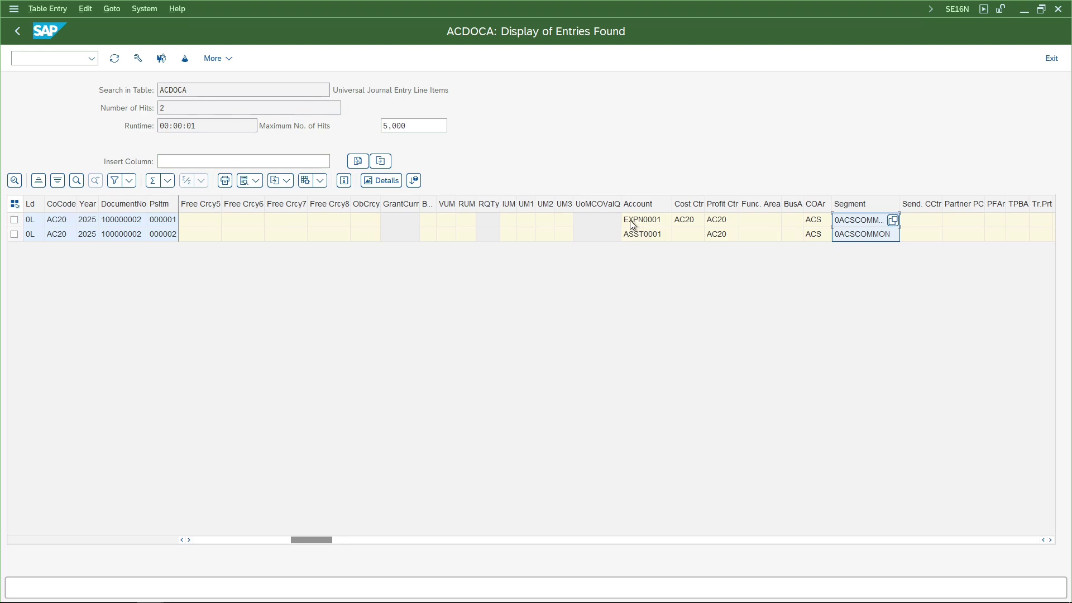
{"action": "left_click_drag", "start_coordinate": [634, 222], "coordinate": [855, 226]}
{"action": "left_click_drag", "start_coordinate": [657, 235], "coordinate": [880, 235]}
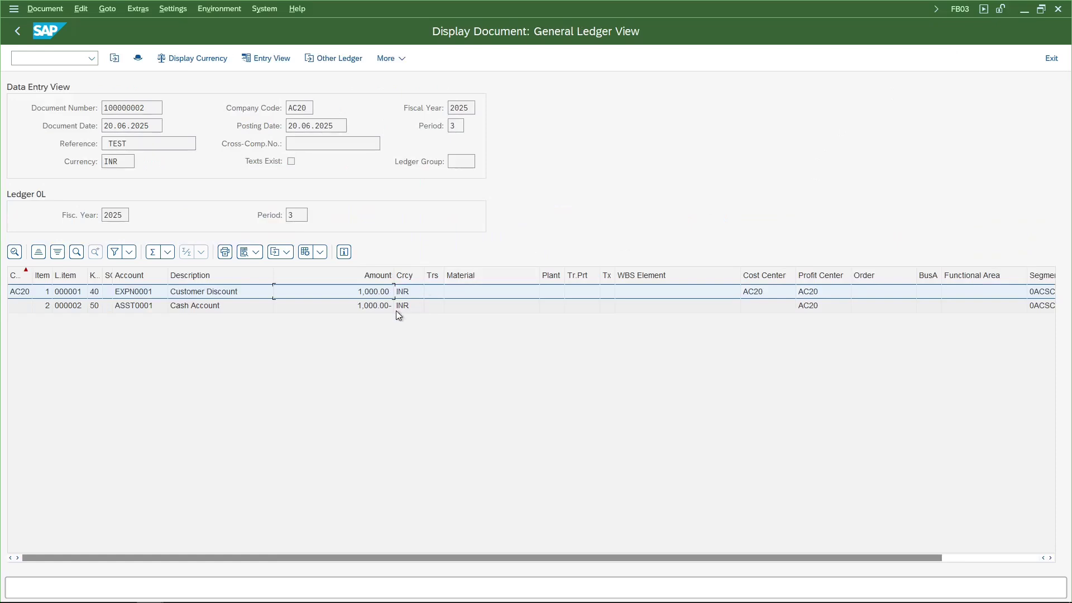
Check the line items in the document's general ledger view, then exit the document display and G/L document entry.
{"action": "left_click", "coordinate": [396, 311]}
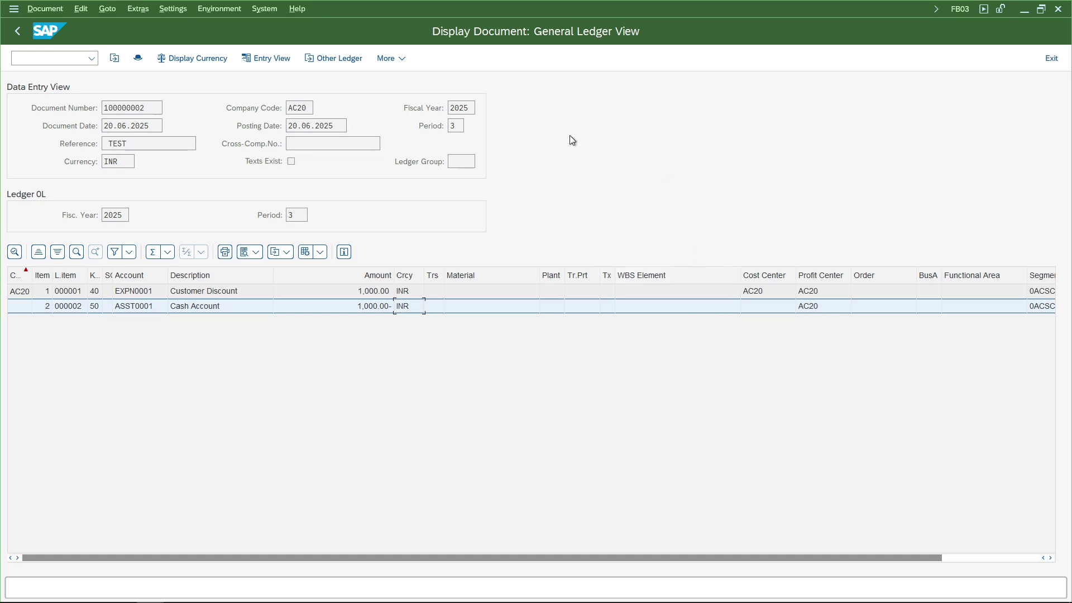
{"action": "key", "text": "F3"}
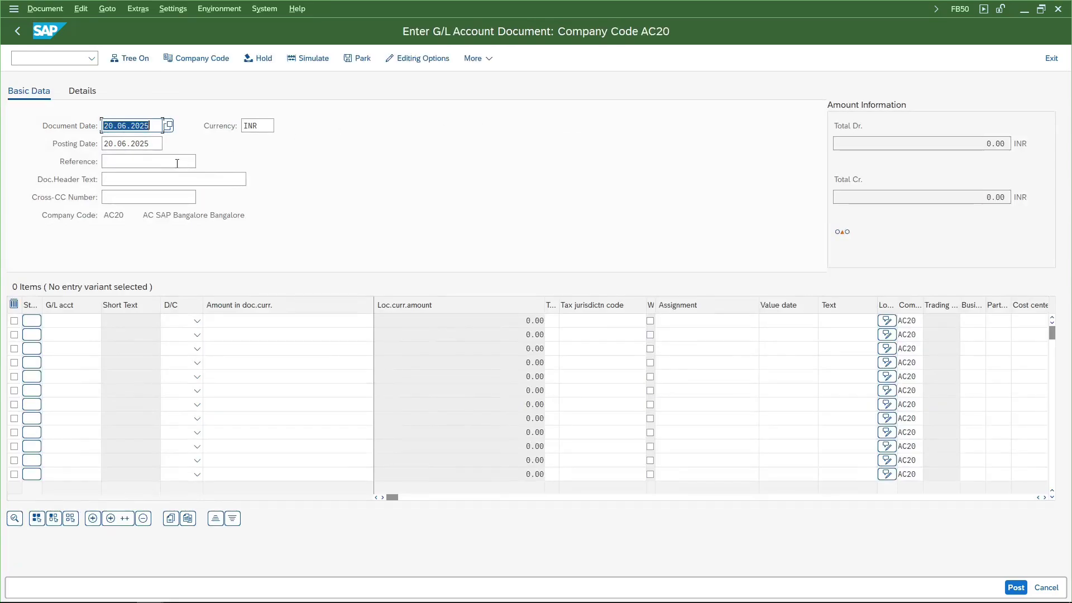
{"action": "key", "text": "F3"}
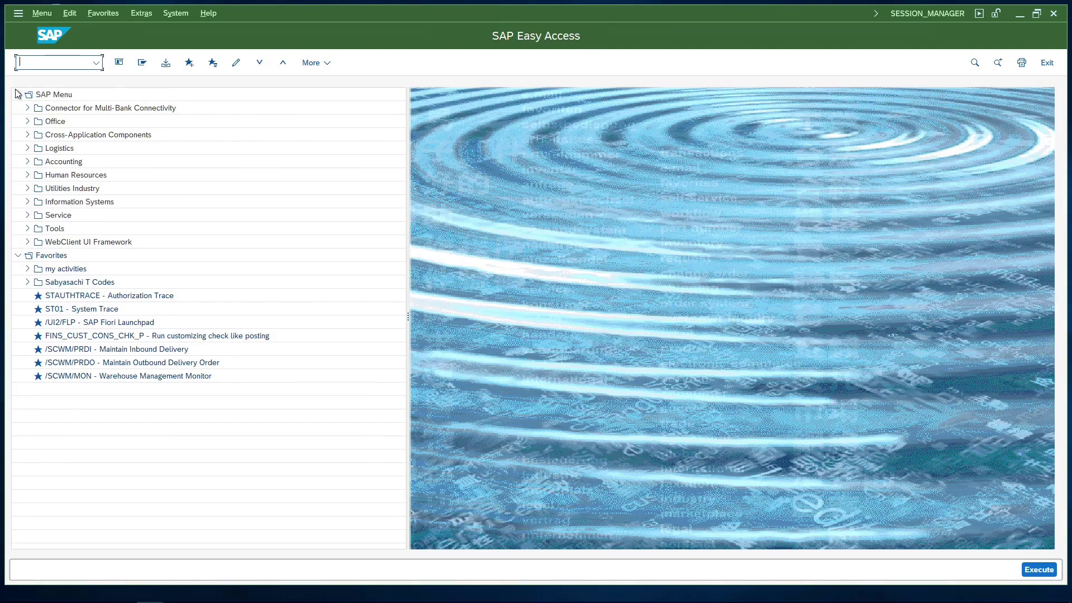
Start customer invoice entry with transaction FB70.
{"action": "type", "text": "fb70"}
{"action": "key", "text": "Return"}
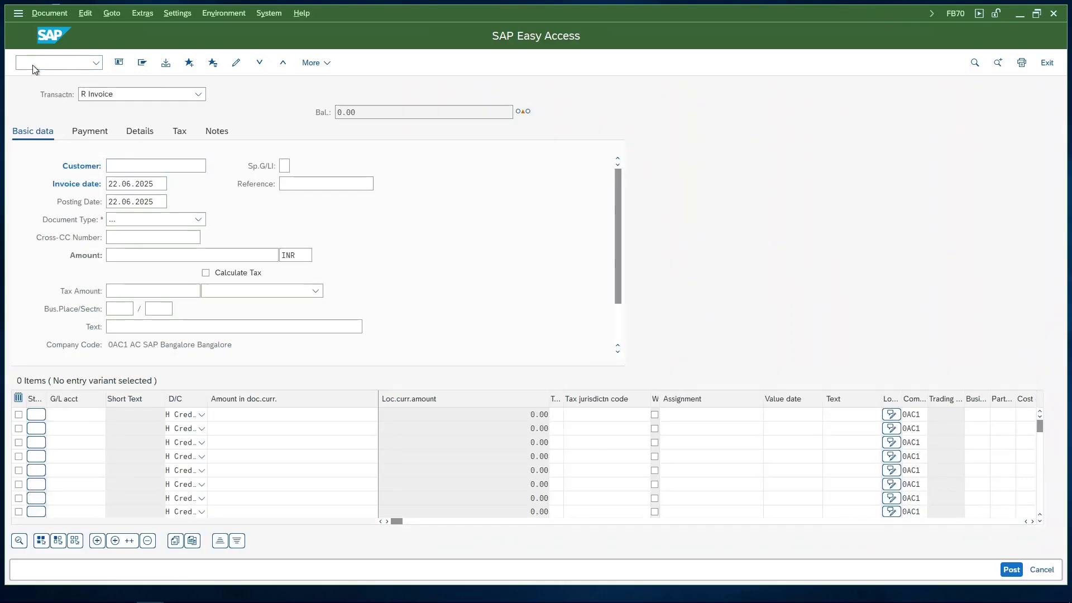
{"action": "left_click", "coordinate": [128, 162]}
{"action": "key", "text": "Down"}
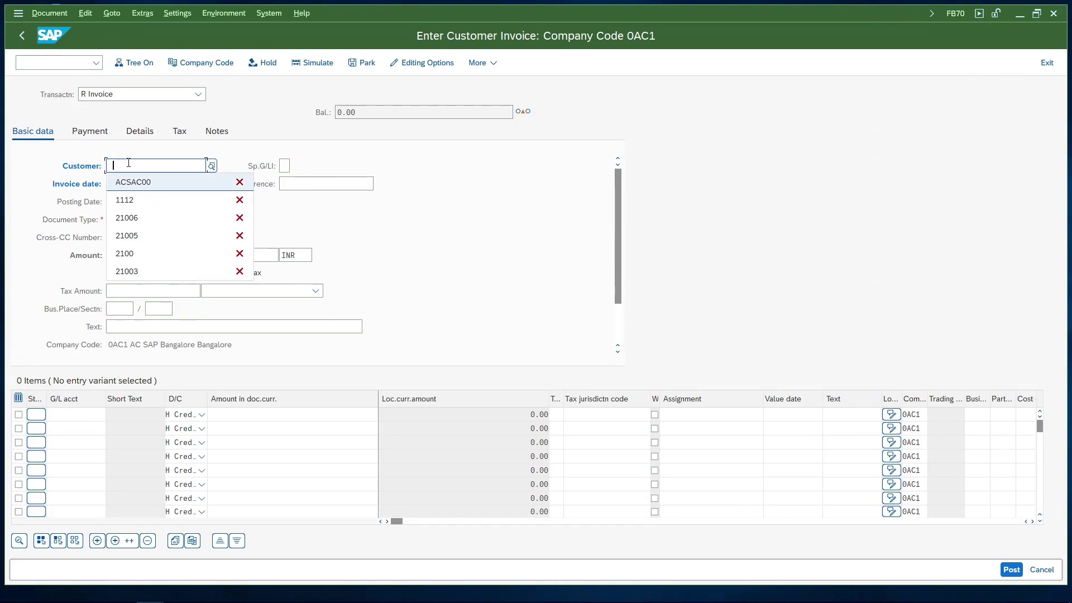
{"action": "type", "text": "\\\\"}
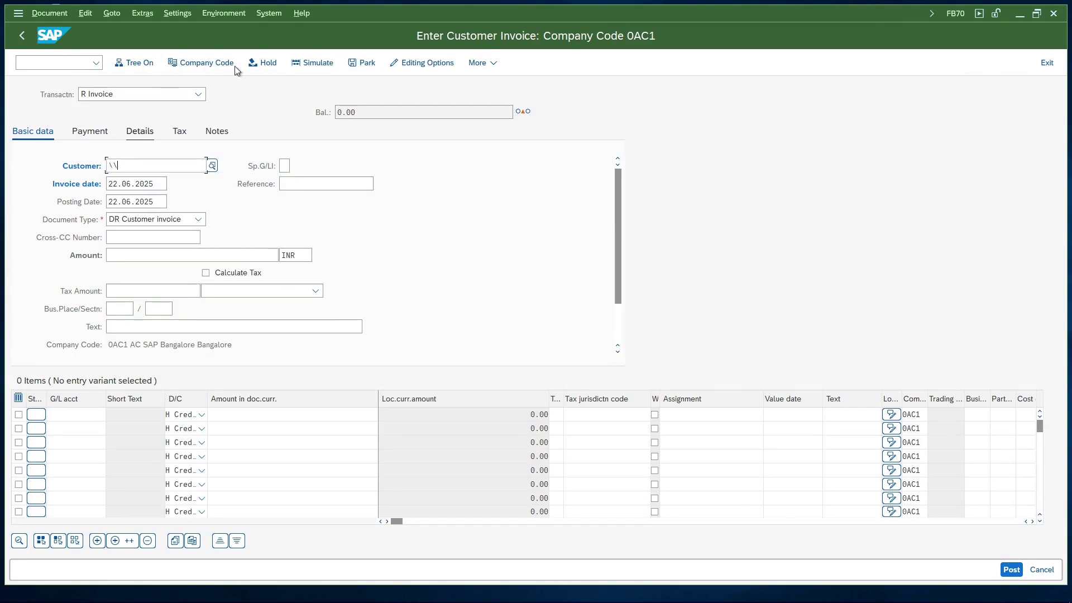
Set the company code for invoice entry to AC20.
{"action": "left_click", "coordinate": [217, 68]}
{"action": "type", "text": "ac2"}
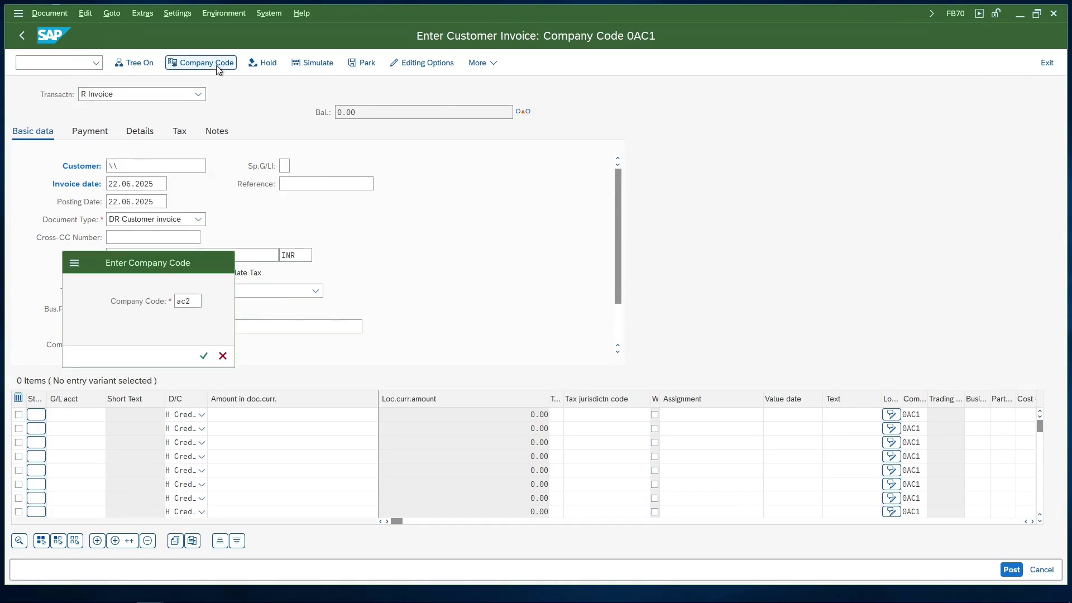
{"action": "key", "text": "Return"}
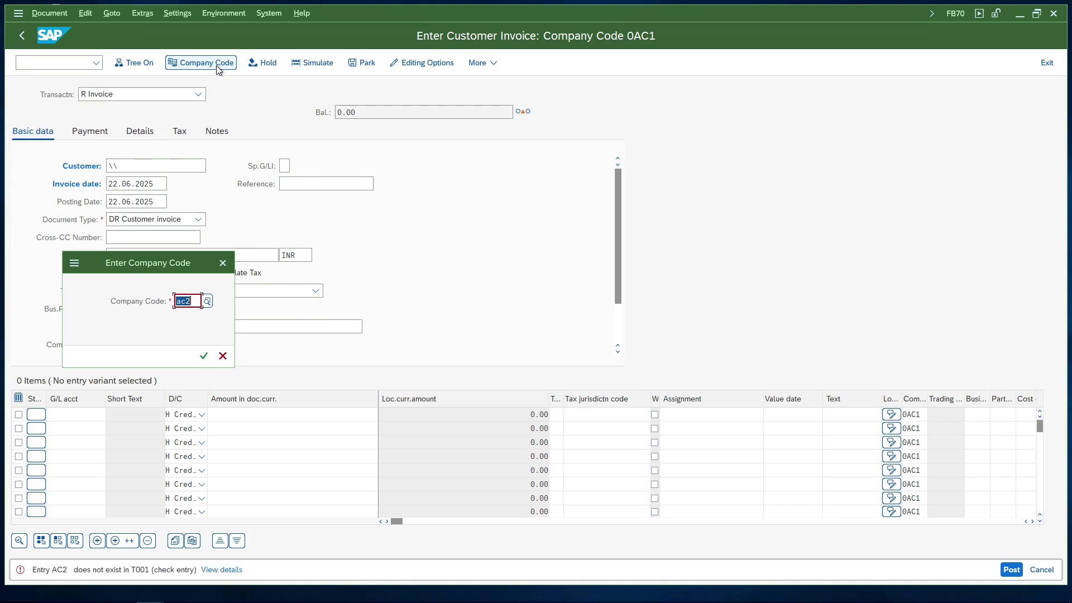
{"action": "type", "text": "ac20"}
{"action": "key", "text": "Return"}
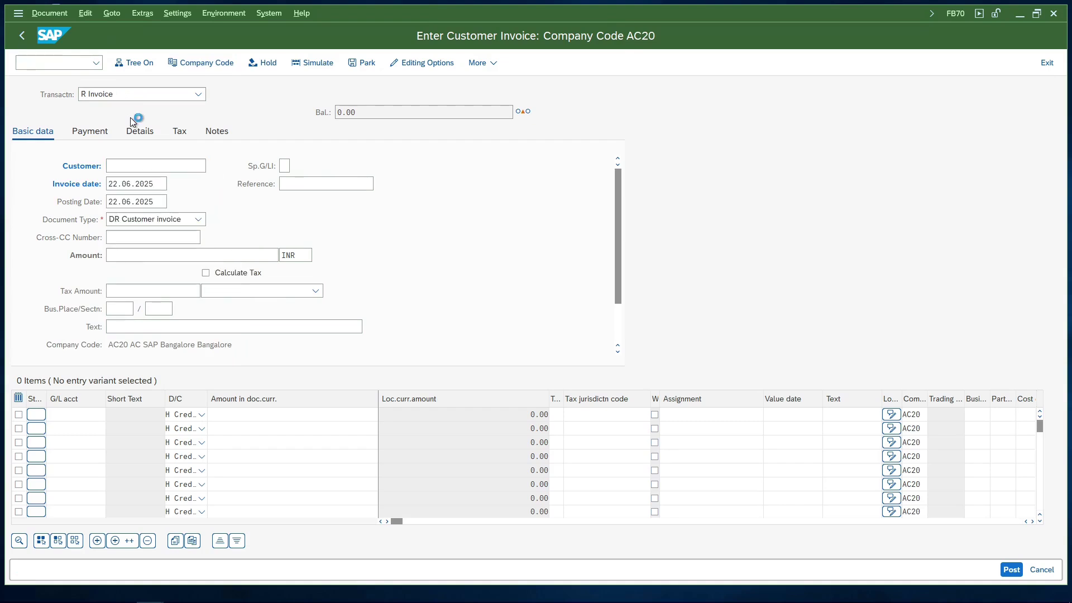
Abandon the customer invoice and switch to vendor invoice entry with transaction FB60.
{"action": "key", "text": "F4"}
{"action": "key", "text": "Escape"}
{"action": "left_click", "coordinate": [71, 63]}
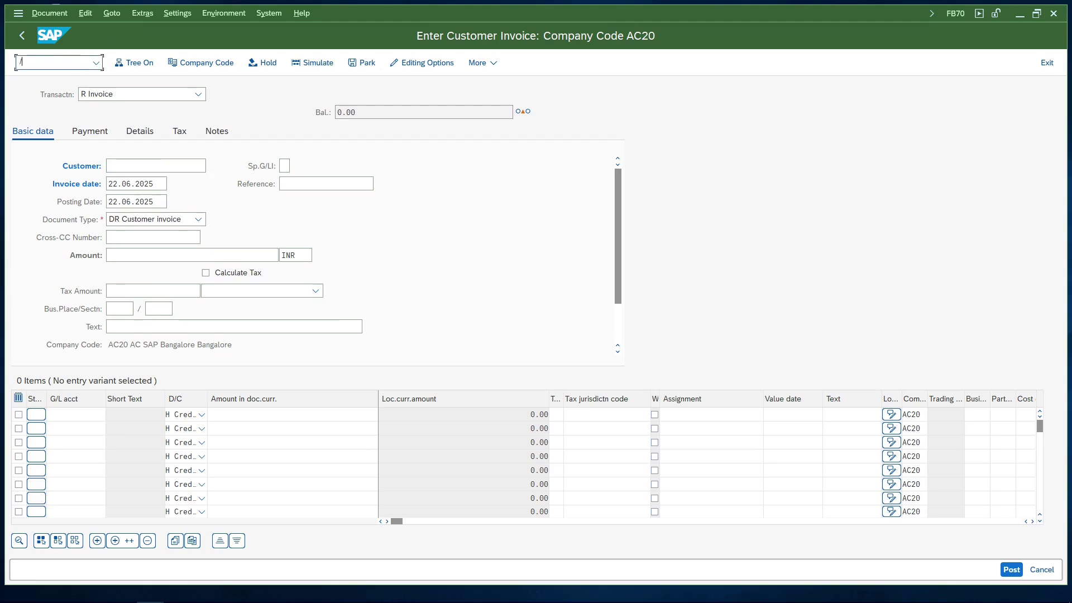
{"action": "type", "text": "/nfb60"}
{"action": "key", "text": "Return"}
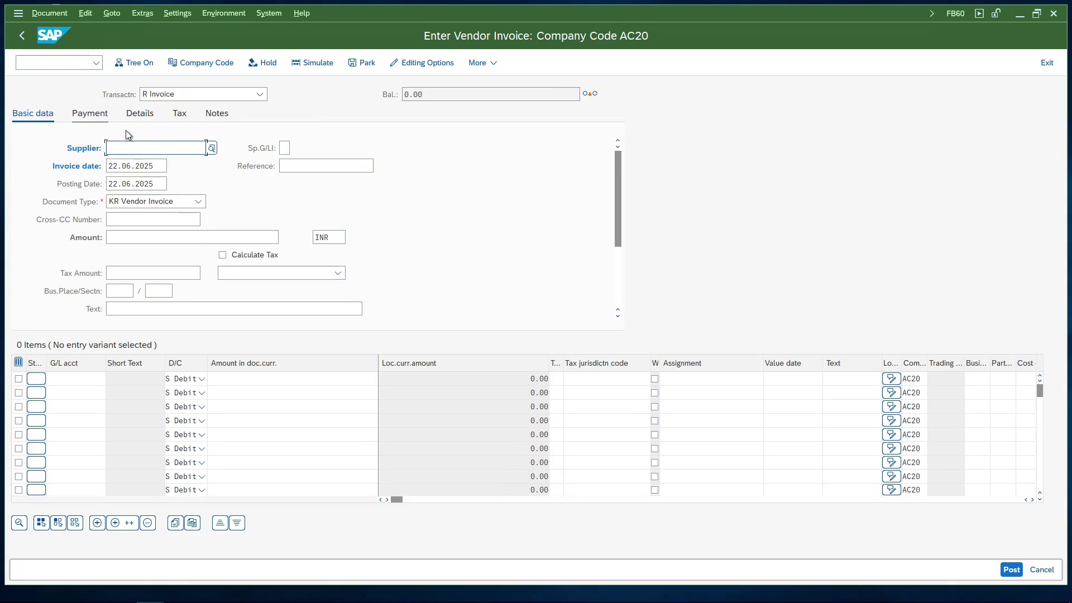
Search the suppliers of company code AC20 and choose AC00 Intercompany Vendor as the invoice's supplier.
{"action": "left_click", "coordinate": [136, 147]}
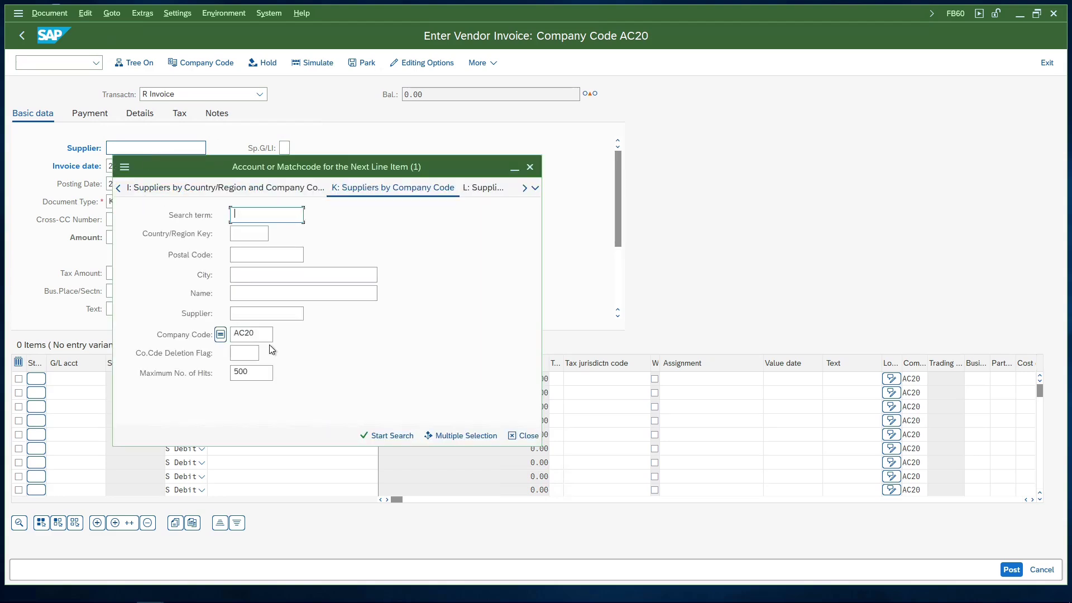
{"action": "key", "text": "Return"}
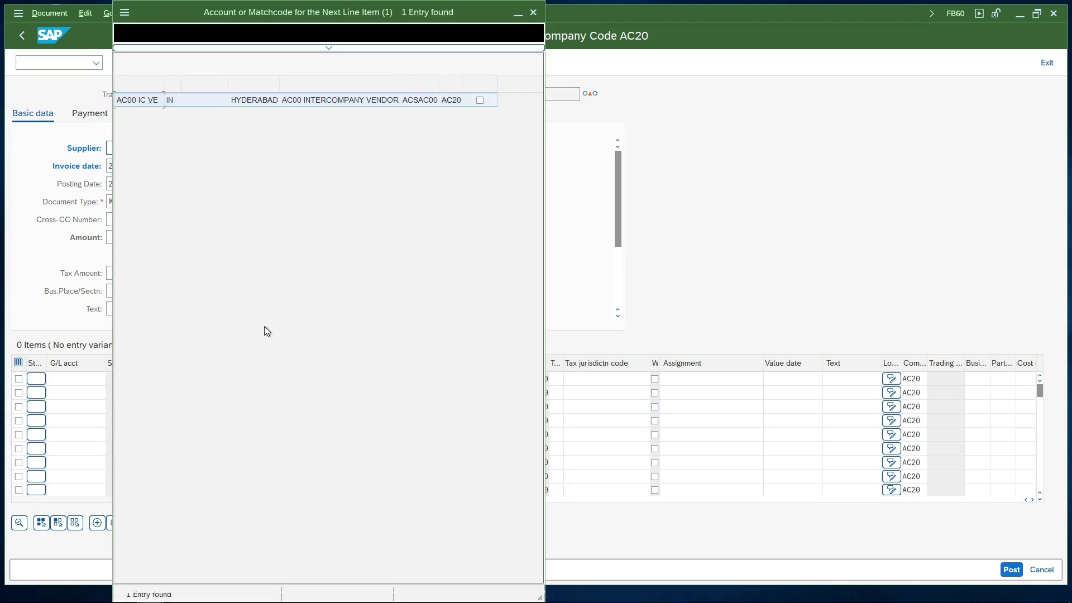
{"action": "double_click", "coordinate": [288, 107]}
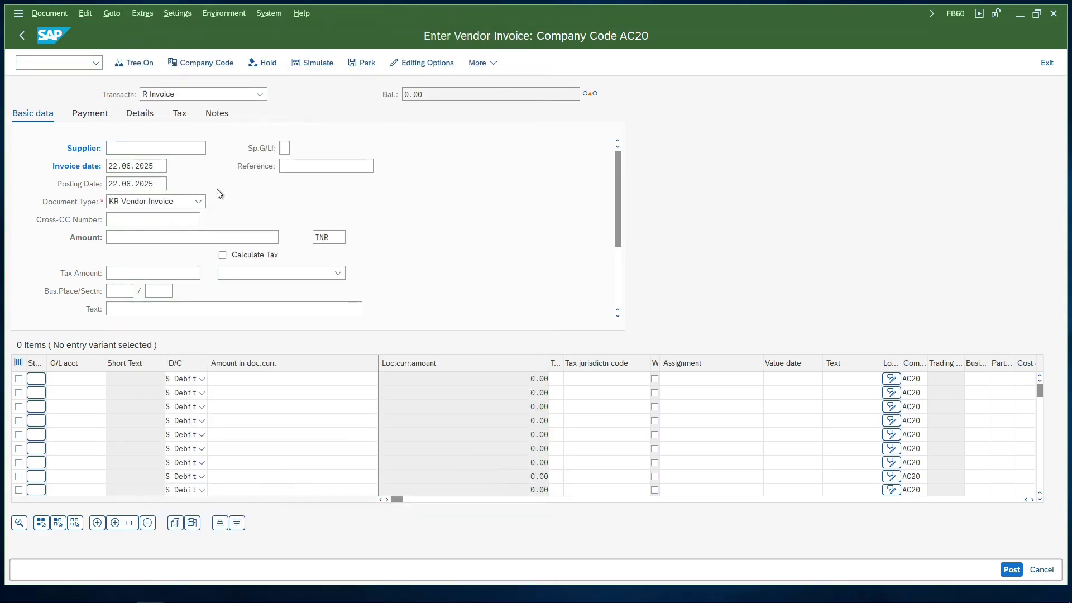
Enter the invoice amount 1000, business place 0036 and text "test" in the vendor invoice's basic data.
{"action": "left_click", "coordinate": [136, 236]}
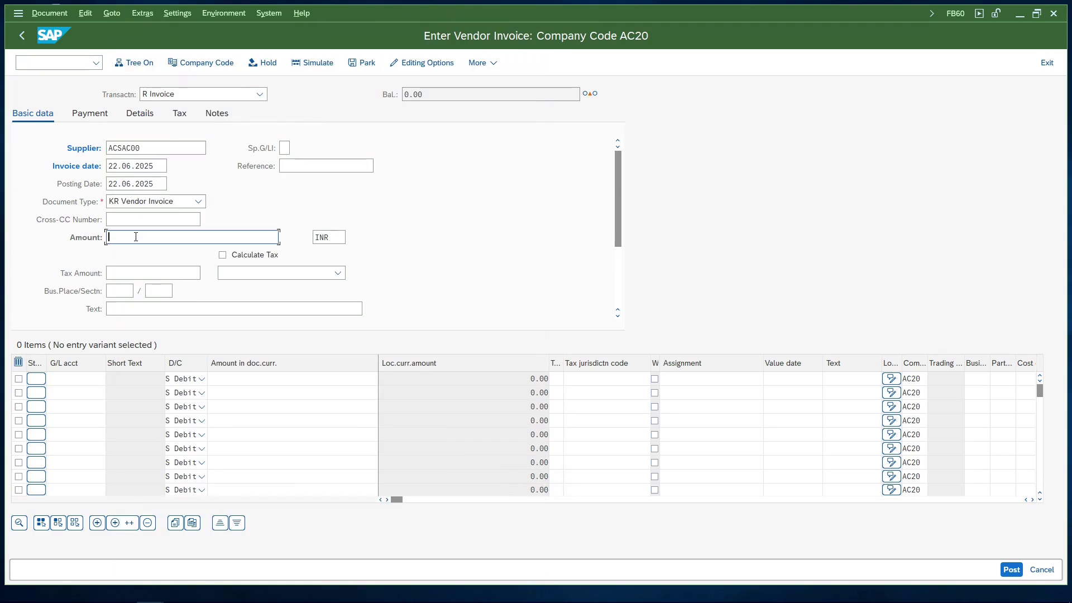
{"action": "type", "text": "1000"}
{"action": "left_click", "coordinate": [130, 291]}
{"action": "type", "text": "0036"}
{"action": "key", "text": "Tab"}
{"action": "key", "text": "Tab"}
{"action": "type", "text": "test"}
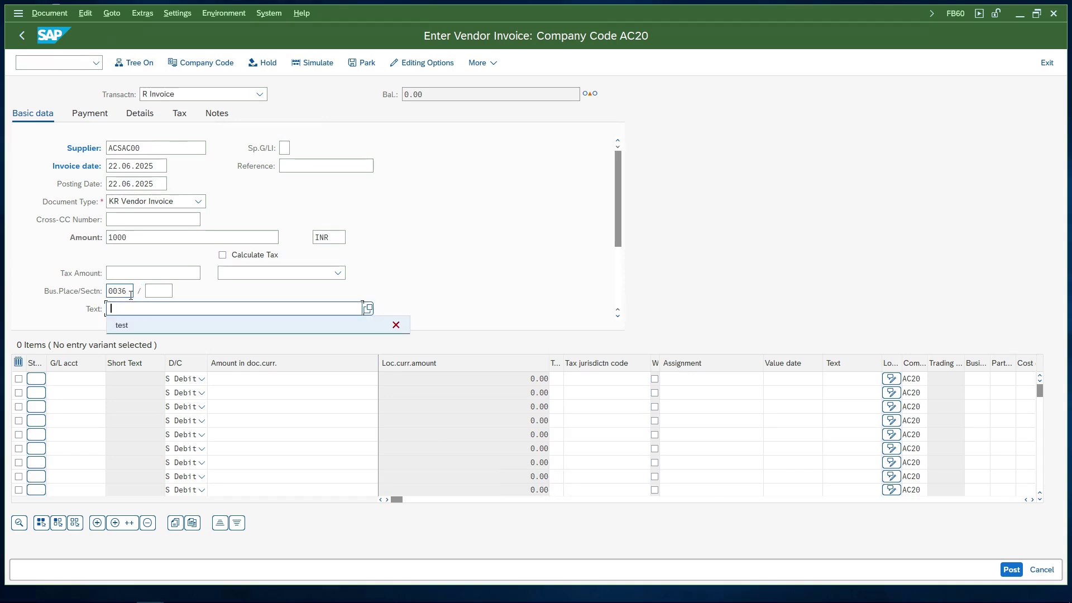
Add a debit line item with G/L account EXPN0001, amount 1000 and cost center AC20.
{"action": "left_click", "coordinate": [61, 387]}
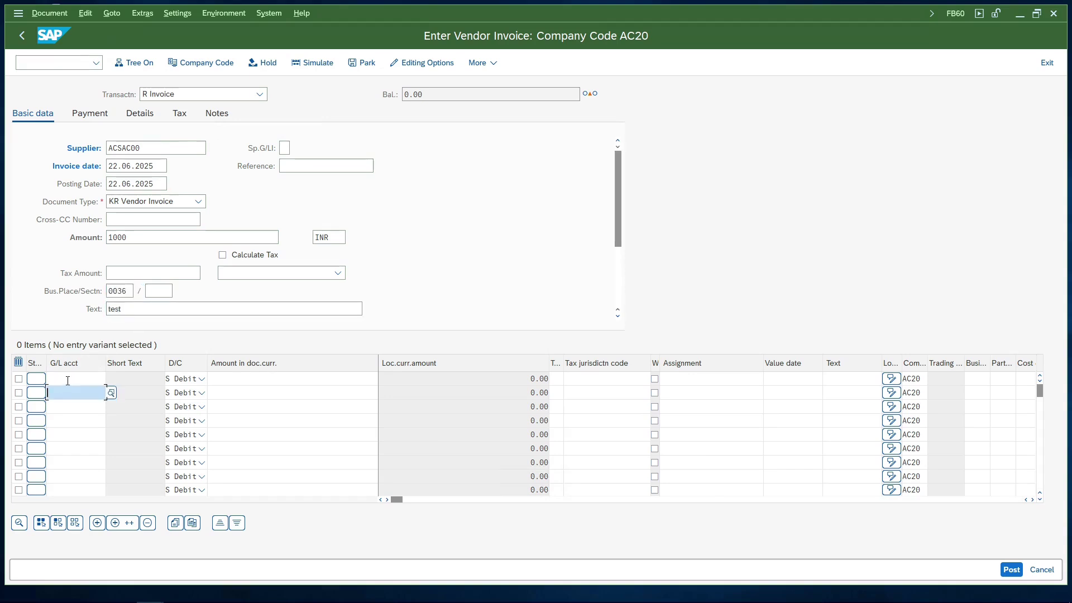
{"action": "left_click", "coordinate": [67, 379]}
{"action": "key", "text": "Down"}
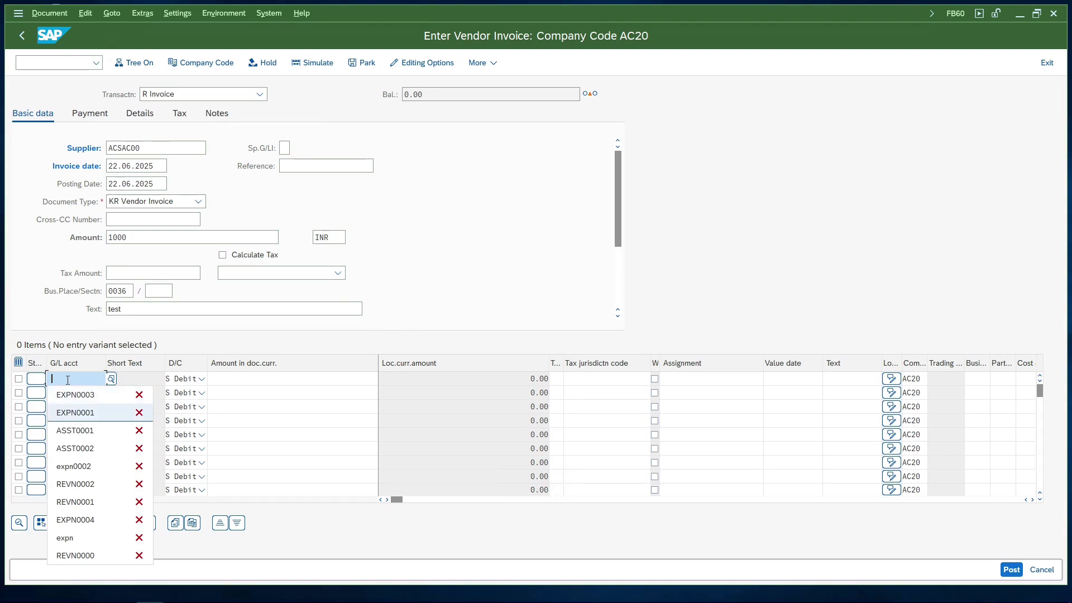
{"action": "key", "text": "Tab"}
{"action": "key", "text": "Tab"}
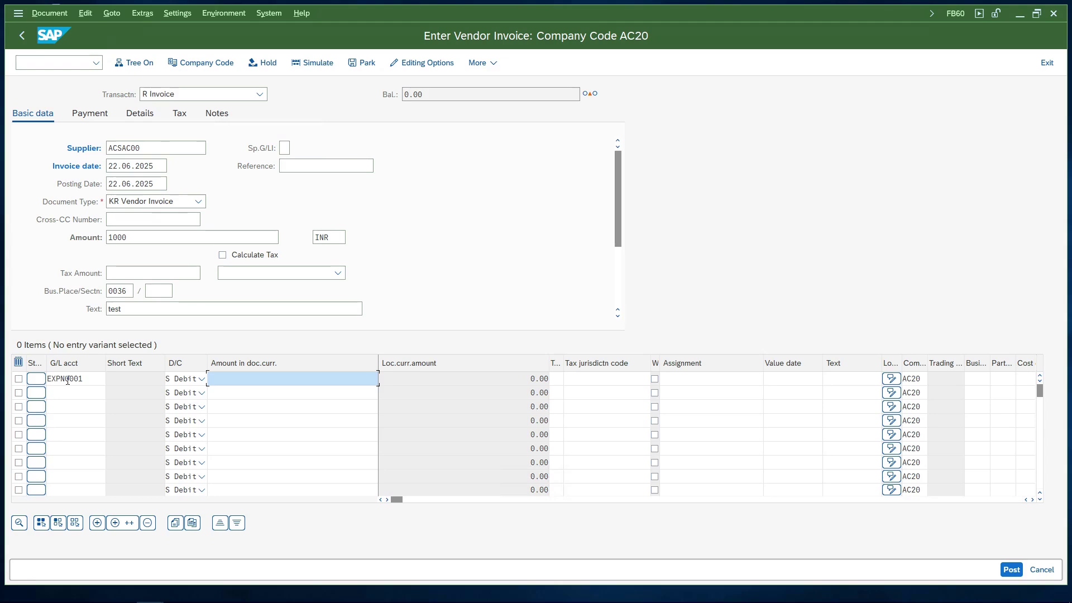
{"action": "type", "text": "1000"}
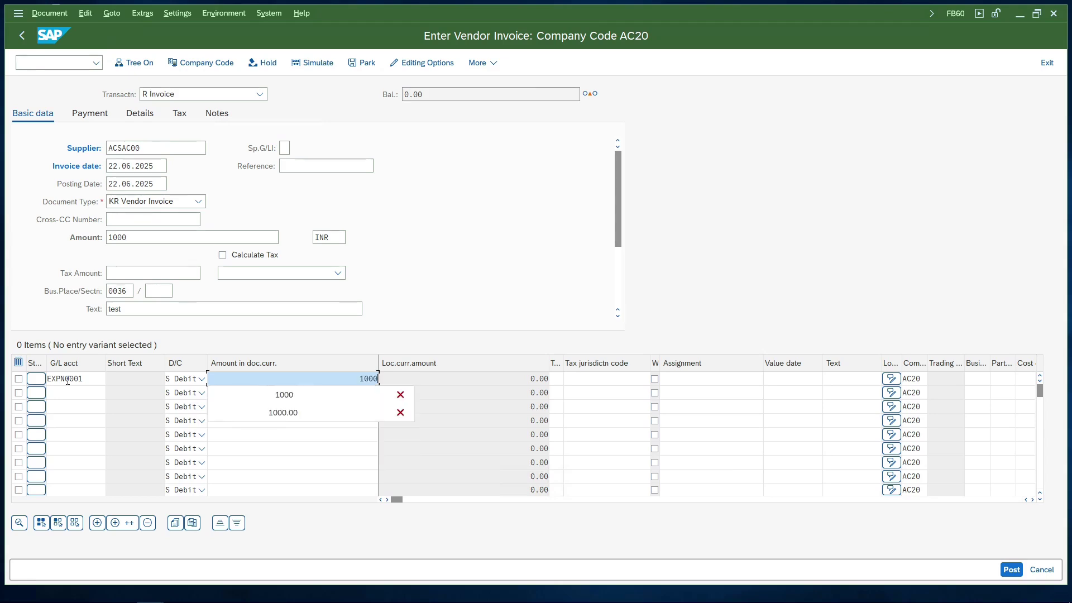
{"action": "key", "text": "Tab"}
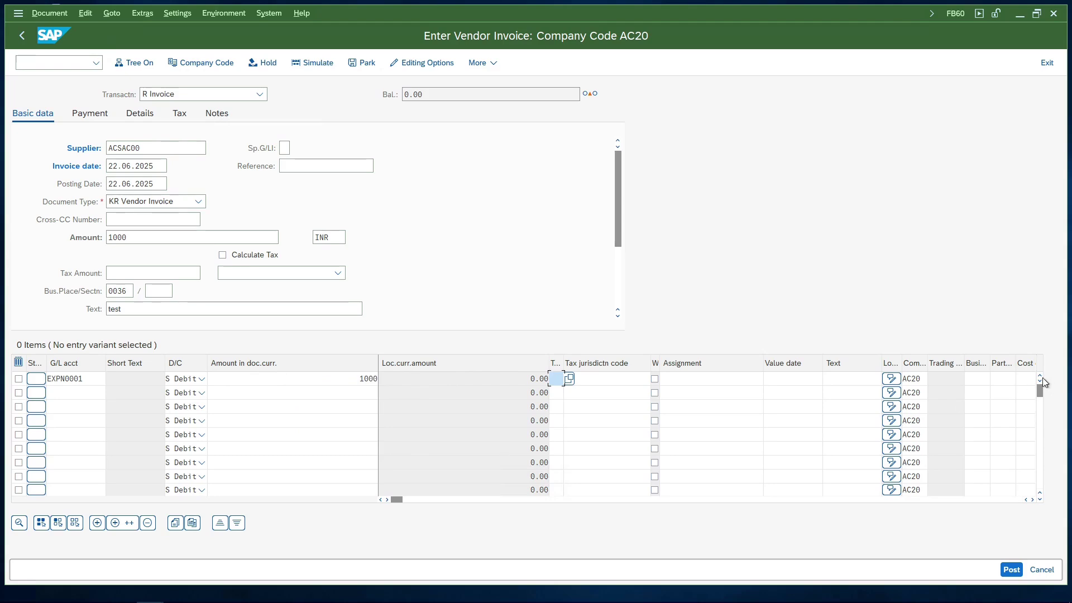
{"action": "left_click", "coordinate": [1024, 377]}
{"action": "type", "text": "10"}
{"action": "key", "text": "Return"}
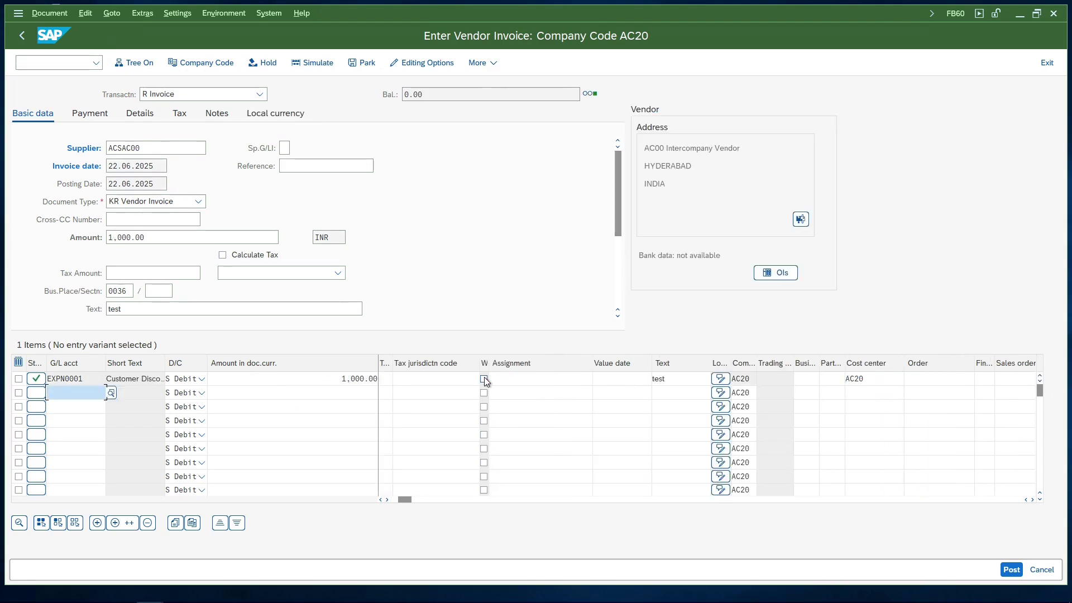
Simulate the vendor invoice in the general ledger and compare the profit centers of its two items.
{"action": "left_click", "coordinate": [54, 15]}
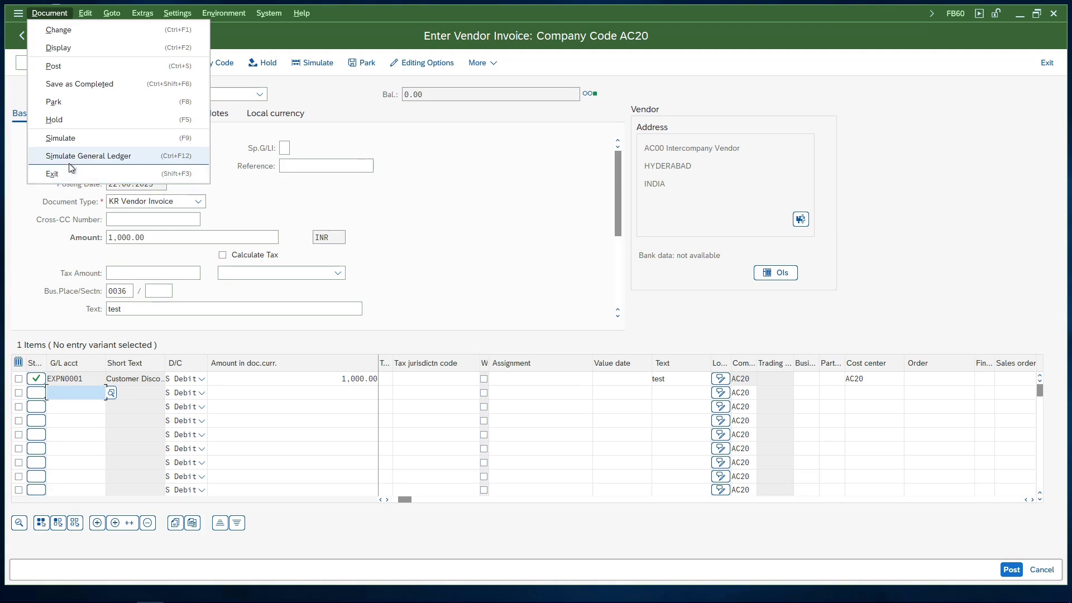
{"action": "left_click", "coordinate": [74, 156]}
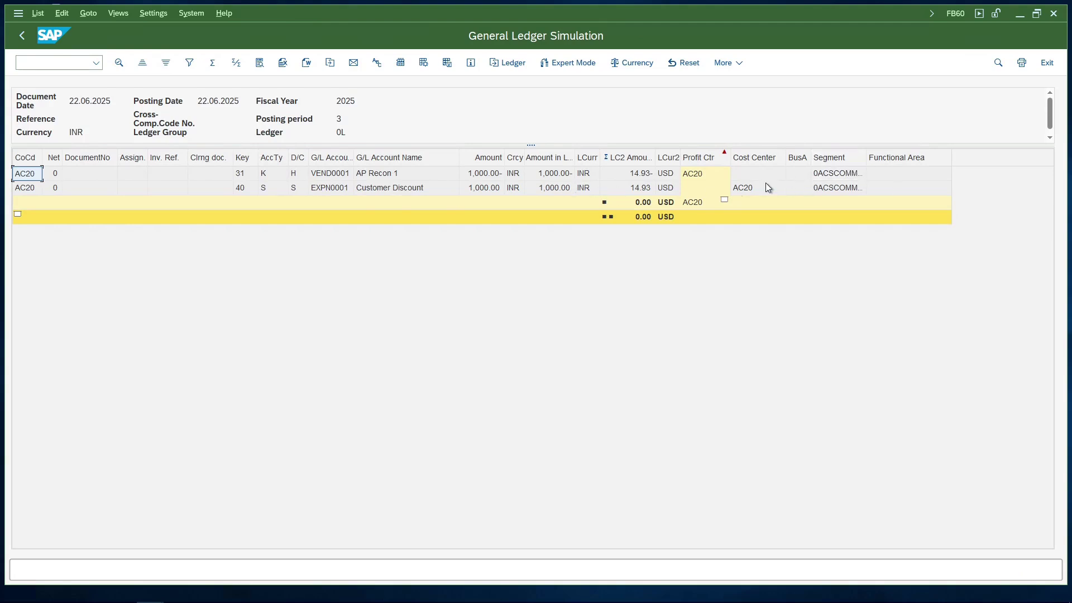
{"action": "left_click", "coordinate": [695, 178]}
{"action": "left_click", "coordinate": [696, 187]}
{"action": "left_click", "coordinate": [695, 176]}
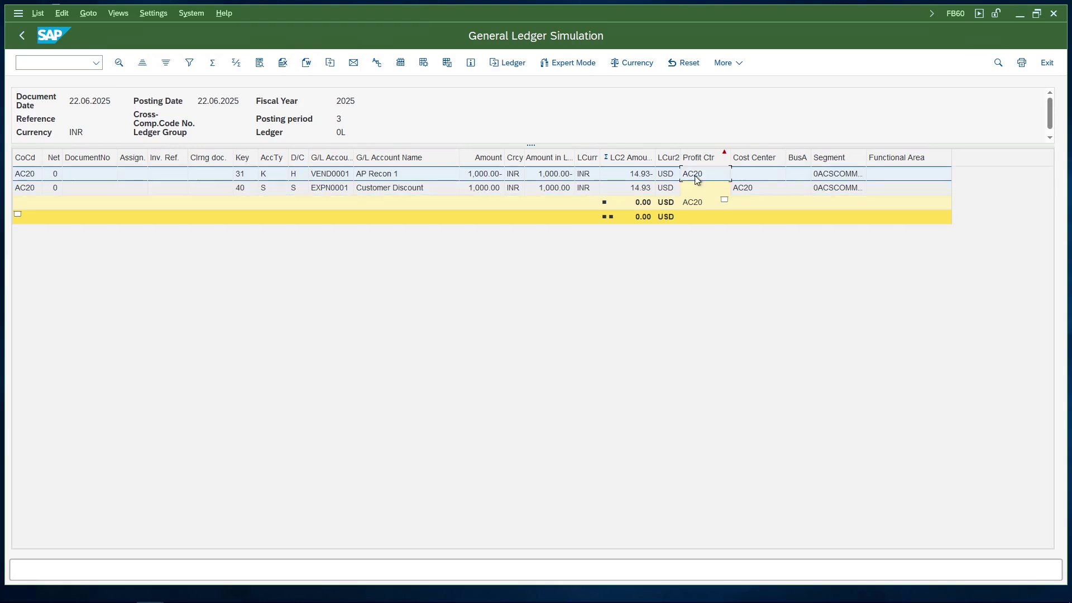
{"action": "left_click", "coordinate": [695, 187]}
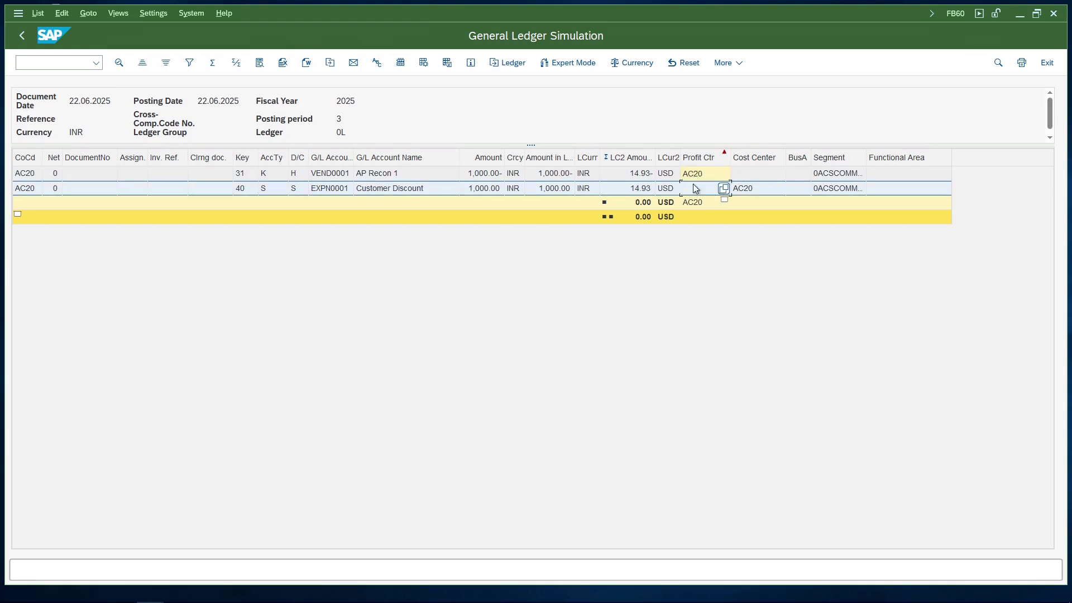
Sort the simulated items by company code in ascending order and check the profit center of the vendor item.
{"action": "left_click", "coordinate": [25, 158]}
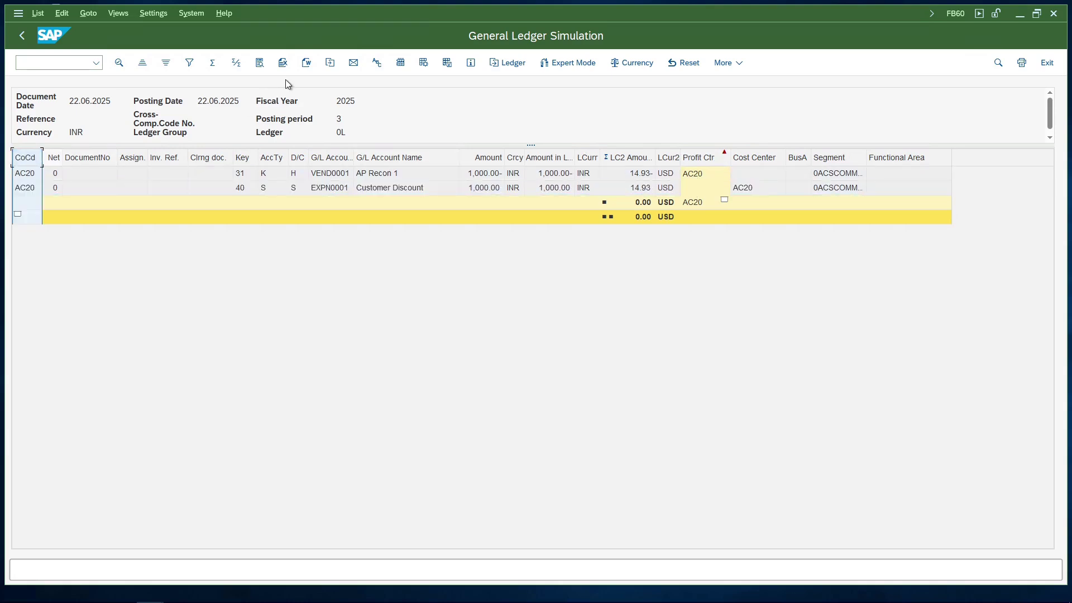
{"action": "left_click", "coordinate": [143, 63]}
{"action": "left_click", "coordinate": [691, 176]}
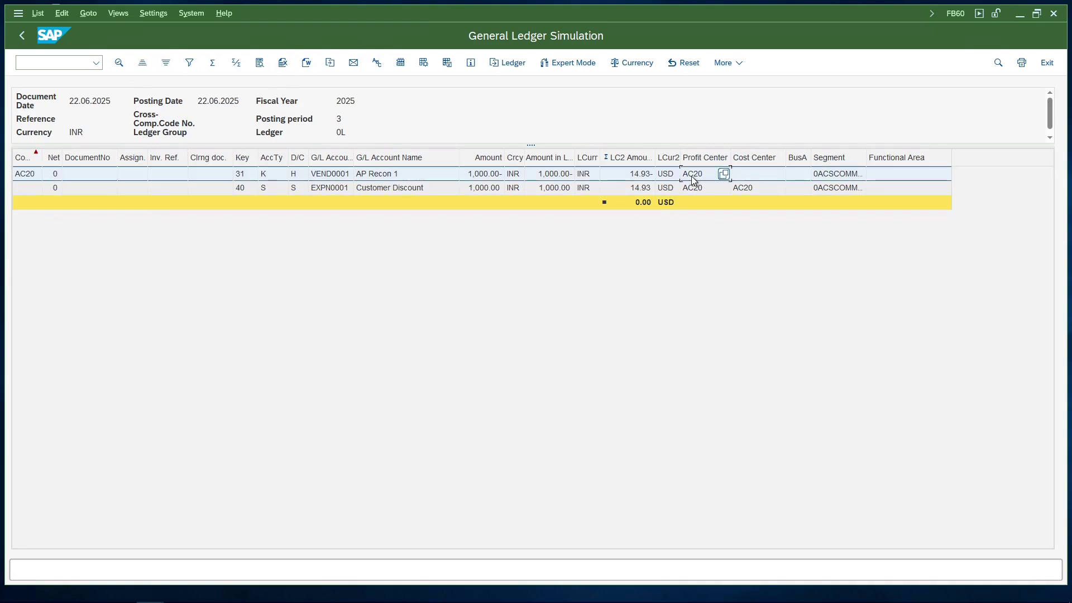
Open the simulation's expert mode for document splitting and examine the reference procedure, splitting method and business transaction.
{"action": "left_click", "coordinate": [691, 188]}
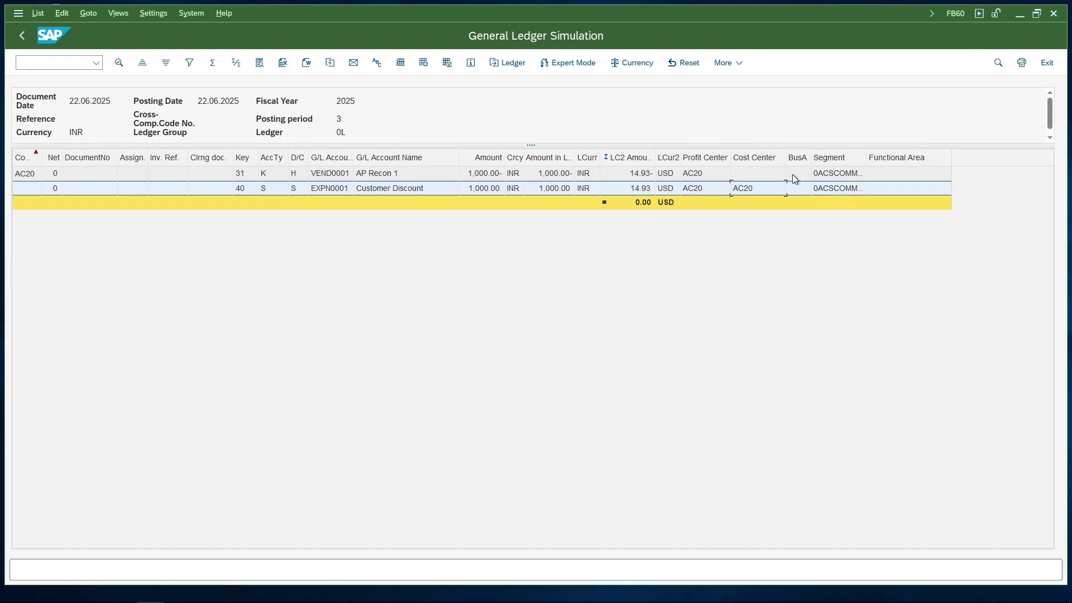
{"action": "left_click", "coordinate": [572, 66]}
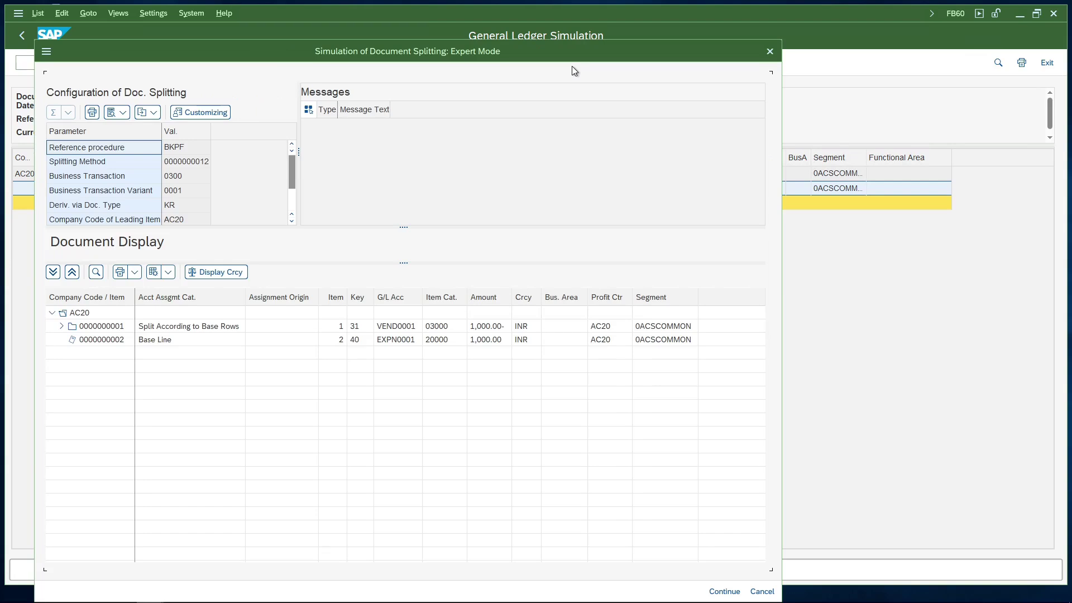
{"action": "left_click_drag", "start_coordinate": [581, 44], "coordinate": [632, 36]}
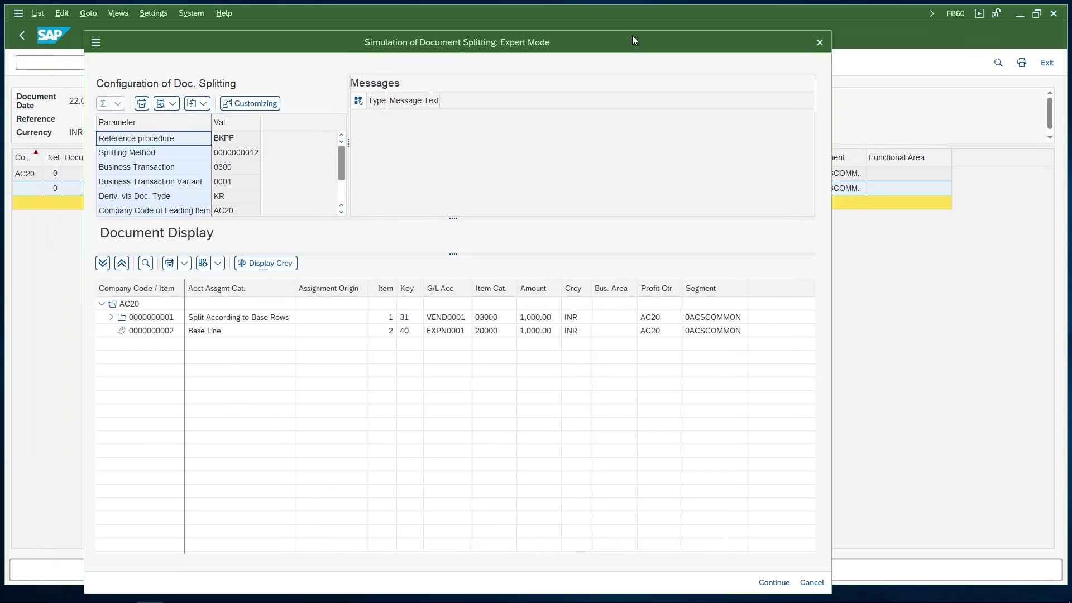
{"action": "left_click", "coordinate": [227, 140]}
{"action": "left_click", "coordinate": [239, 154]}
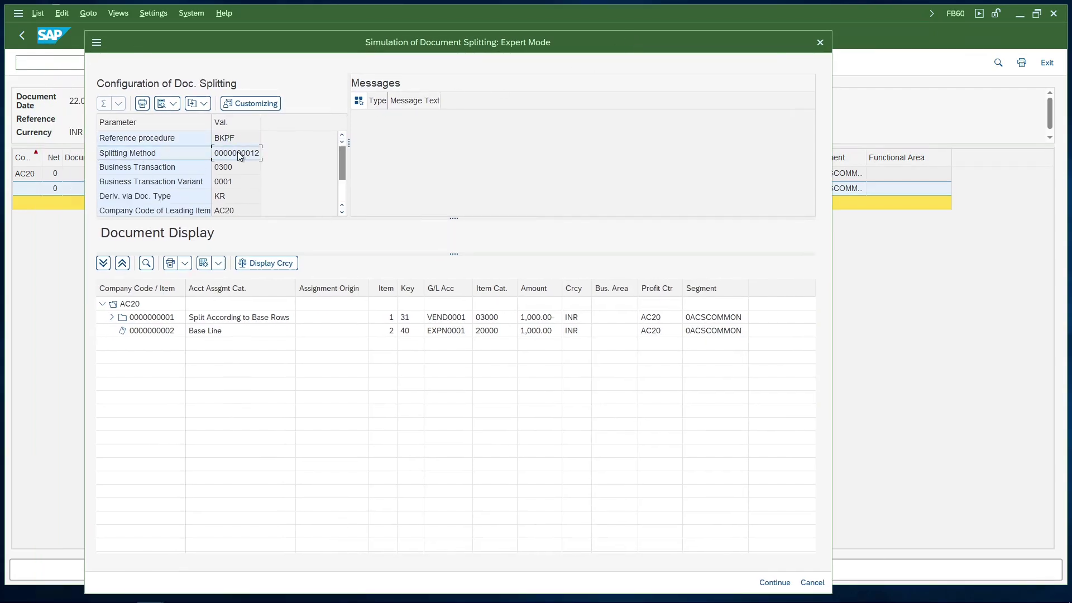
{"action": "left_click", "coordinate": [164, 168]}
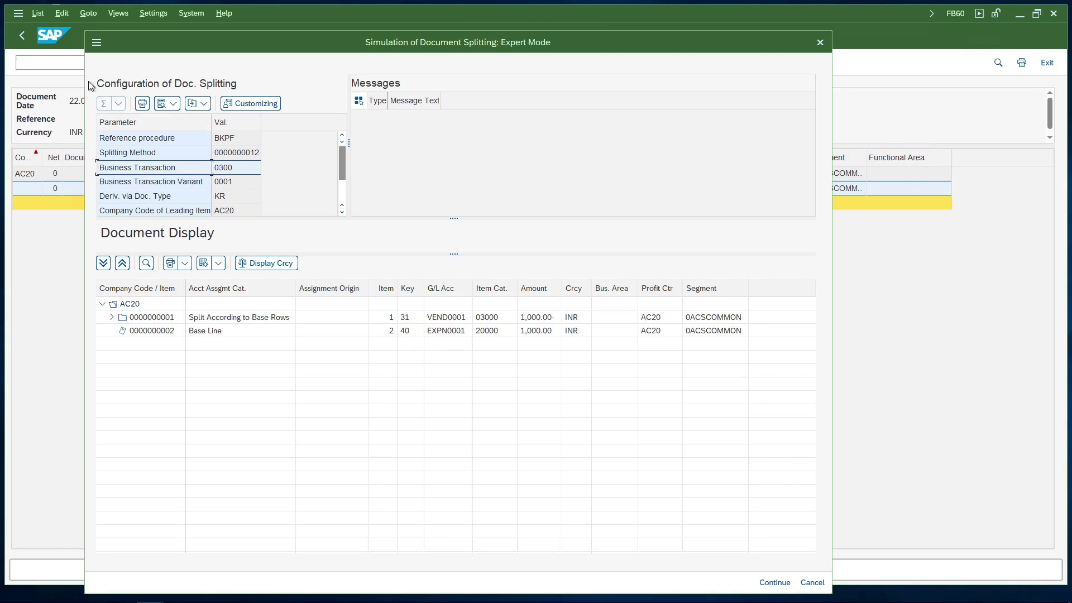
Open a new GUI window, run transaction SPRO and display the SAP Reference IMG.
{"action": "left_click", "coordinate": [97, 45]}
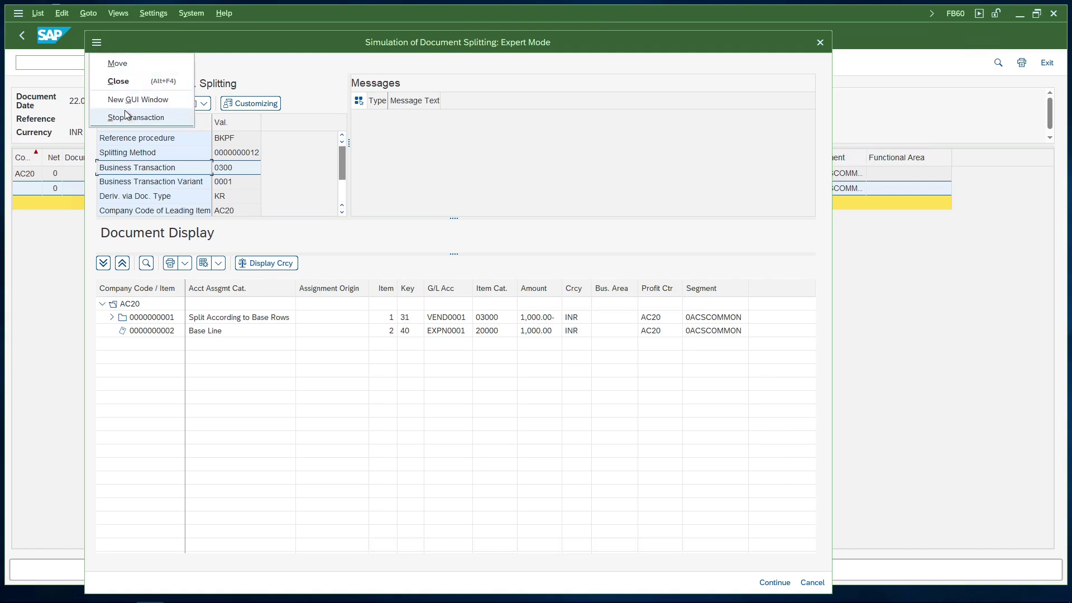
{"action": "left_click", "coordinate": [138, 99]}
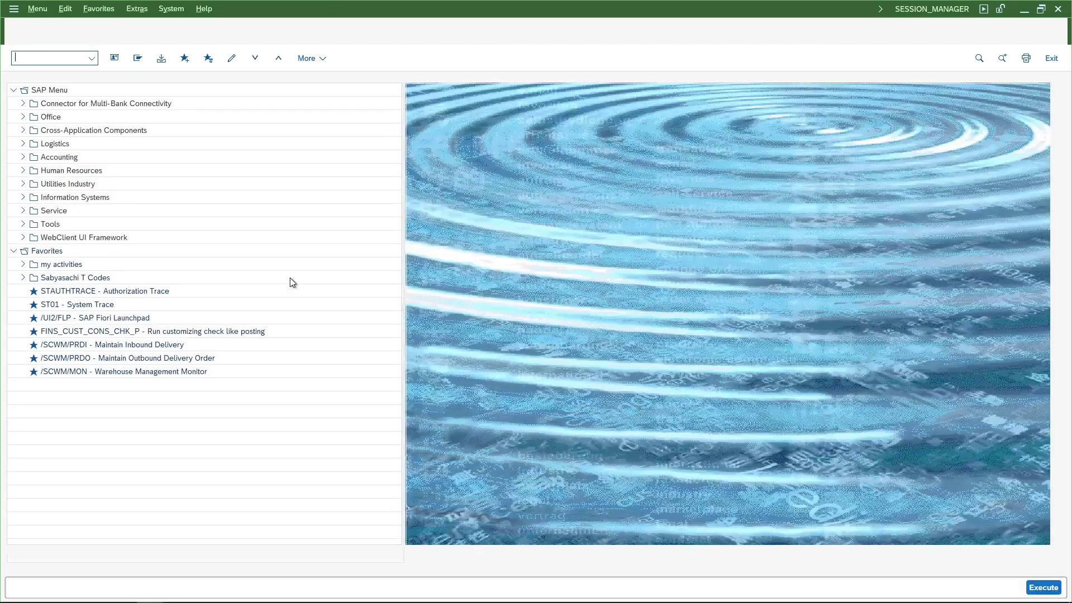
{"action": "type", "text": "spro"}
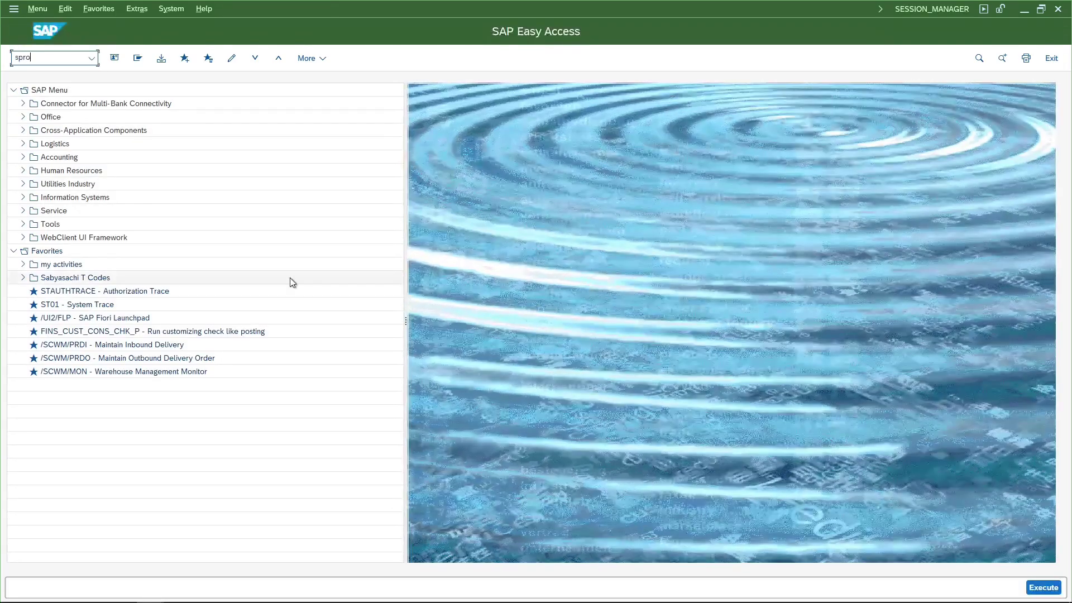
{"action": "key", "text": "Return"}
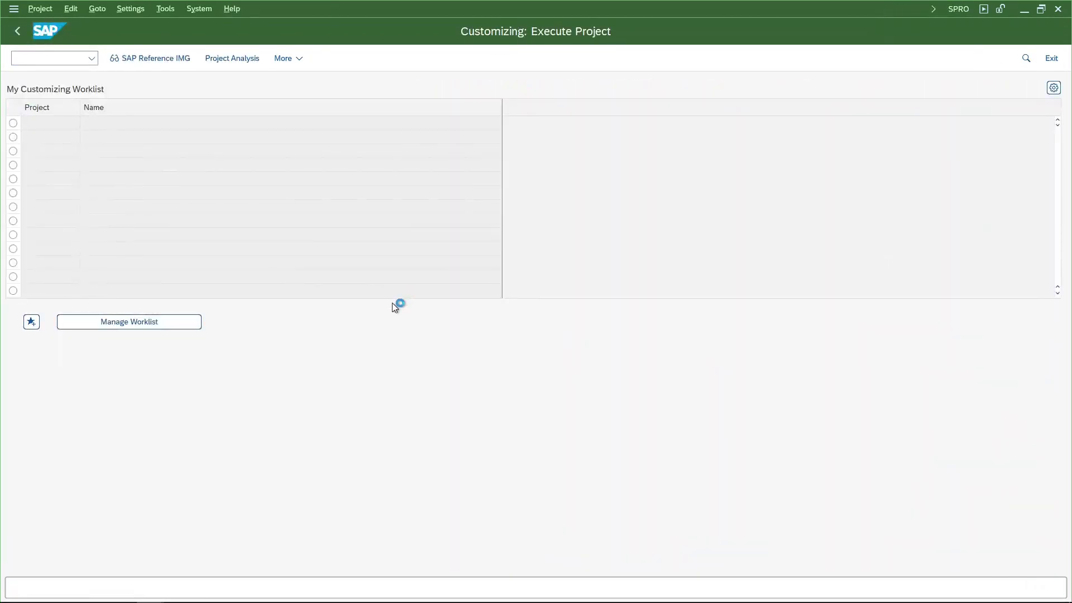
{"action": "key", "text": "F5"}
Open Define Business Transaction Variants under Financial Accounting, General Ledger Accounting, Business Transactions, Document Splitting, Extended Document Splitting.
{"action": "left_click", "coordinate": [92, 229]}
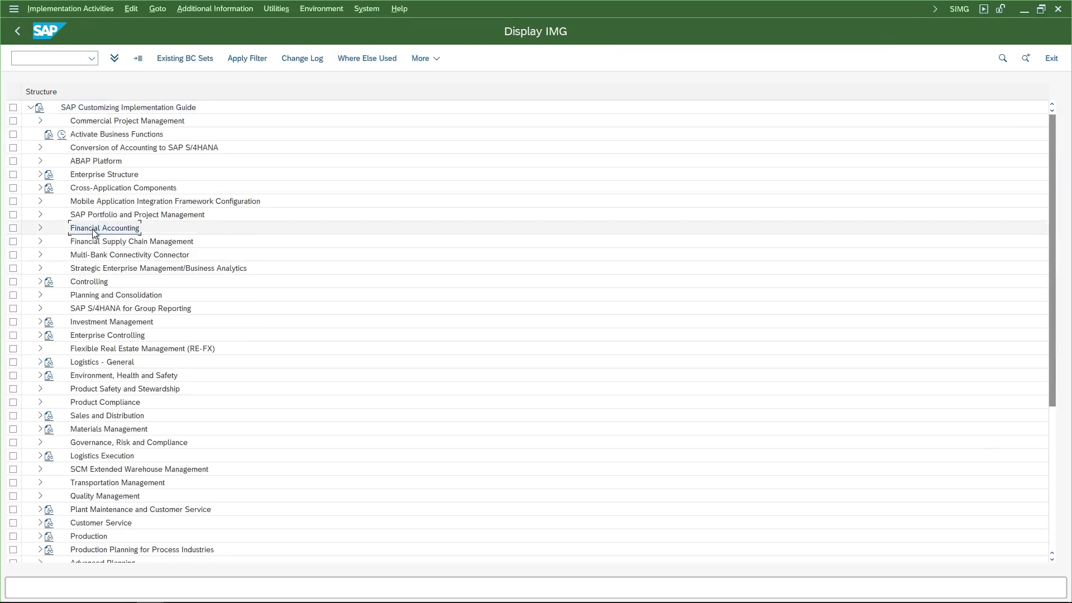
{"action": "double_click", "coordinate": [93, 233]}
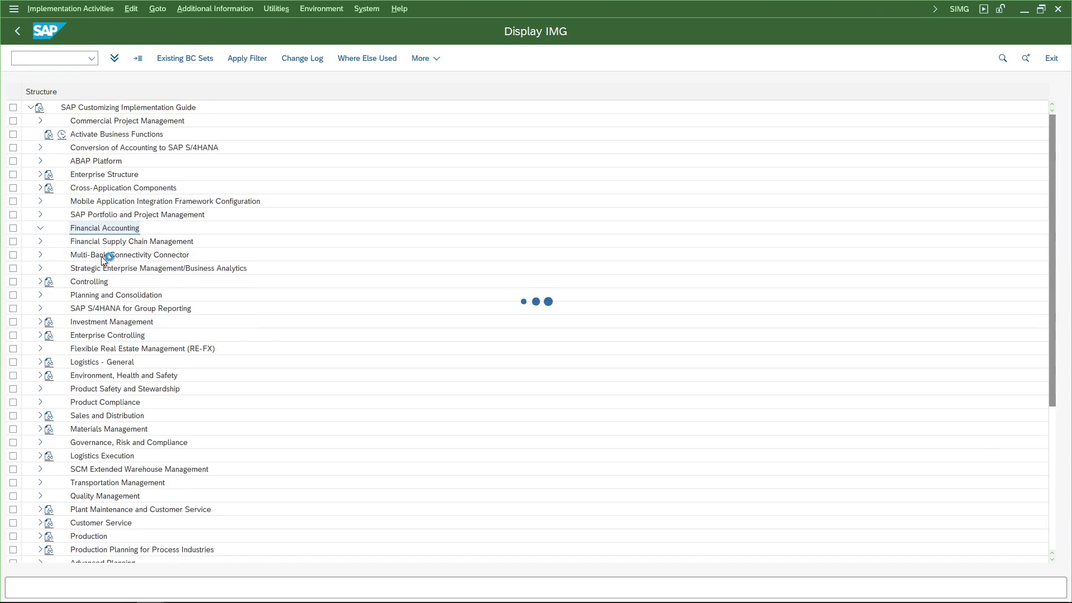
{"action": "double_click", "coordinate": [103, 256]}
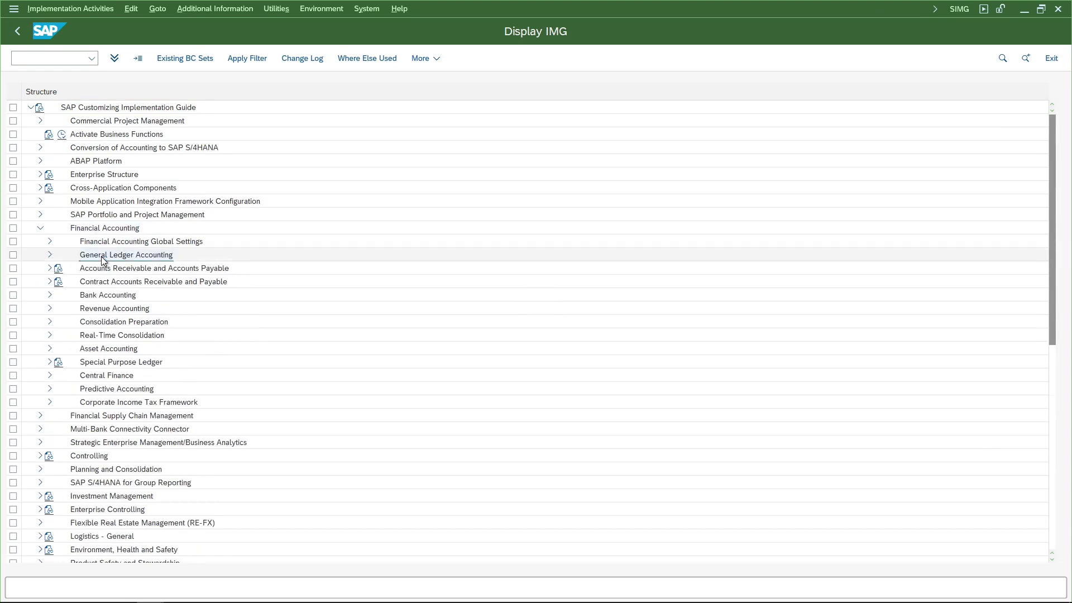
{"action": "double_click", "coordinate": [119, 284]}
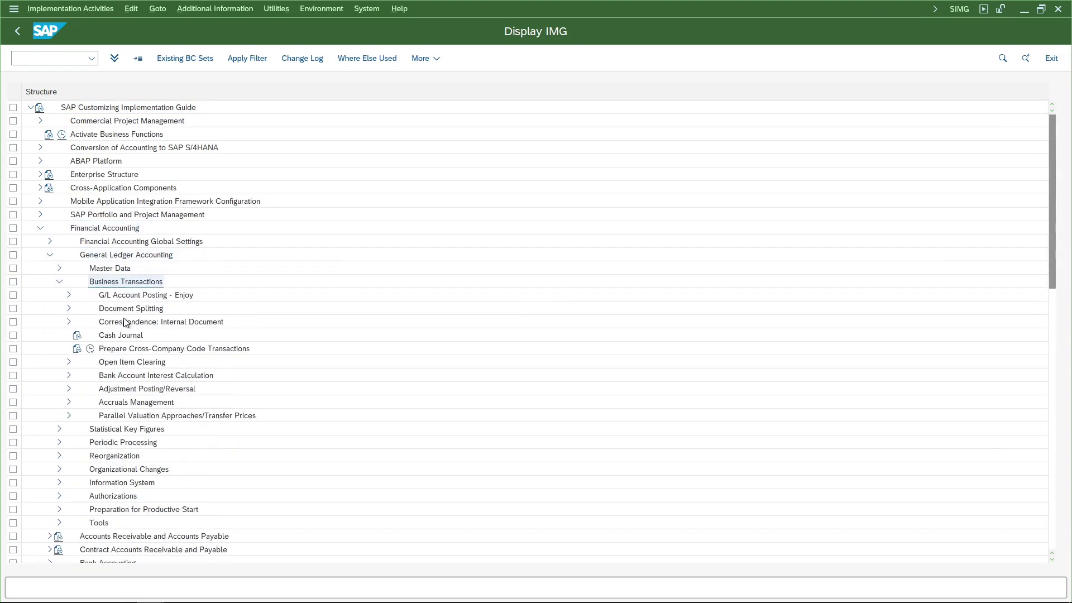
{"action": "double_click", "coordinate": [128, 308]}
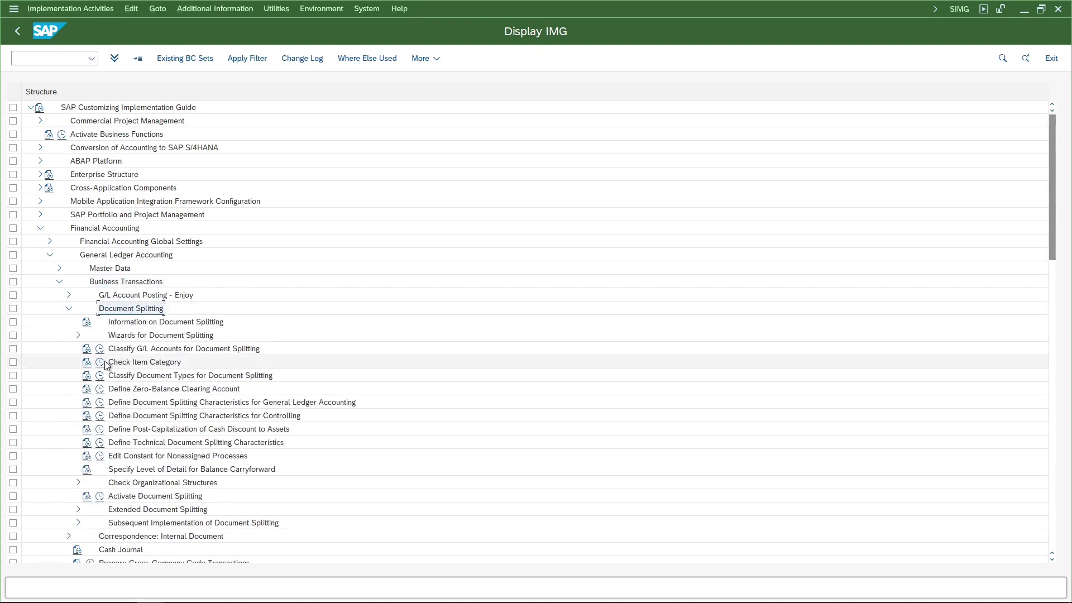
{"action": "double_click", "coordinate": [132, 508]}
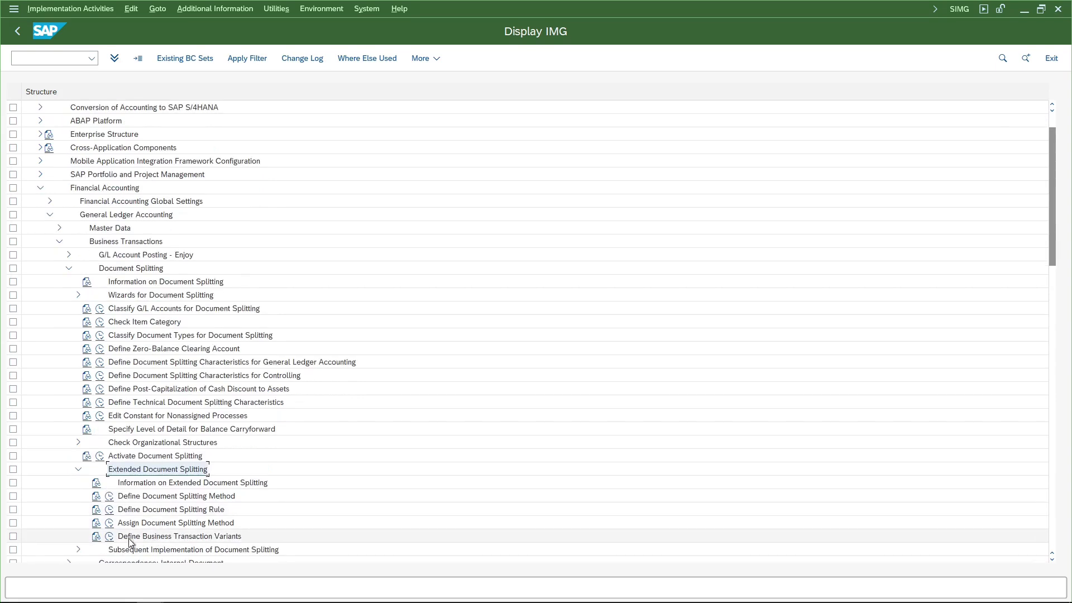
{"action": "left_click", "coordinate": [110, 536]}
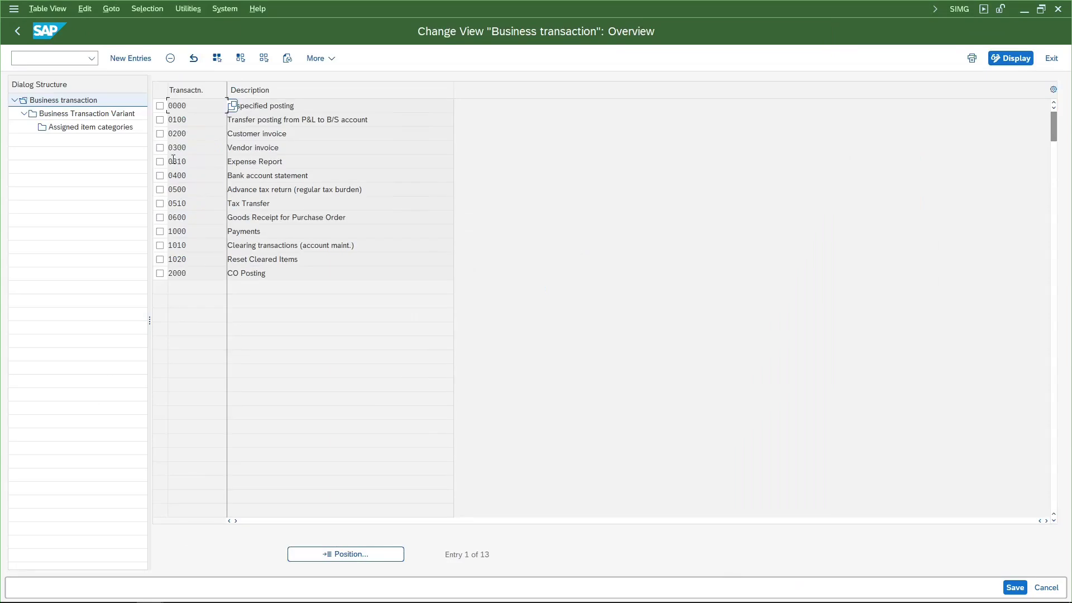
Select business transaction 0300 Vendor invoice and display its business transaction variants.
{"action": "left_click", "coordinate": [161, 148]}
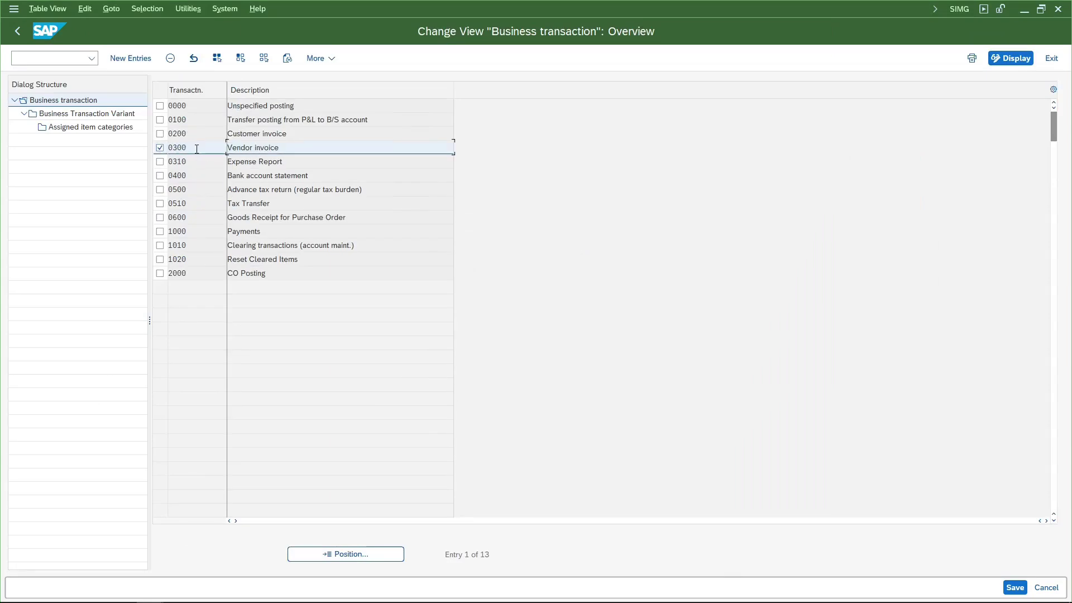
{"action": "left_click_drag", "start_coordinate": [196, 148], "coordinate": [167, 147]}
{"action": "left_click_drag", "start_coordinate": [297, 148], "coordinate": [228, 147]}
{"action": "double_click", "coordinate": [96, 113]}
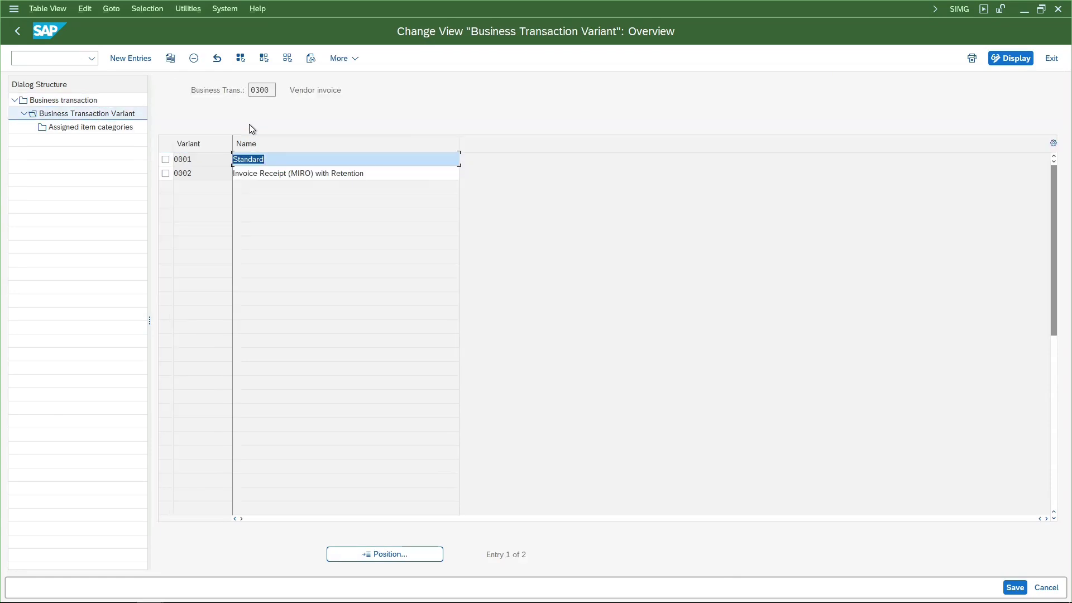
Display the assigned item categories of variant 0001 Standard and check the Required setting of the Vendor category.
{"action": "left_click", "coordinate": [165, 159]}
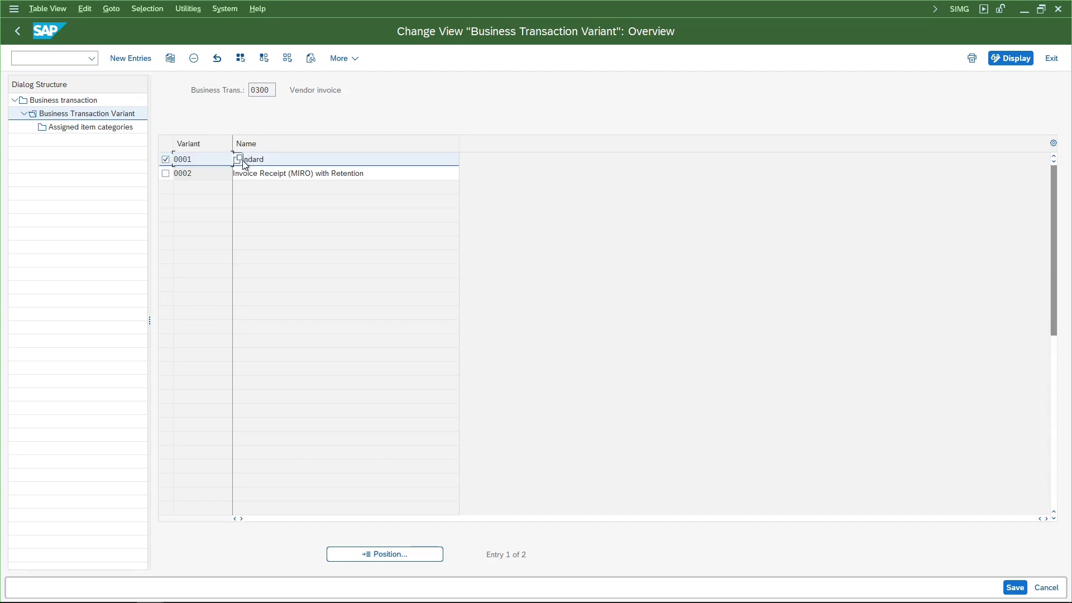
{"action": "left_click", "coordinate": [255, 159]}
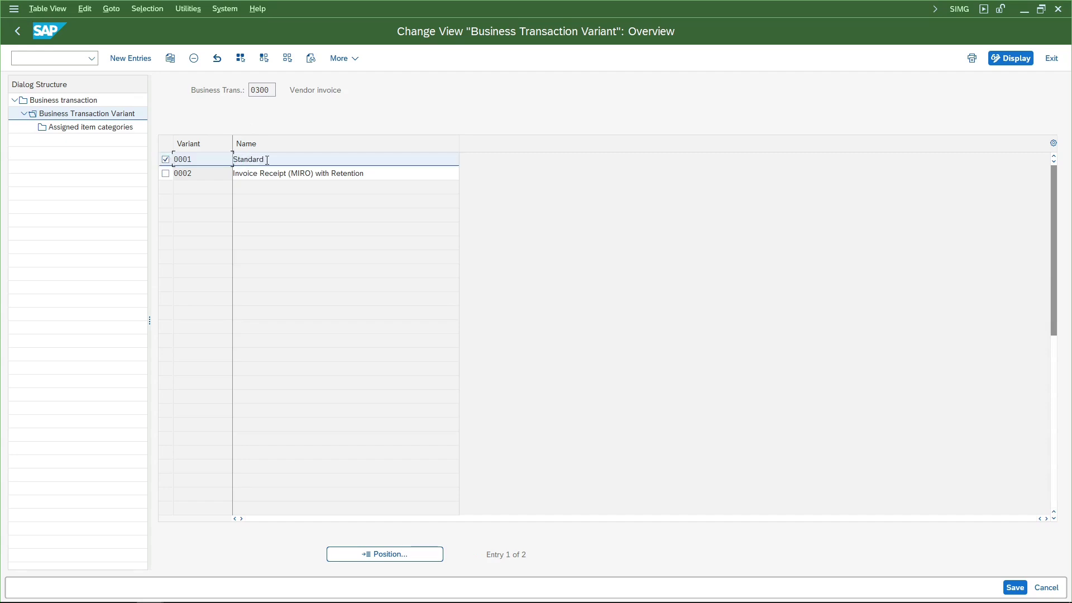
{"action": "left_click", "coordinate": [330, 173]}
{"action": "left_click_drag", "start_coordinate": [363, 173], "coordinate": [226, 177]}
{"action": "left_click", "coordinate": [196, 162]}
{"action": "double_click", "coordinate": [106, 133]}
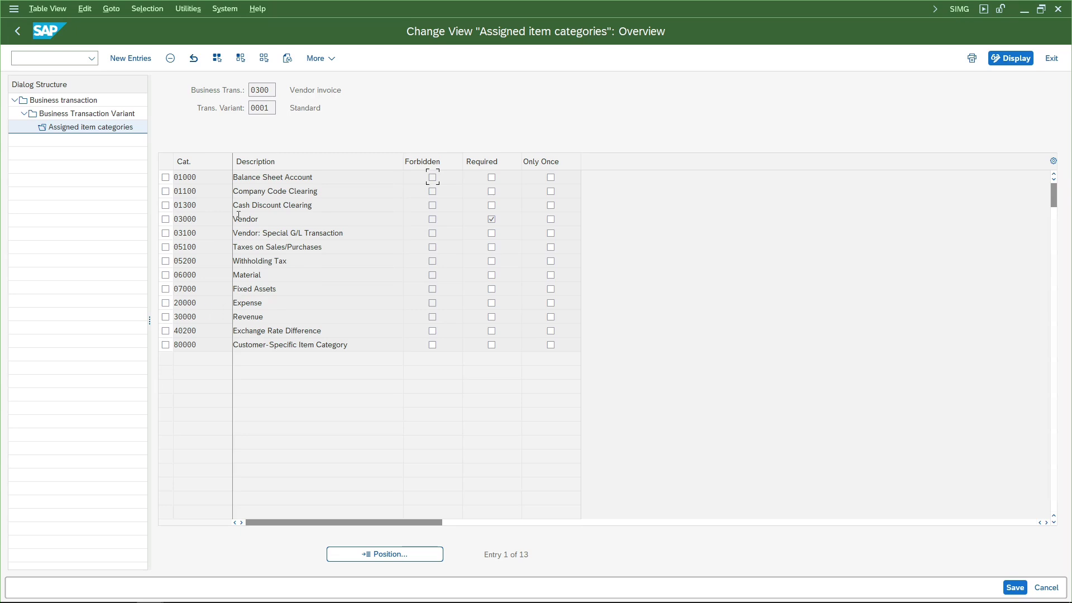
{"action": "left_click_drag", "start_coordinate": [280, 224], "coordinate": [216, 219]}
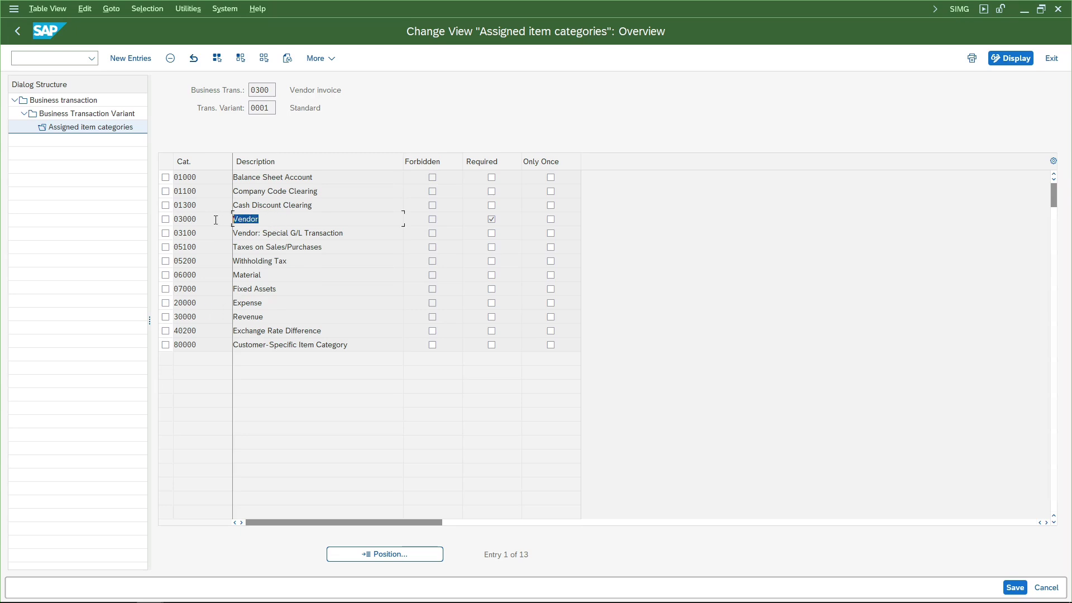
{"action": "left_click", "coordinate": [492, 217]}
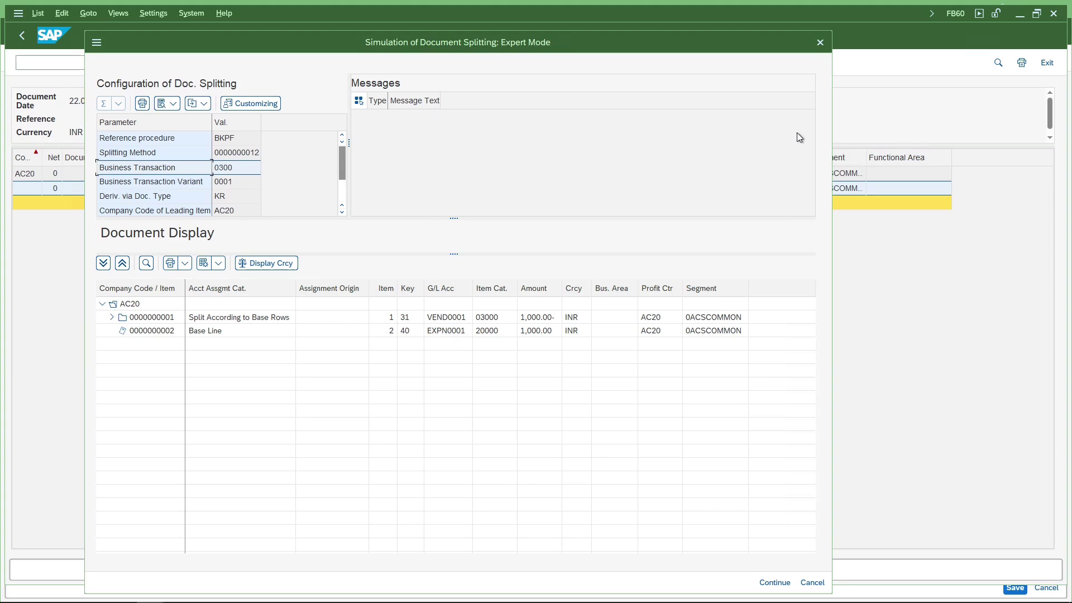
Return to the expert mode window, examine the leading company code, zero balance method and ledger parameters, and close the splitting simulation.
{"action": "left_click", "coordinate": [204, 199]}
{"action": "scroll", "coordinate": [186, 204], "scroll_direction": "down", "scroll_amount": 1}
{"action": "left_click", "coordinate": [184, 172]}
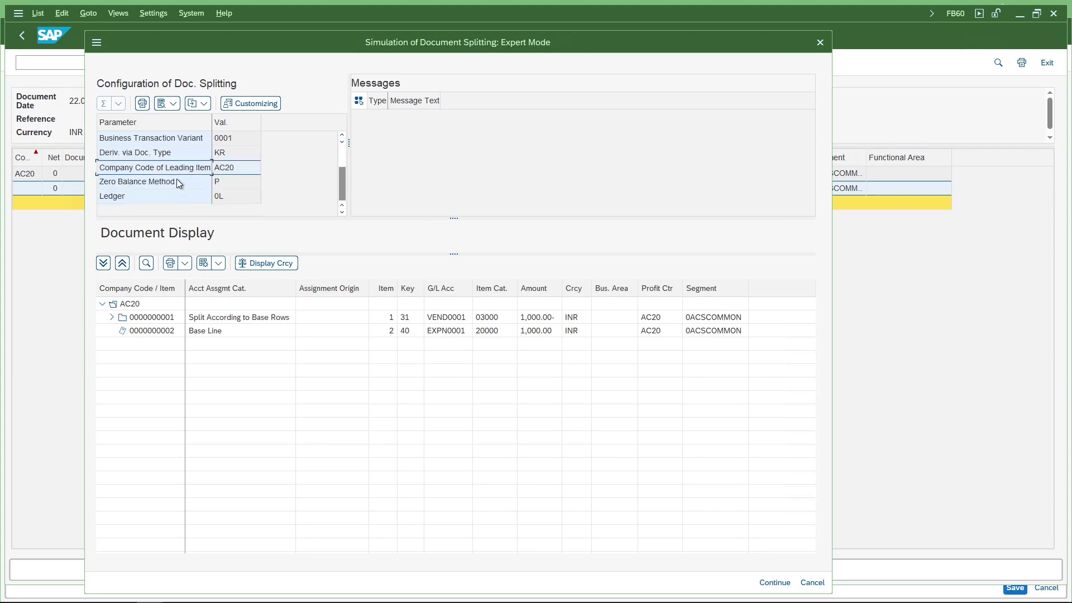
{"action": "left_click", "coordinate": [174, 184]}
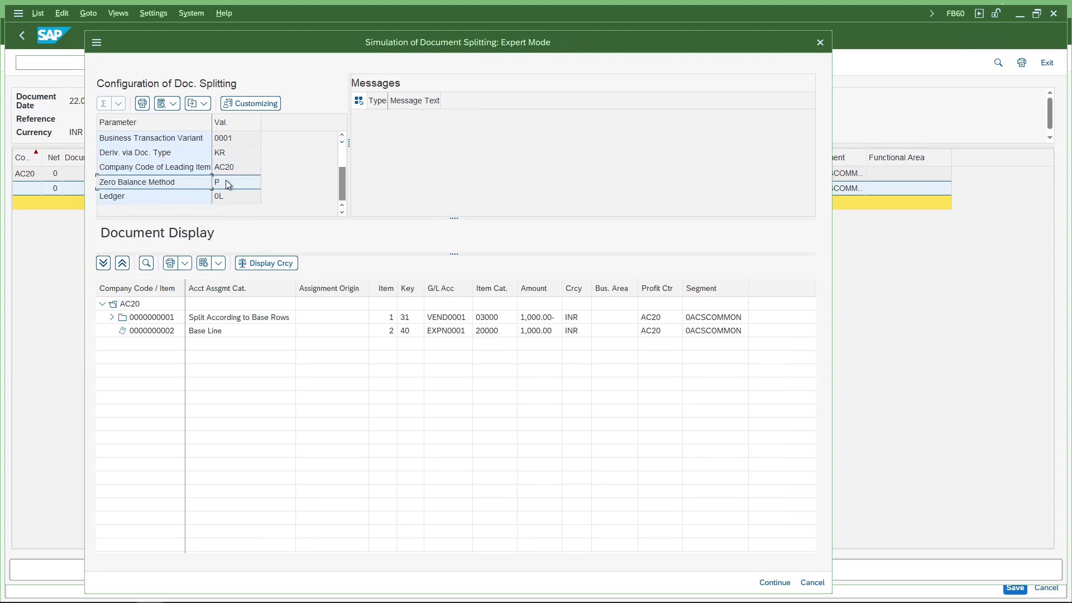
{"action": "left_click", "coordinate": [183, 197]}
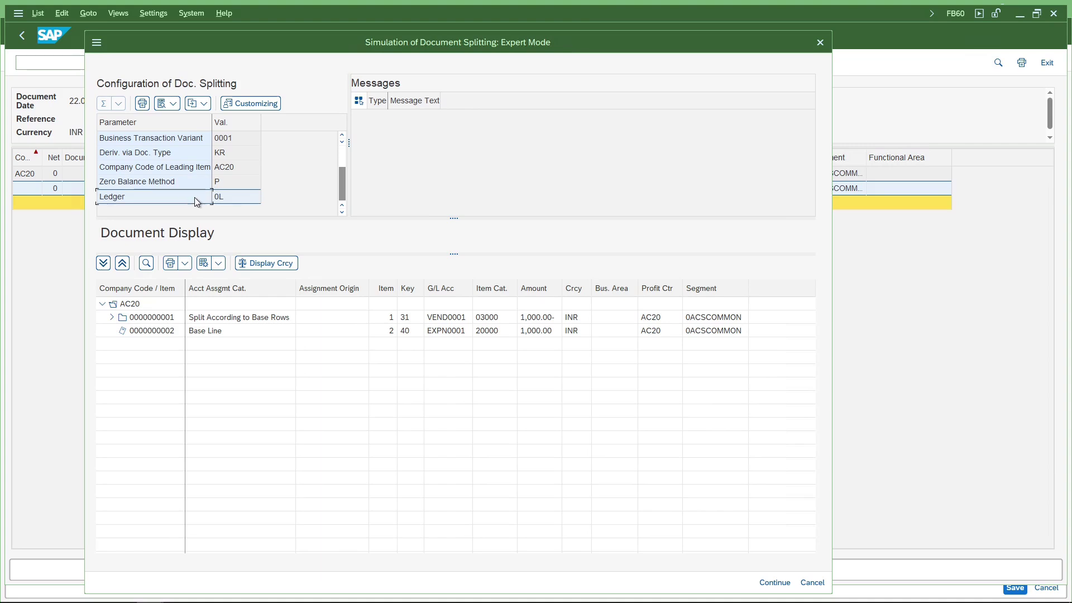
{"action": "left_click", "coordinate": [242, 183]}
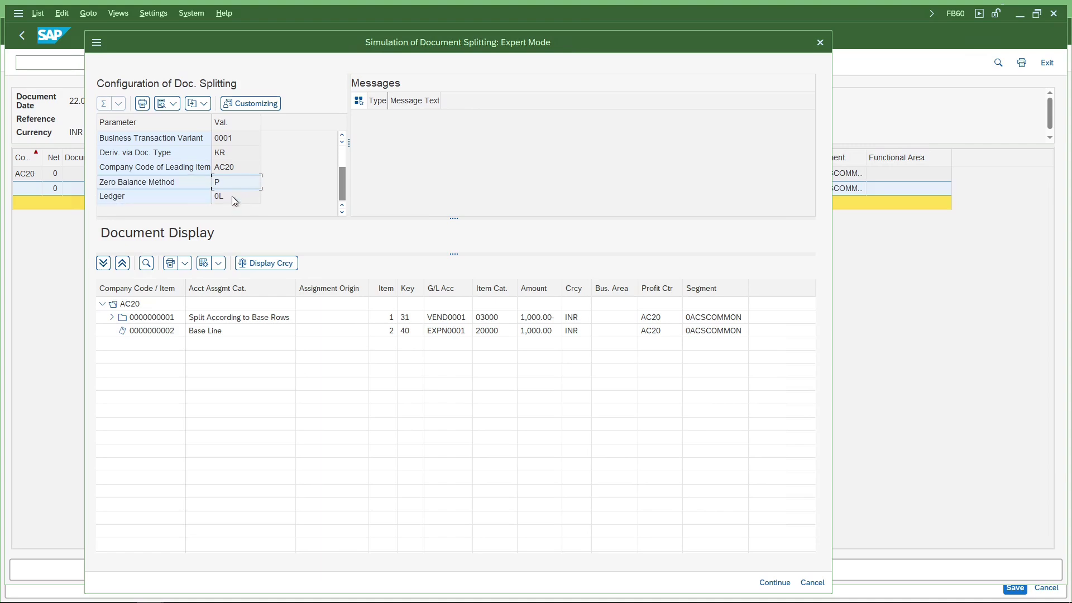
{"action": "left_click", "coordinate": [190, 303]}
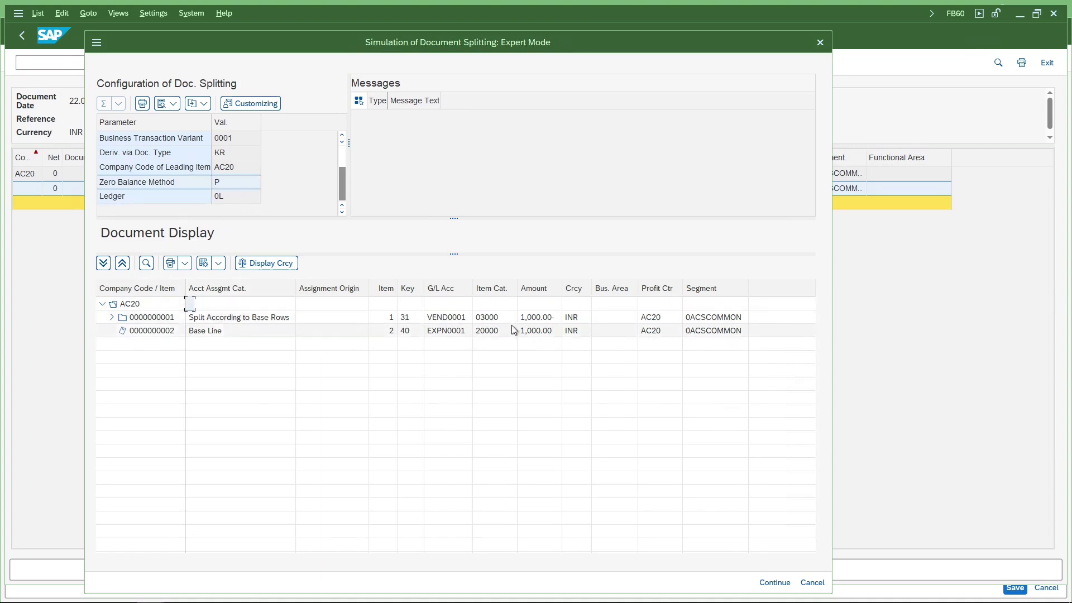
{"action": "left_click", "coordinate": [773, 582]}
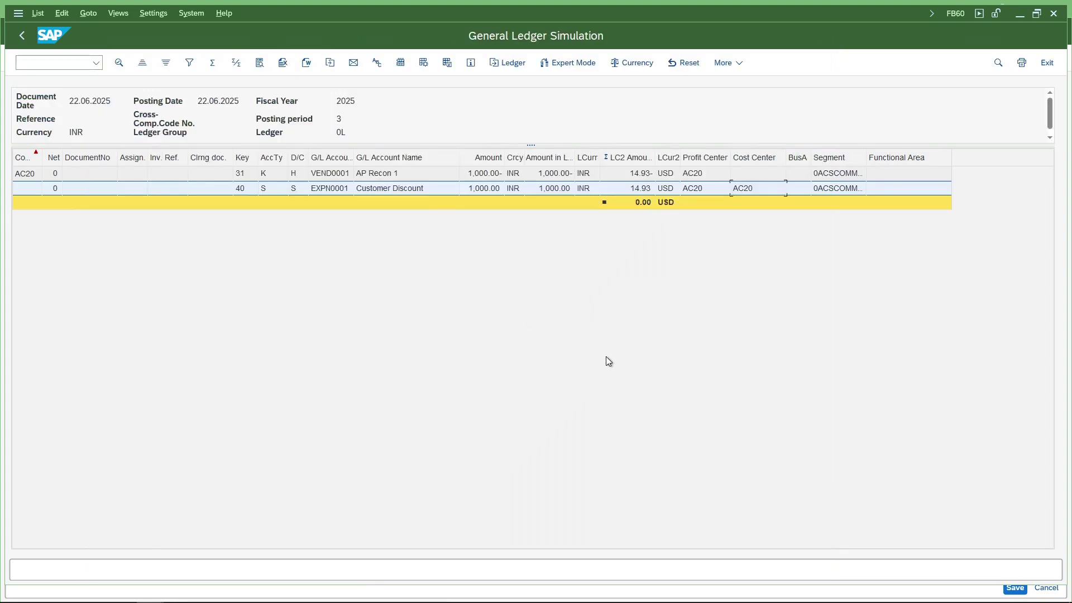
Return to the vendor invoice entry and set the EXPN0001 line item's amount to 500.
{"action": "key", "text": "F3"}
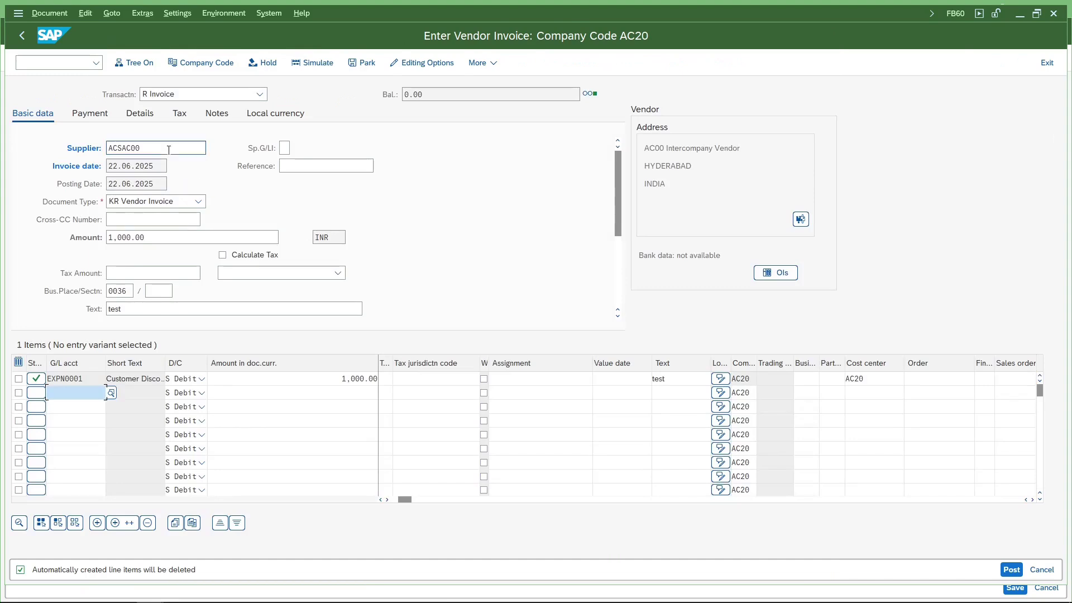
{"action": "left_click", "coordinate": [329, 381]}
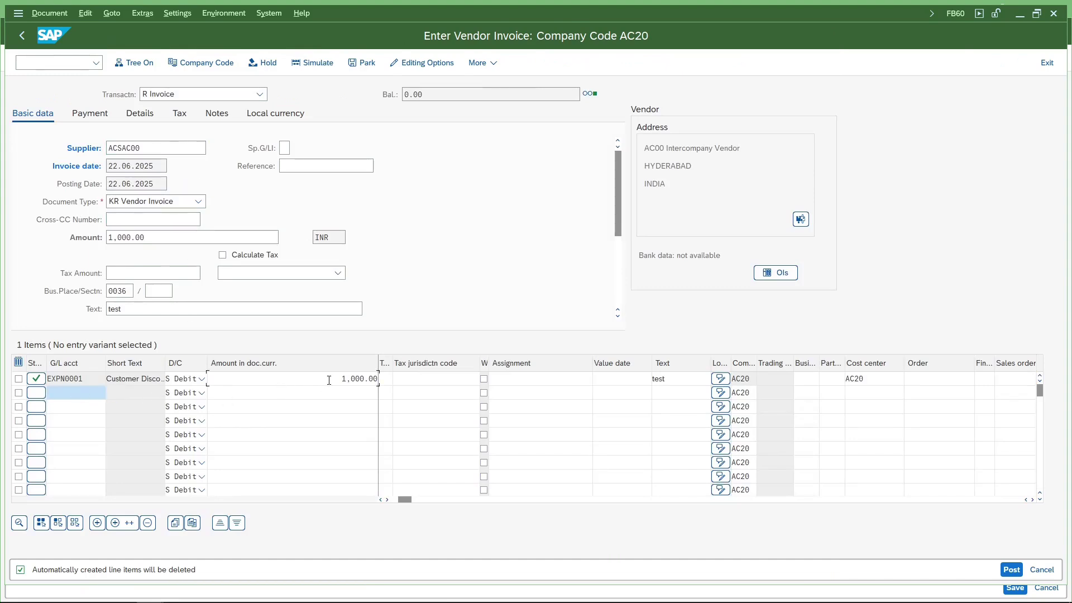
{"action": "left_click_drag", "start_coordinate": [328, 380], "coordinate": [419, 379]}
{"action": "type", "text": "500"}
{"action": "key", "text": "Return"}
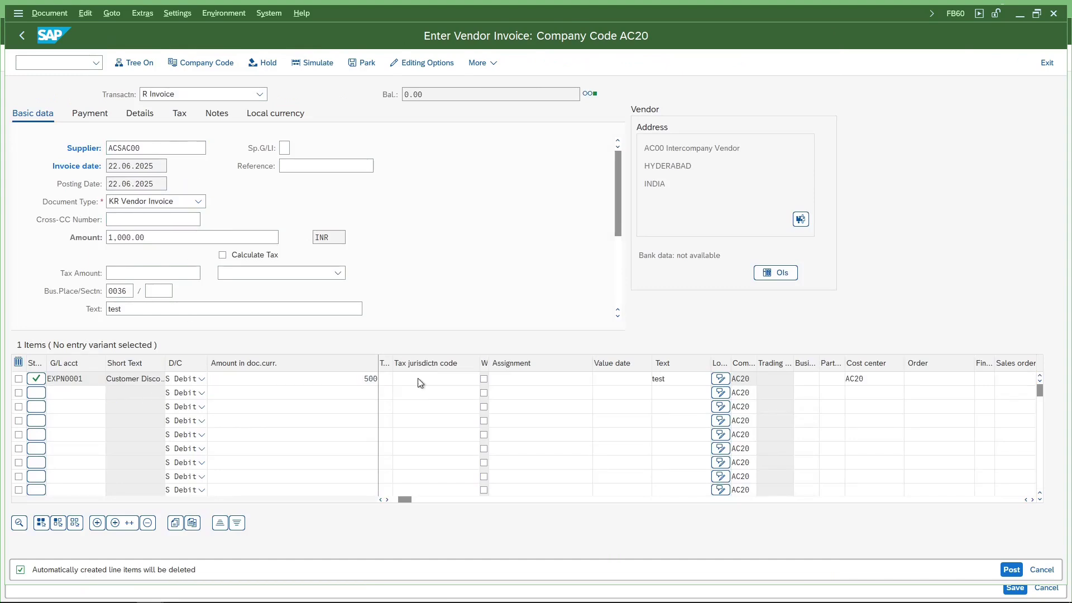
Add a second line item for G/L account EXPN0003 with an amount of 500 and cost center COMMON.
{"action": "left_click", "coordinate": [61, 394]}
{"action": "type", "text": "expn0002"}
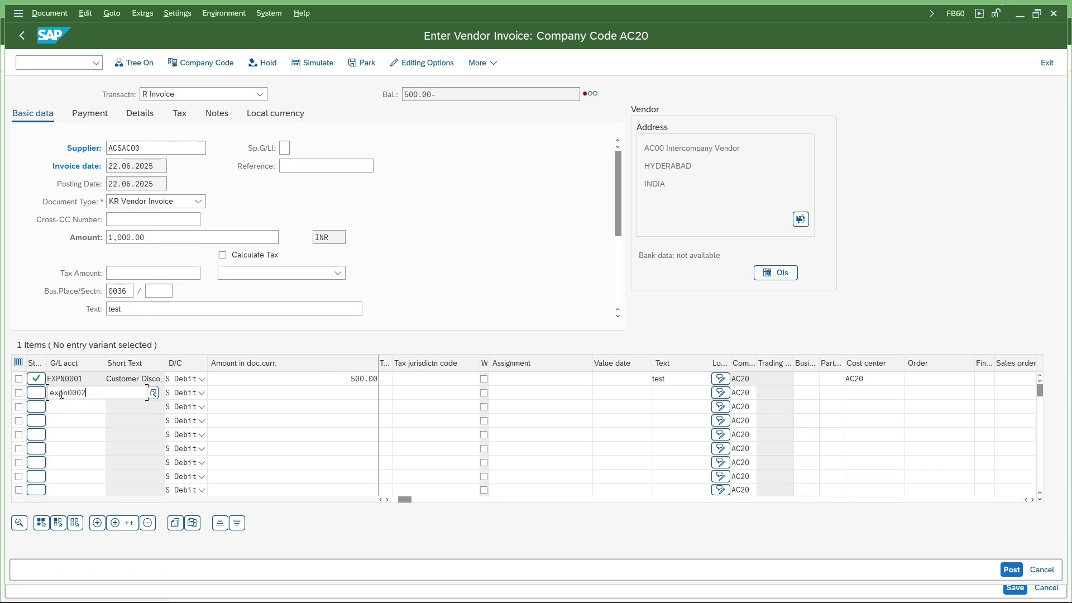
{"action": "key", "text": "Tab"}
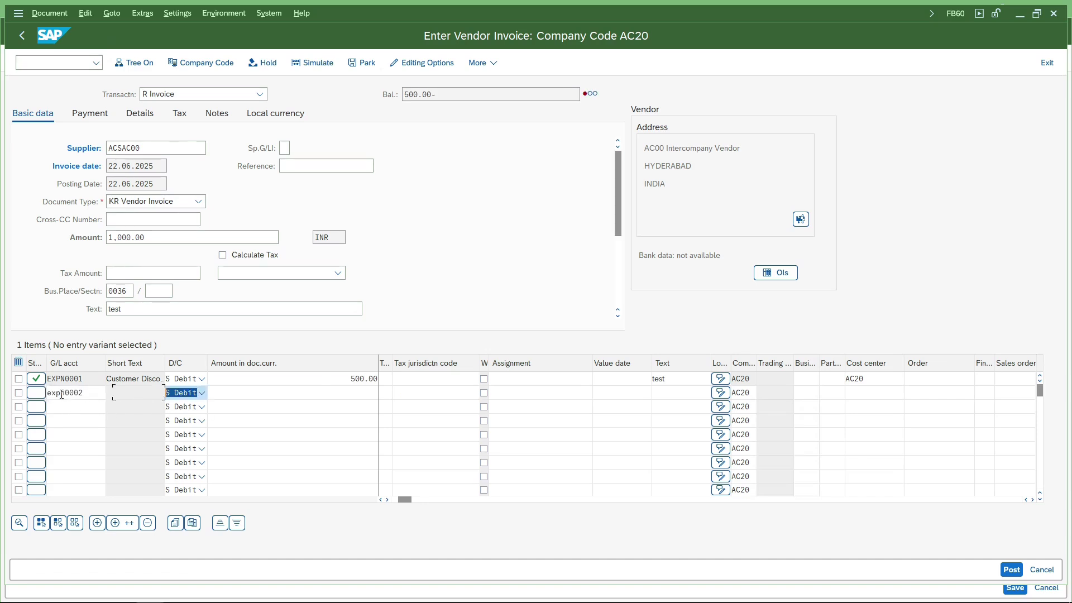
{"action": "double_click", "coordinate": [62, 393]}
{"action": "type", "text": "expn0003"}
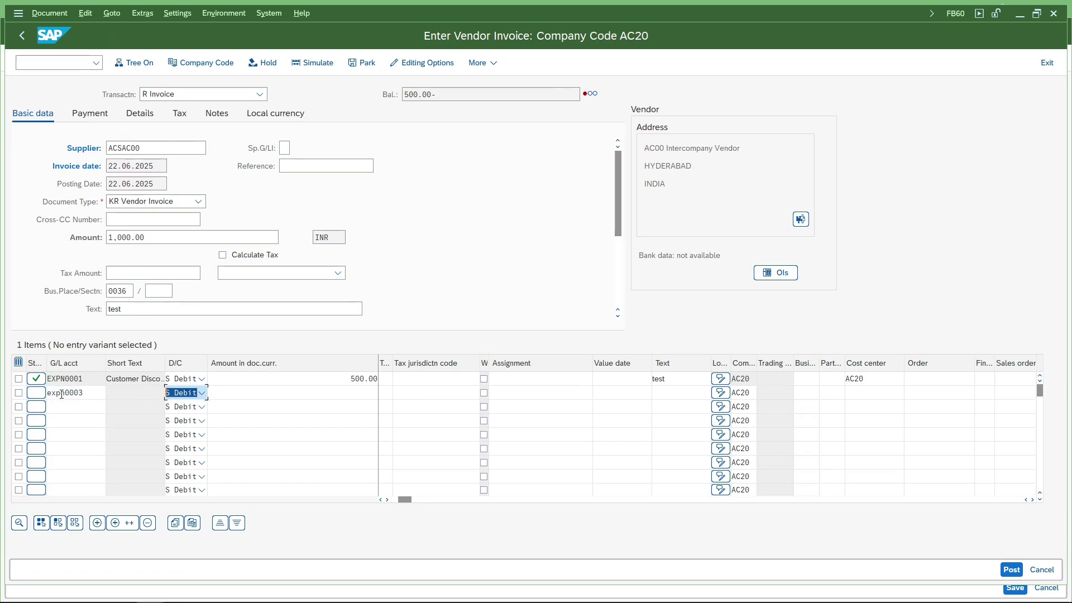
{"action": "key", "text": "Tab"}
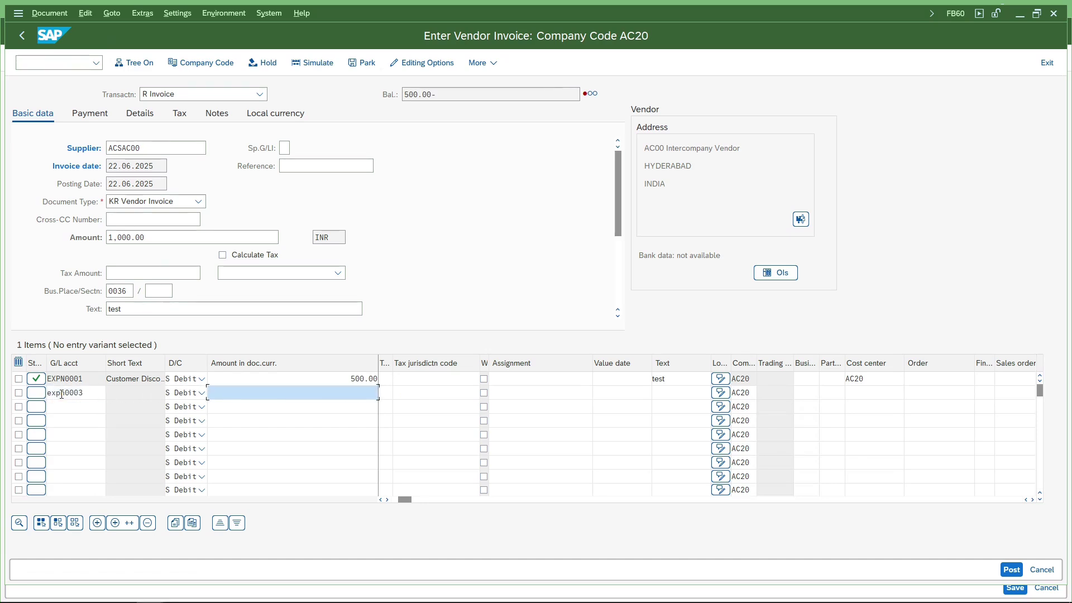
{"action": "type", "text": "500"}
{"action": "key", "text": "Return"}
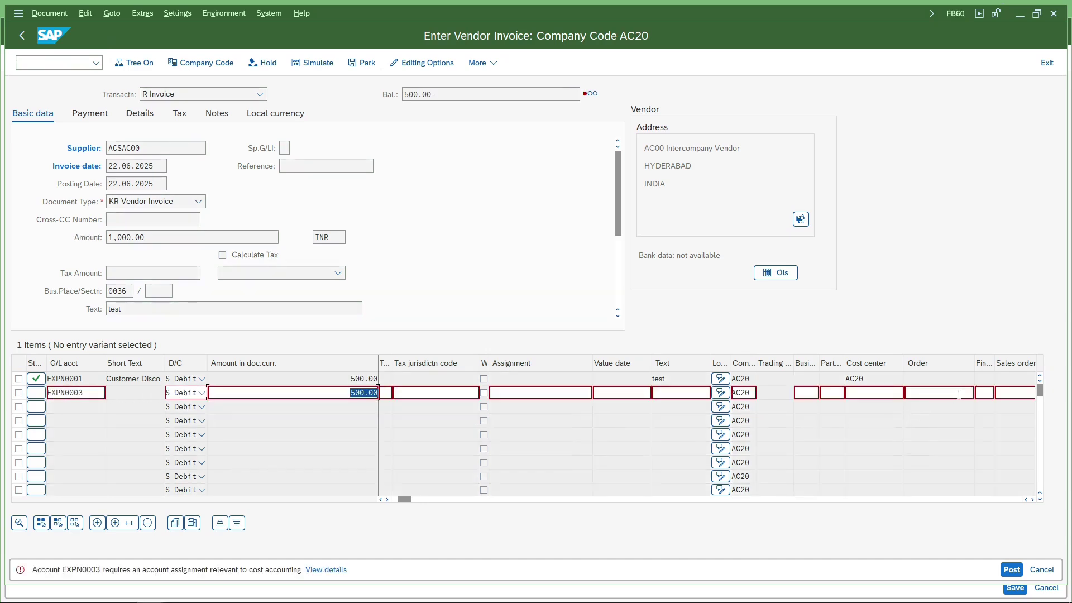
{"action": "left_click", "coordinate": [882, 394]}
{"action": "type", "text": "COMMON"}
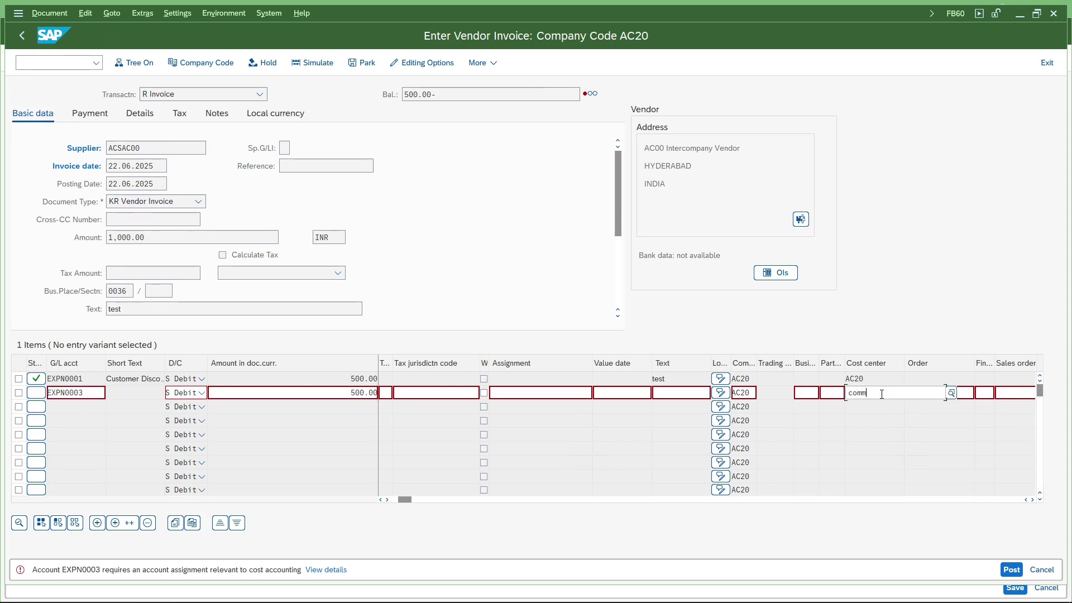
{"action": "key", "text": "Return"}
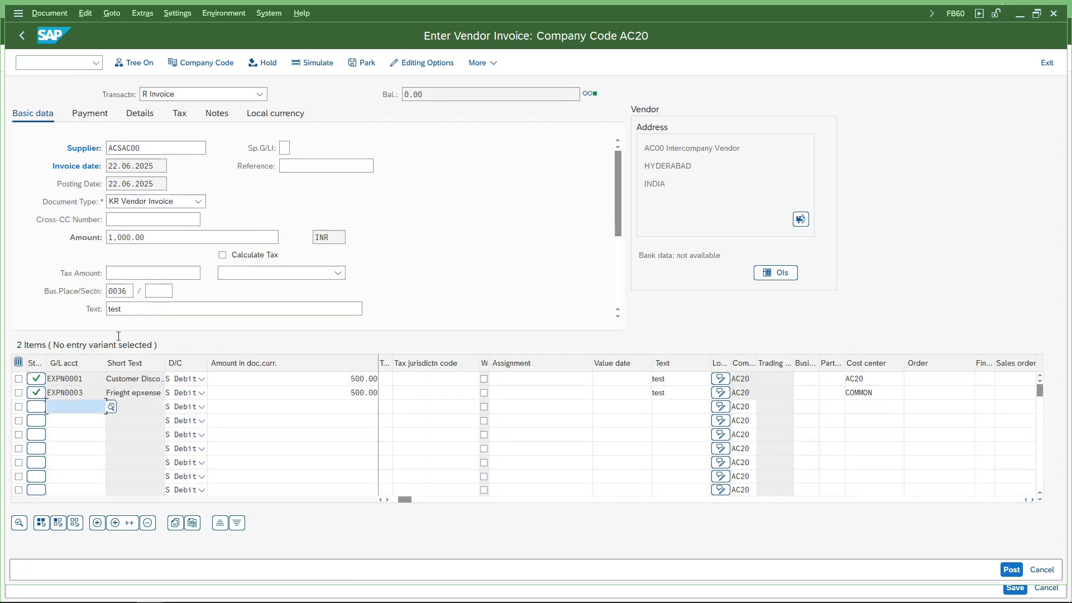
Simulate the vendor invoice in the general ledger and enlarge the simulation window to full screen.
{"action": "left_click", "coordinate": [60, 19]}
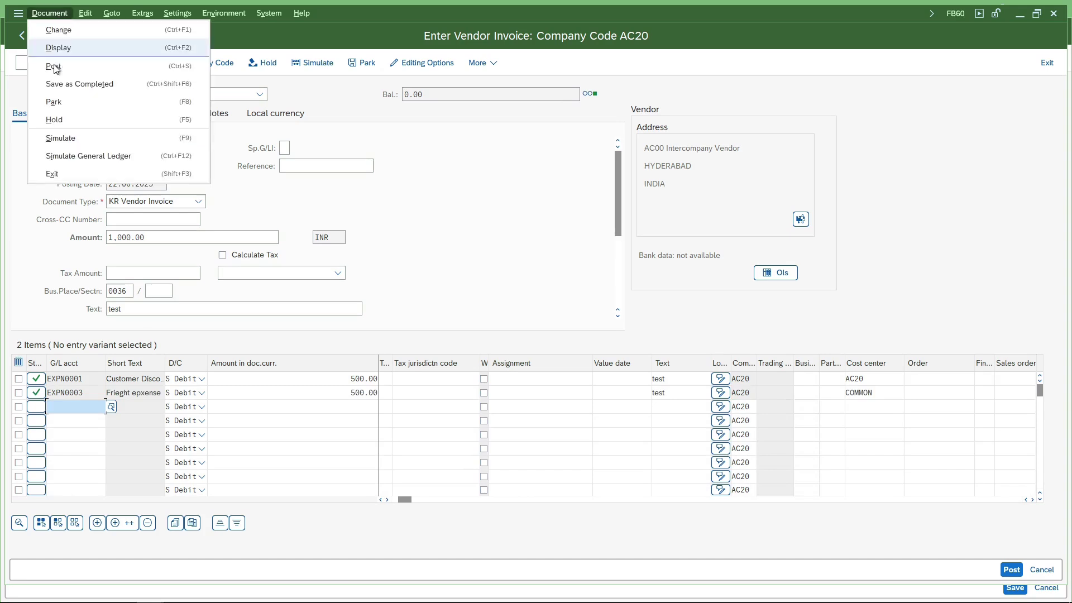
{"action": "left_click", "coordinate": [72, 157]}
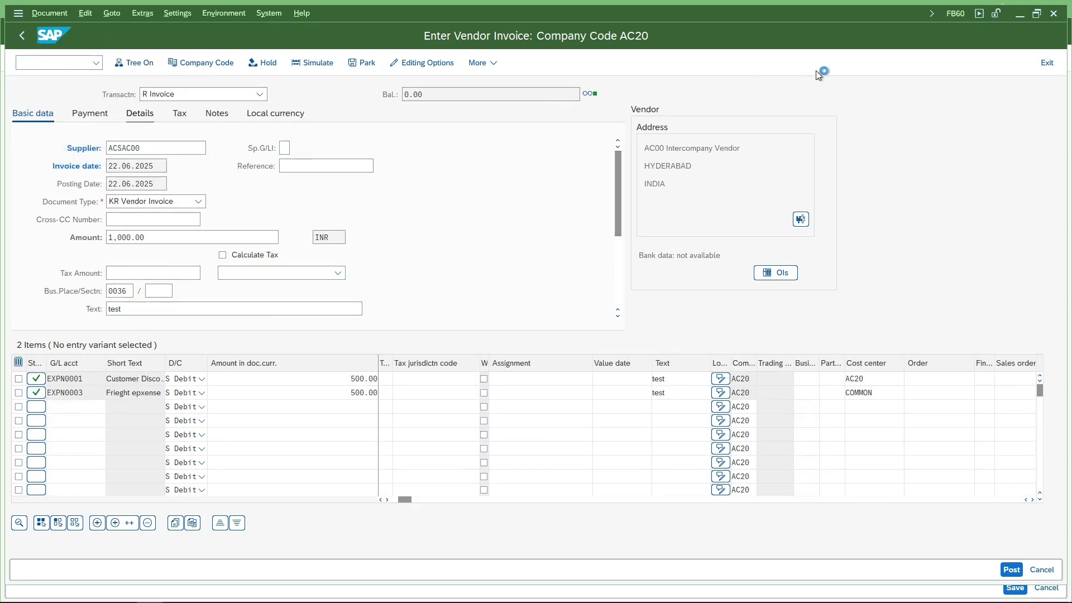
{"action": "left_click", "coordinate": [1036, 13]}
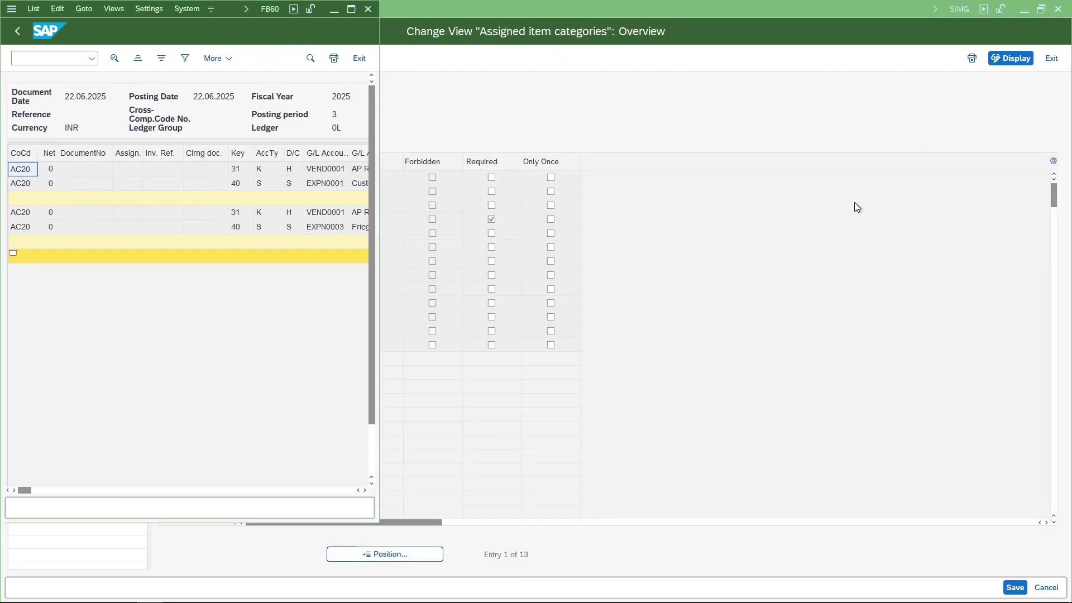
{"action": "left_click", "coordinate": [349, 10]}
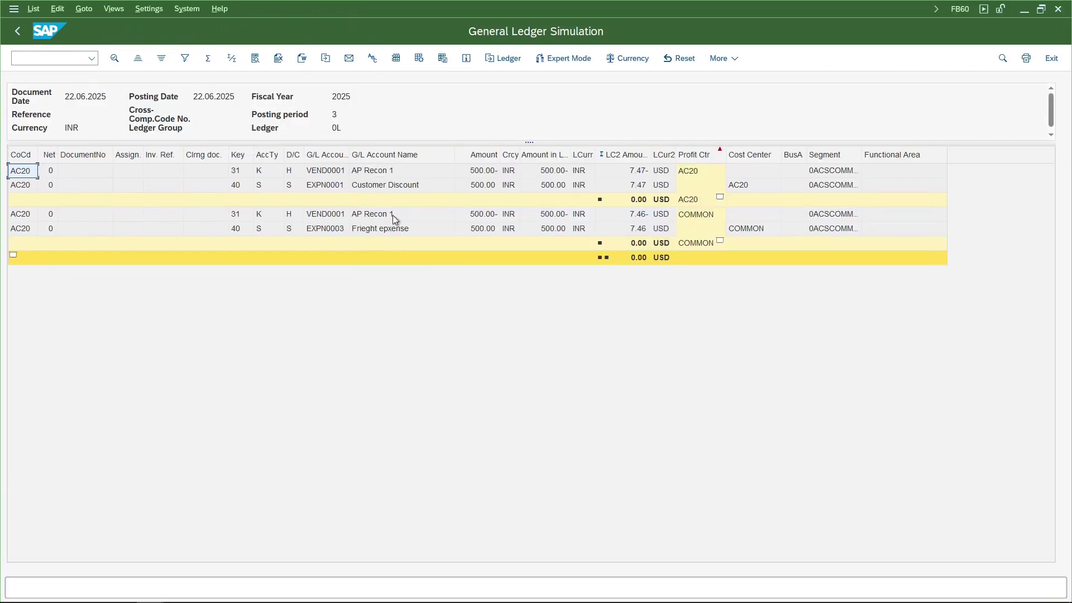
Sort the simulated line items by G/L account in ascending order.
{"action": "left_click", "coordinate": [385, 173]}
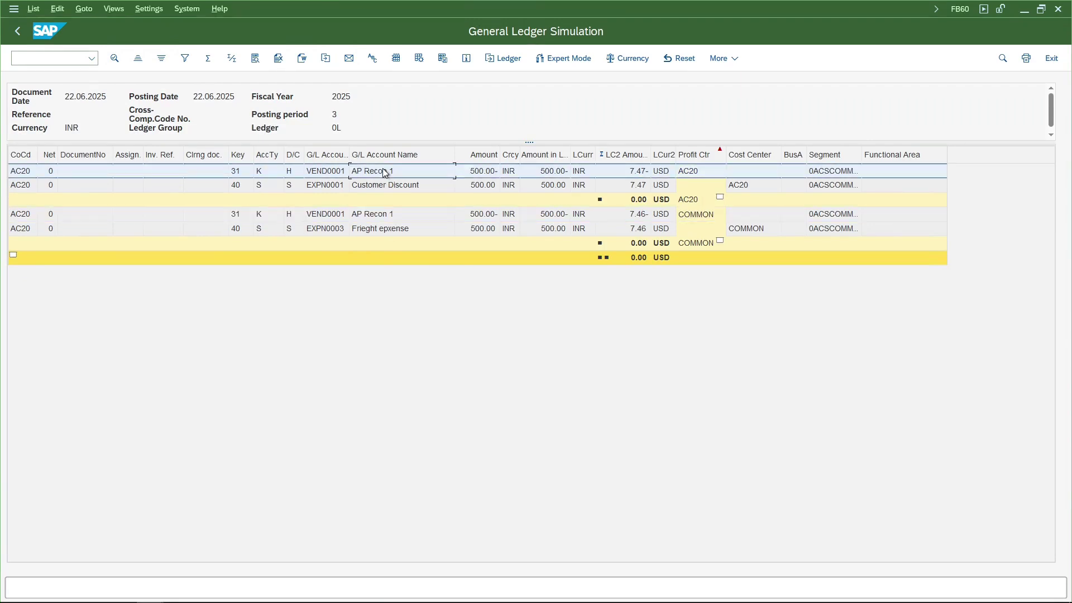
{"action": "left_click", "coordinate": [333, 155]}
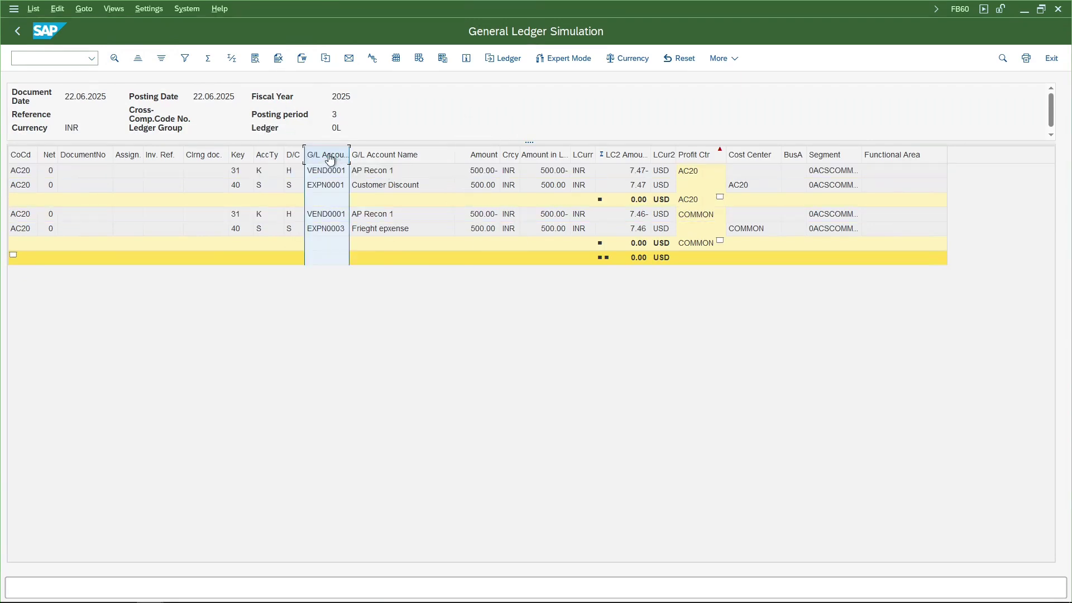
{"action": "left_click", "coordinate": [138, 60]}
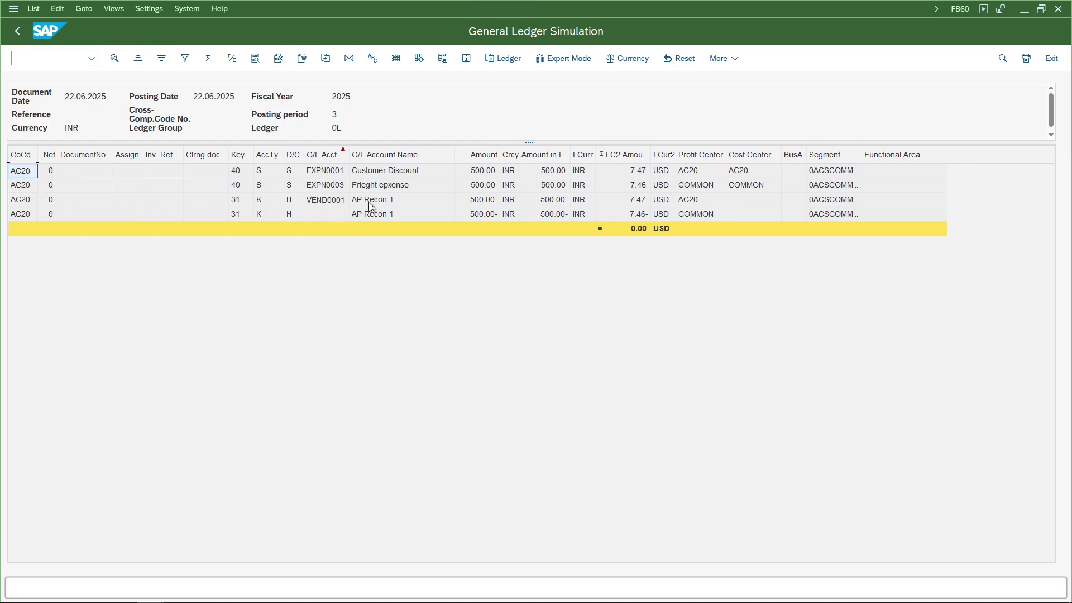
Examine the cost centers and profit centers of the two expense lines and widen the Segment column to show its full values.
{"action": "left_click", "coordinate": [379, 175]}
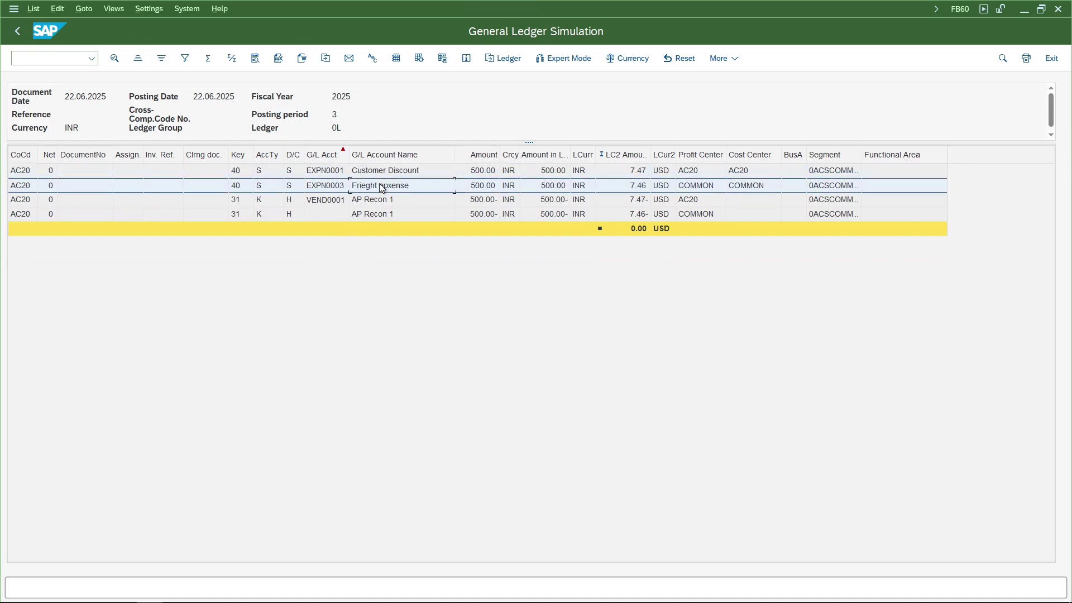
{"action": "left_click", "coordinate": [329, 177]}
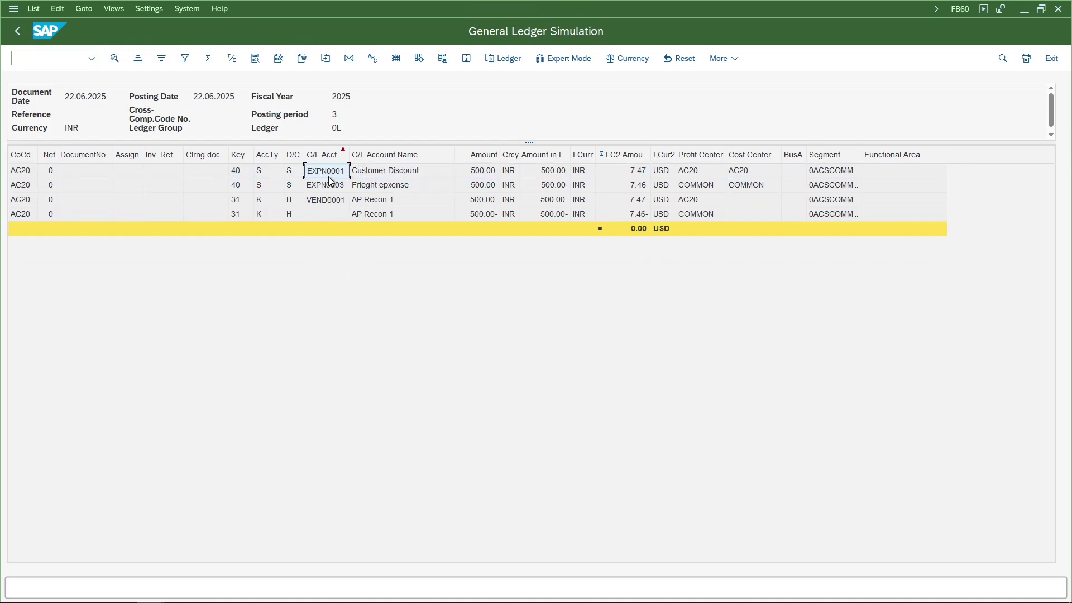
{"action": "left_click", "coordinate": [751, 186]}
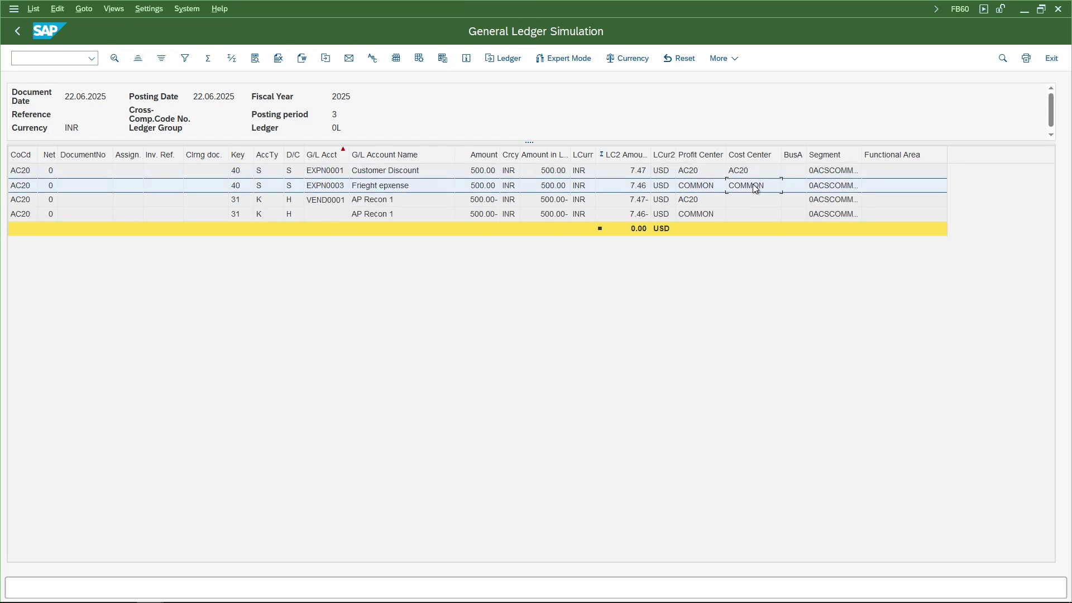
{"action": "left_click", "coordinate": [688, 190]}
{"action": "left_click_drag", "start_coordinate": [861, 156], "coordinate": [902, 156]}
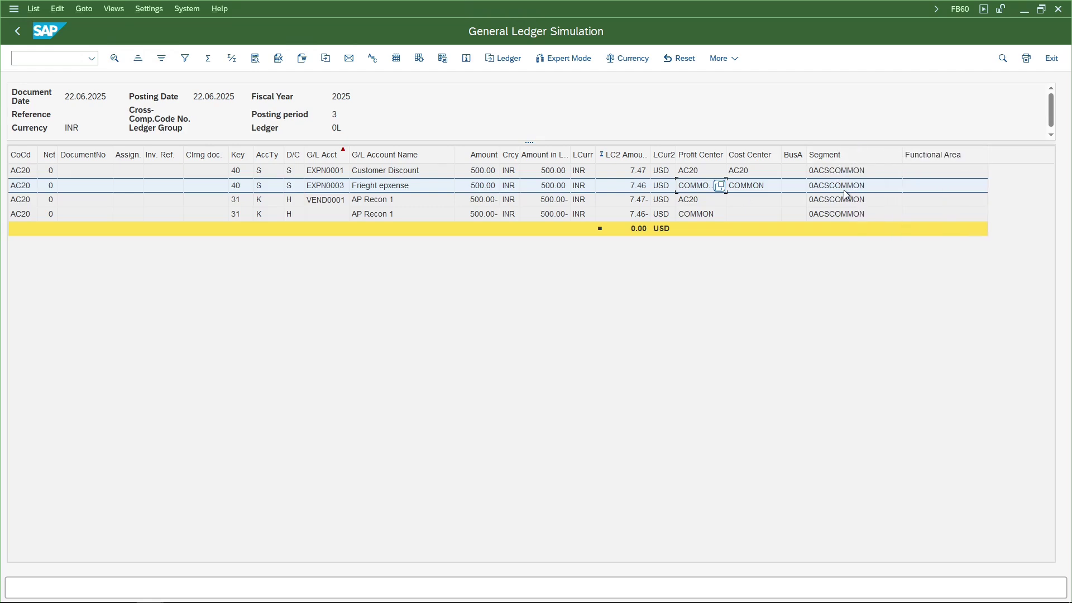
Compare the amounts and profit centers of the two split AP Recon 1 vendor lines.
{"action": "left_click", "coordinate": [400, 201]}
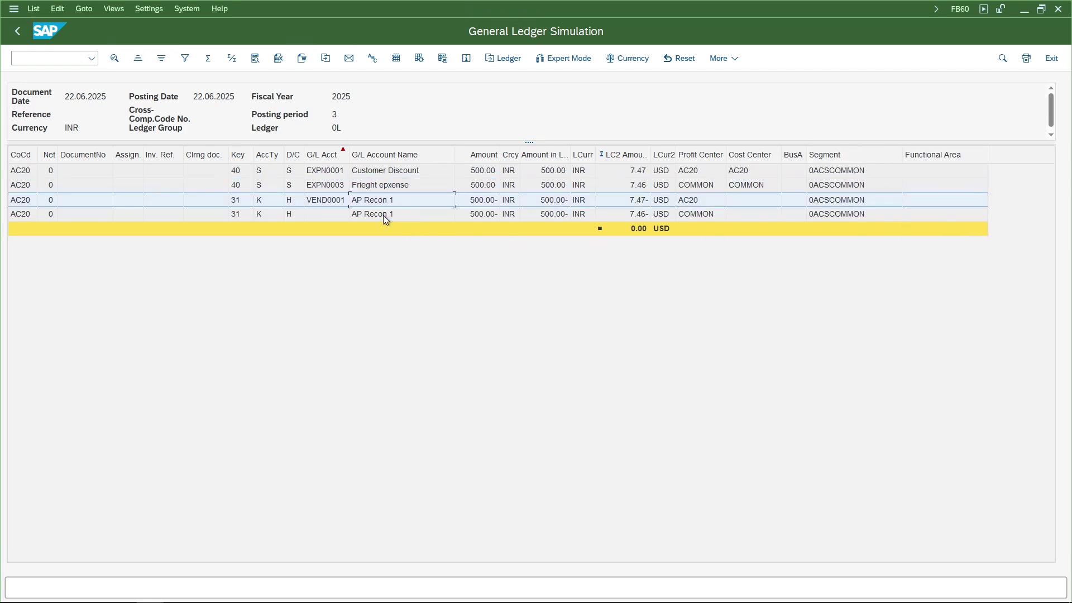
{"action": "left_click", "coordinate": [384, 214]}
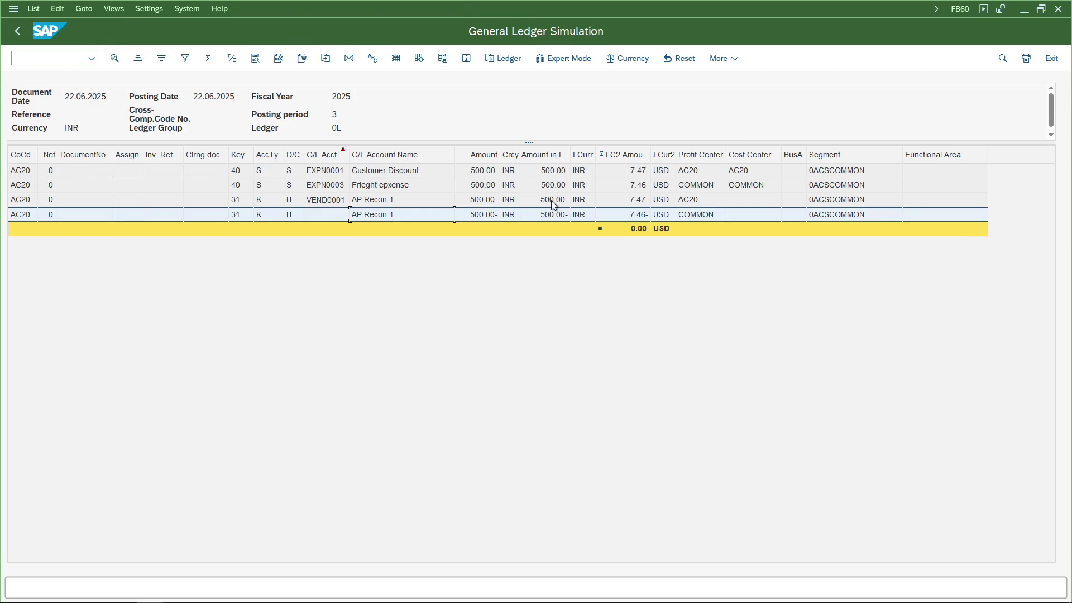
{"action": "left_click", "coordinate": [555, 220]}
{"action": "left_click", "coordinate": [699, 215]}
Subtotal the simulated line items by profit center.
{"action": "left_click", "coordinate": [704, 162]}
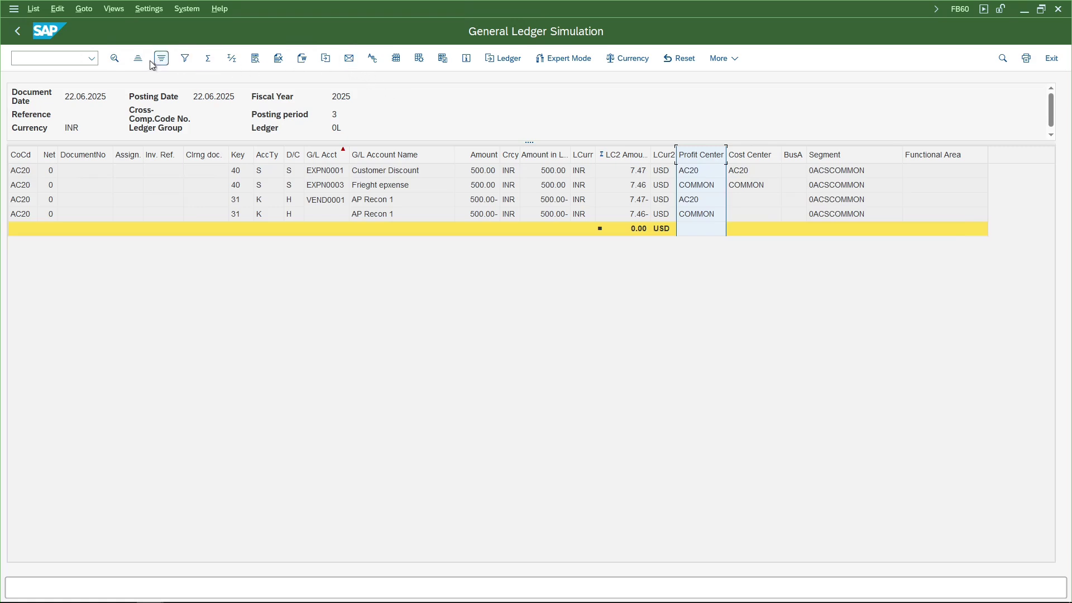
{"action": "left_click", "coordinate": [211, 61]}
{"action": "left_click", "coordinate": [234, 63]}
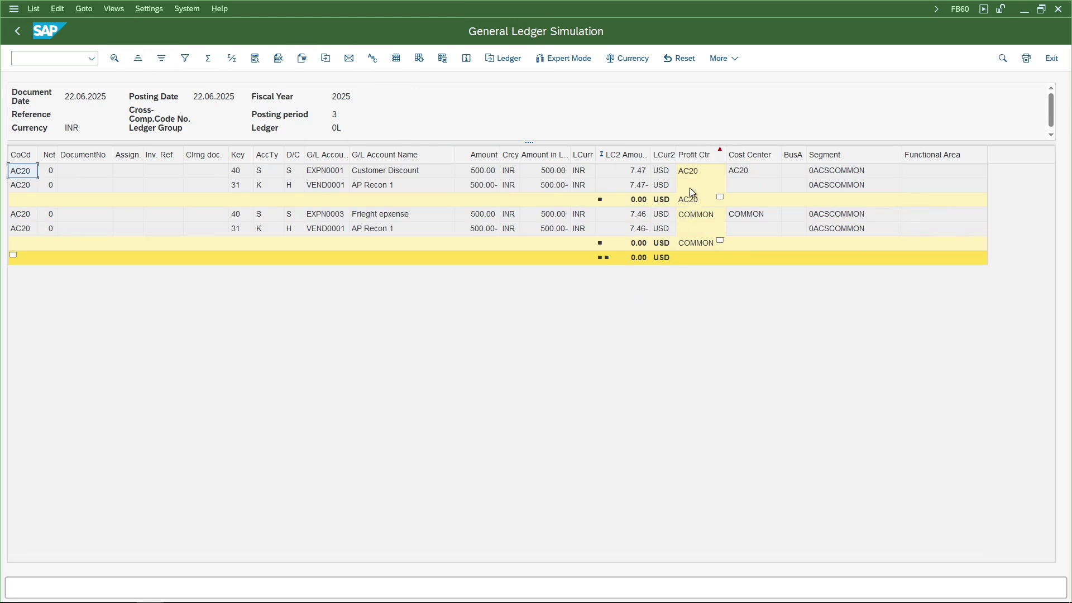
Check the subtotal of each profit center and compare the vendor line amounts with the matching expense amounts.
{"action": "left_click", "coordinate": [634, 205]}
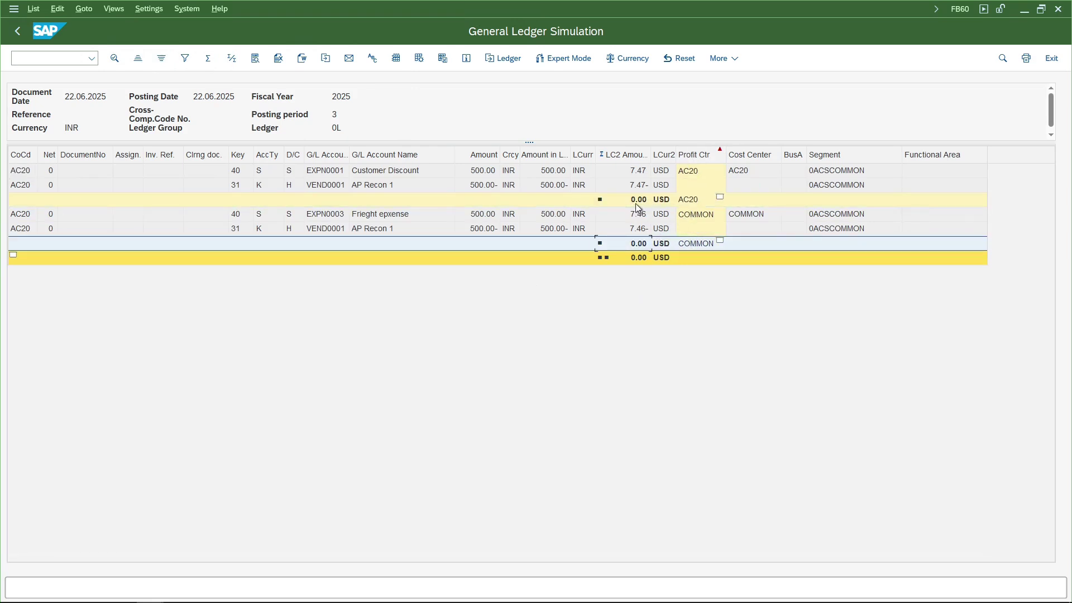
{"action": "left_click", "coordinate": [640, 244]}
{"action": "left_click", "coordinate": [698, 185]}
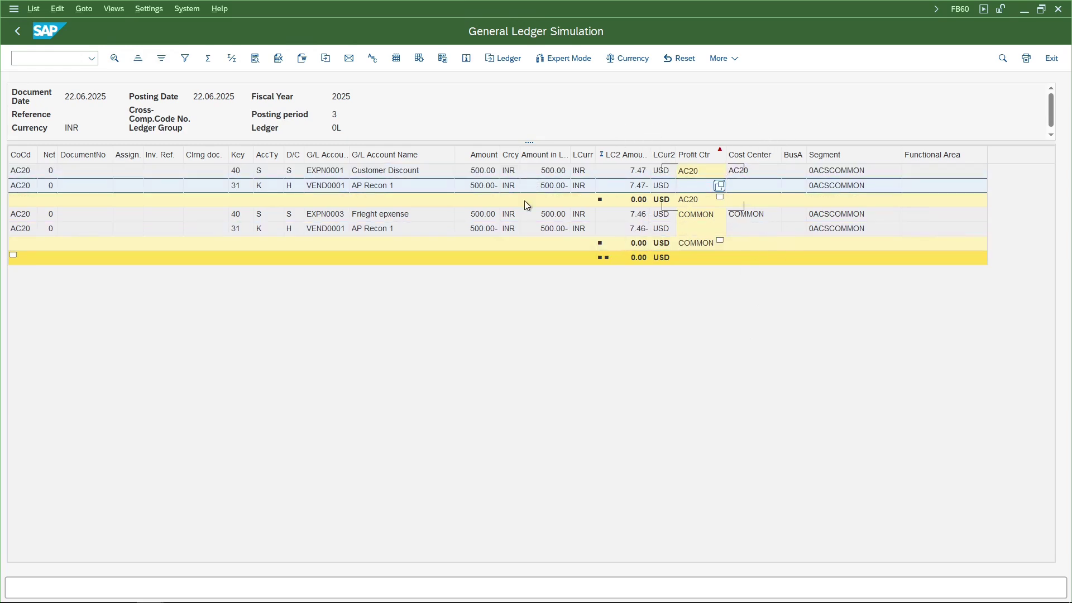
{"action": "left_click", "coordinate": [524, 218]}
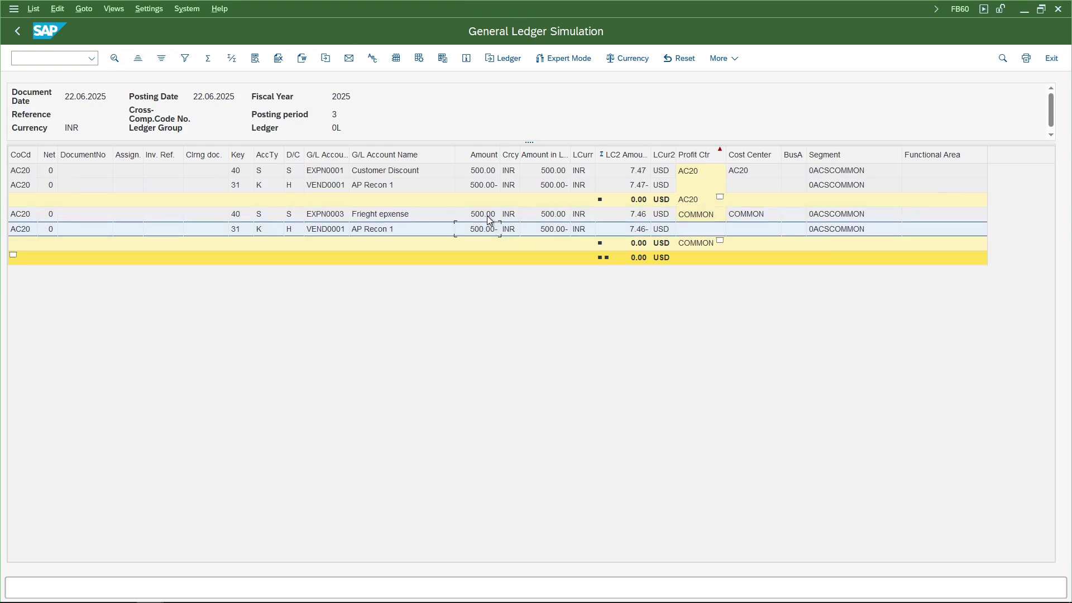
{"action": "left_click", "coordinate": [489, 218]}
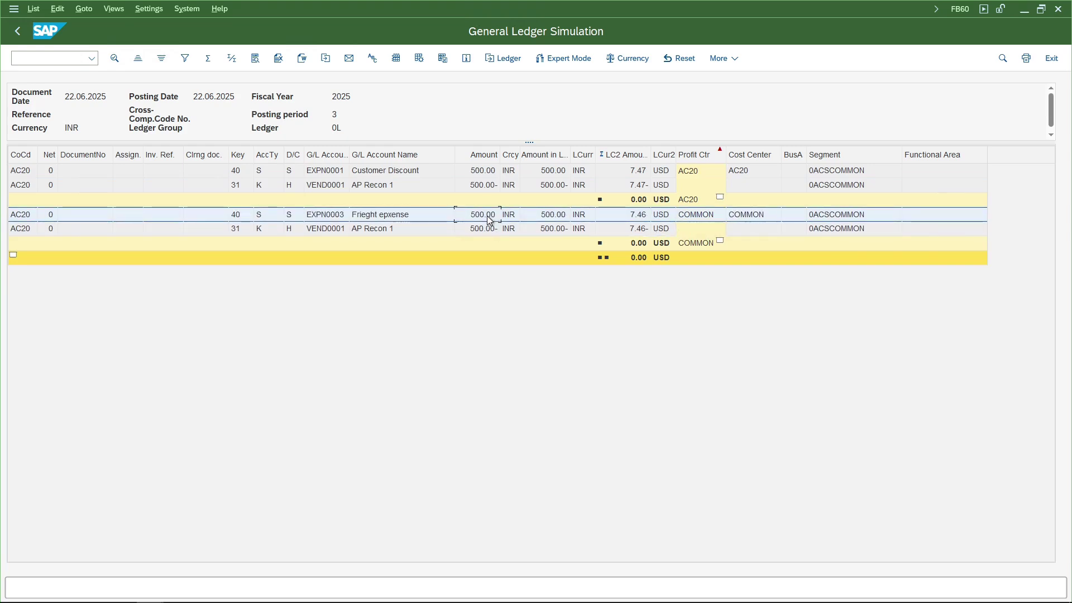
Return to the invoice entry and set the EXPN0001 line's amount to 400 and the EXPN0003 line's amount to 600.
{"action": "key", "text": "F3"}
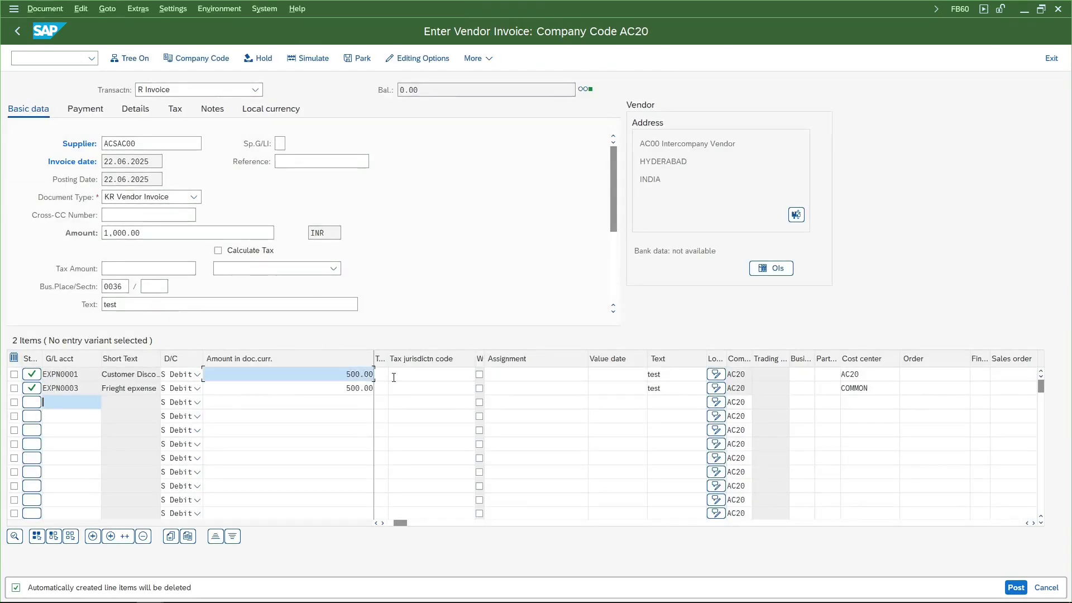
{"action": "type", "text": "400"}
{"action": "key", "text": "Tab"}
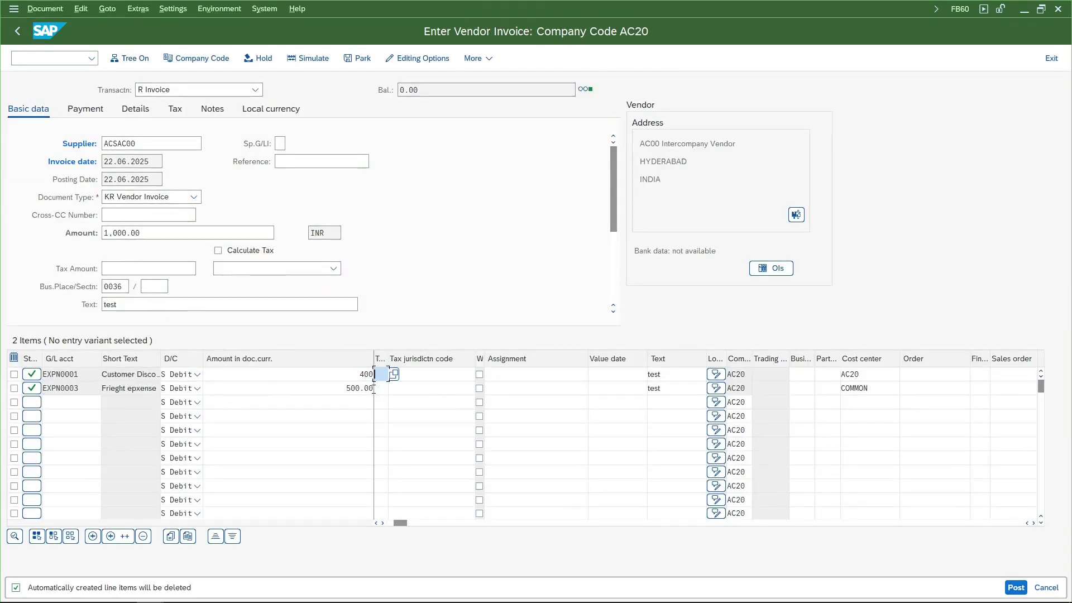
{"action": "double_click", "coordinate": [374, 388]}
{"action": "type", "text": "600"}
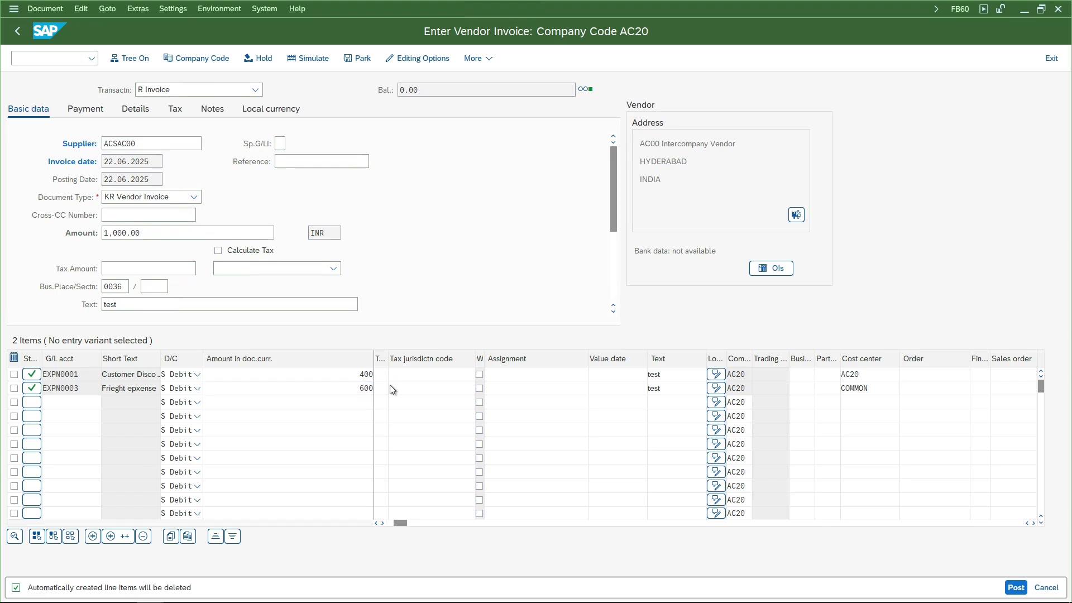
{"action": "key", "text": "Return"}
Simulate the general ledger again and check how the vendor amount is split between profit centers AC20 and COMMON.
{"action": "left_click", "coordinate": [39, 9]}
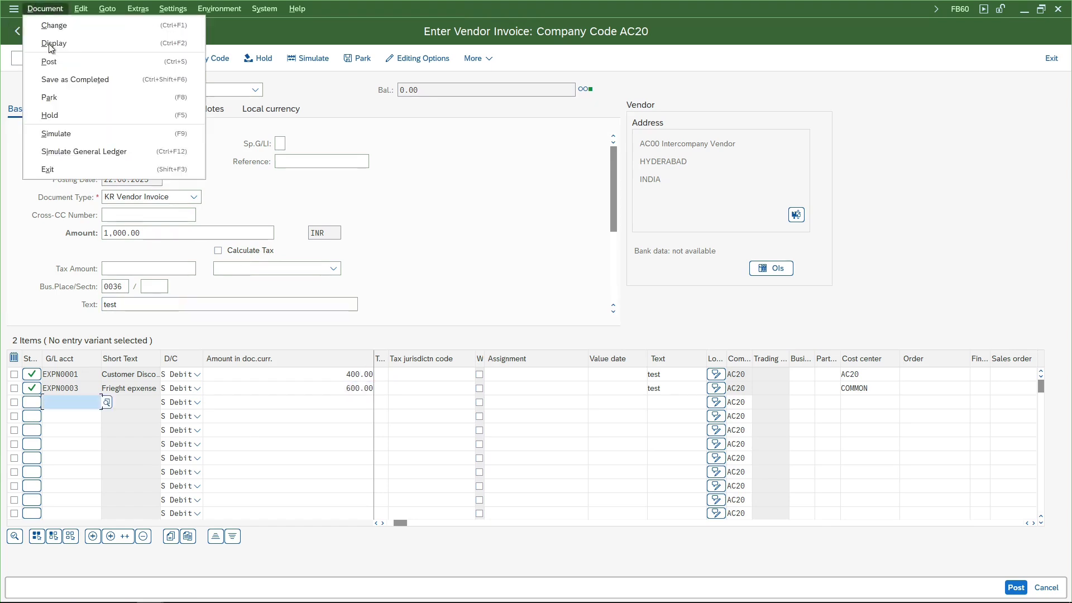
{"action": "left_click", "coordinate": [83, 154]}
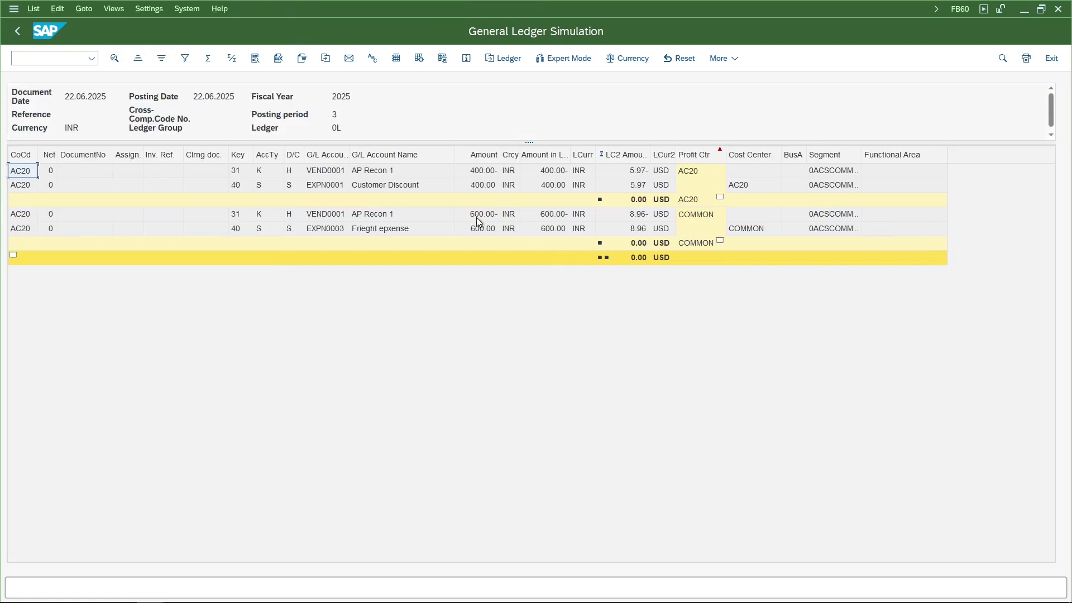
{"action": "left_click", "coordinate": [409, 171]}
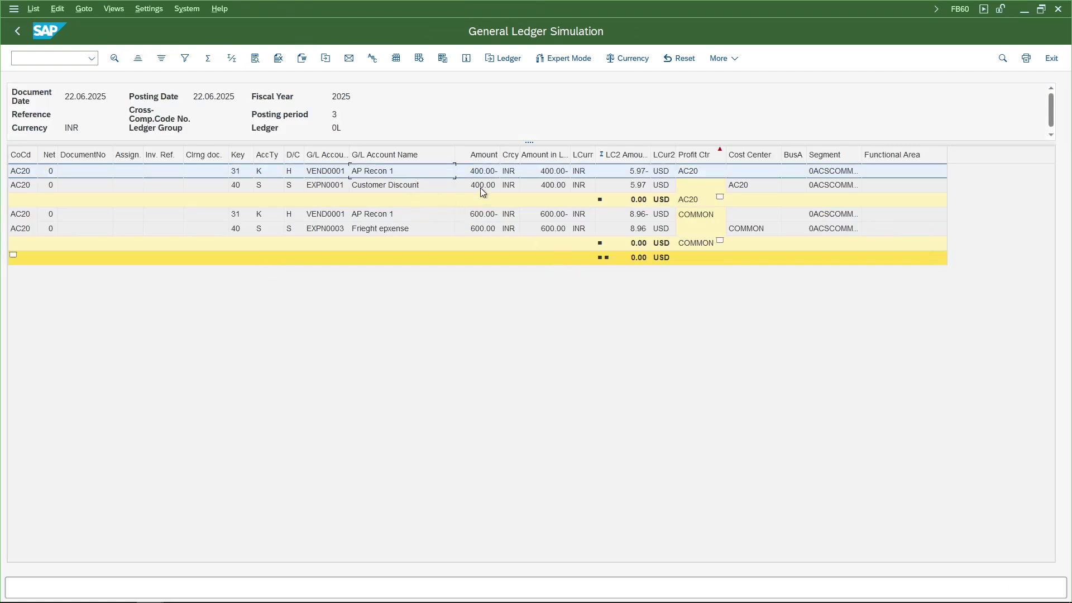
{"action": "left_click", "coordinate": [489, 172]}
{"action": "left_click", "coordinate": [421, 215]}
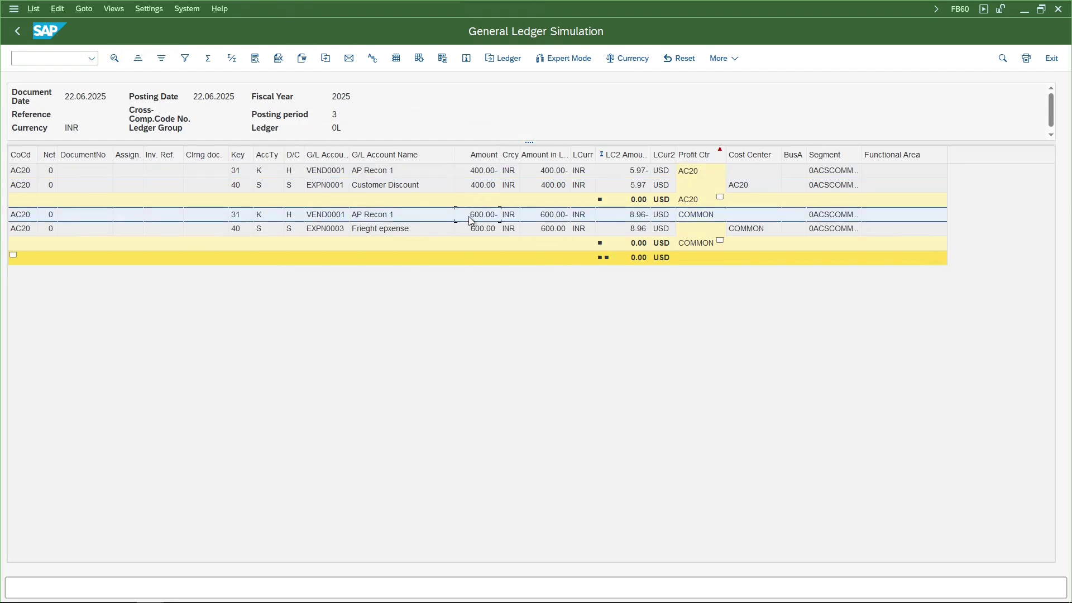
Return to the invoice entry and post the vendor invoice.
{"action": "key", "text": "F3"}
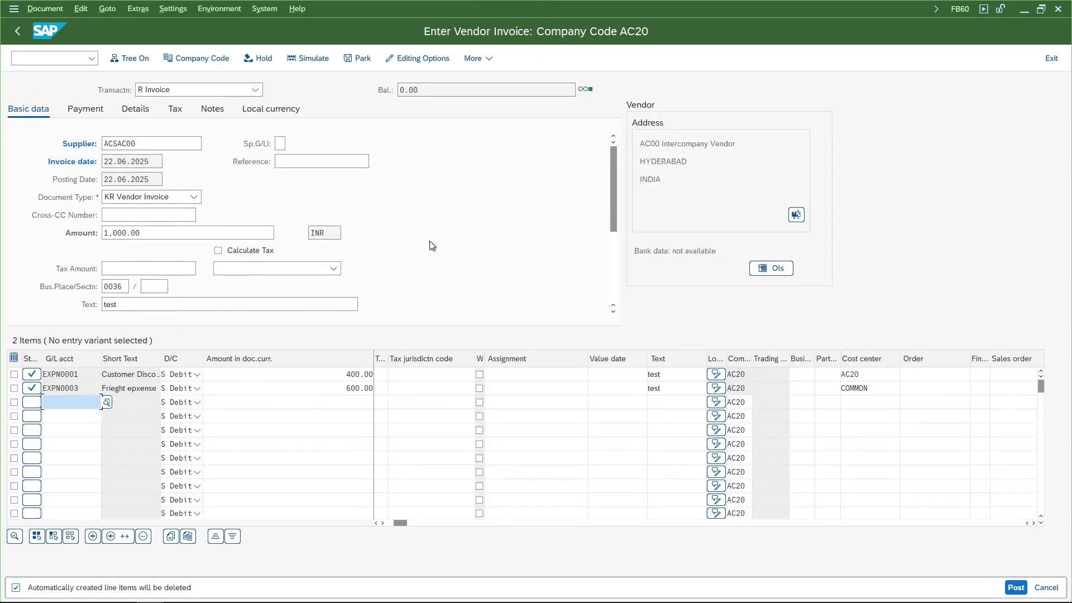
{"action": "key", "text": "ctrl+s"}
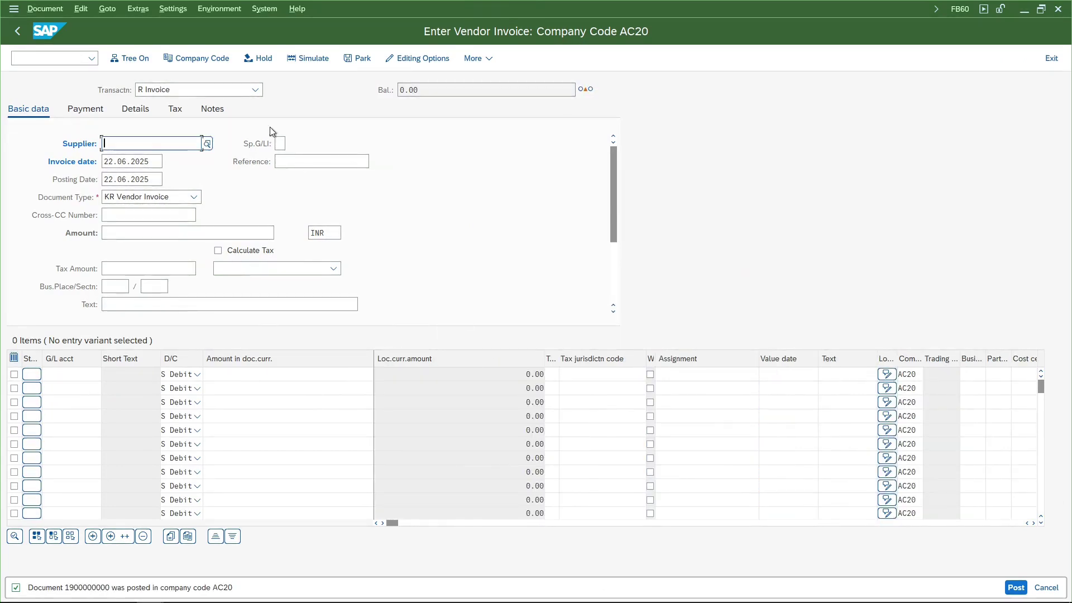
Display the posted vendor invoice and examine it in the data entry view and the general ledger view.
{"action": "left_click", "coordinate": [56, 9]}
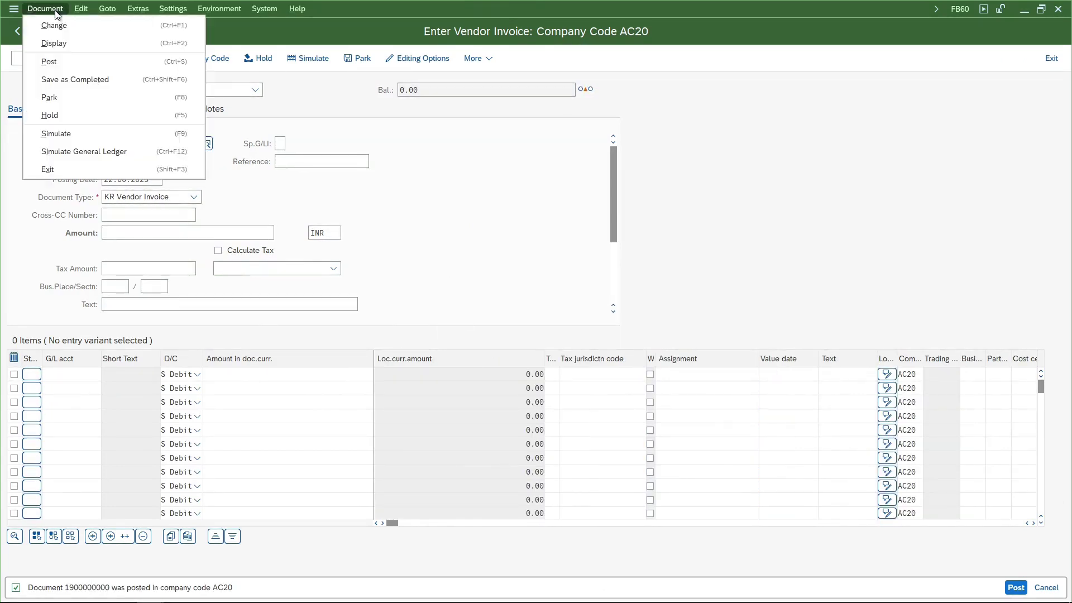
{"action": "left_click", "coordinate": [64, 39]}
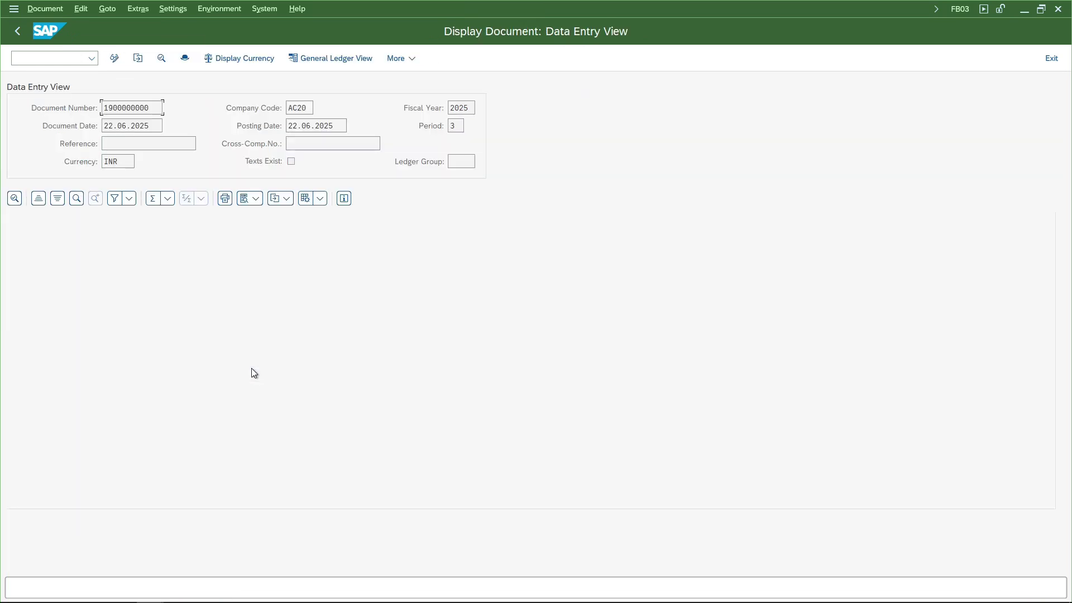
{"action": "left_click", "coordinate": [340, 257]}
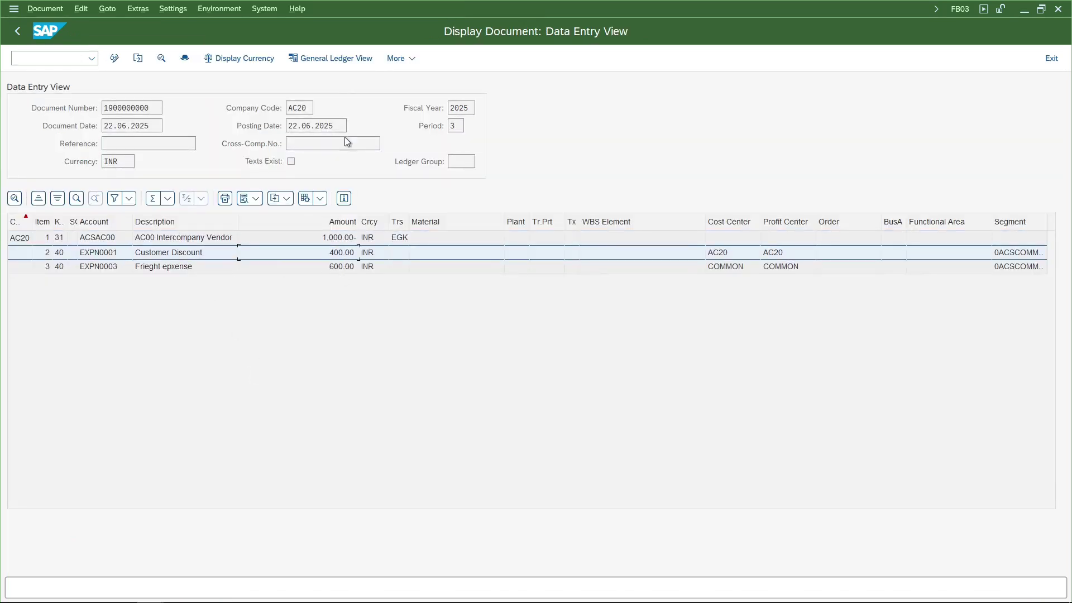
{"action": "left_click", "coordinate": [314, 57]}
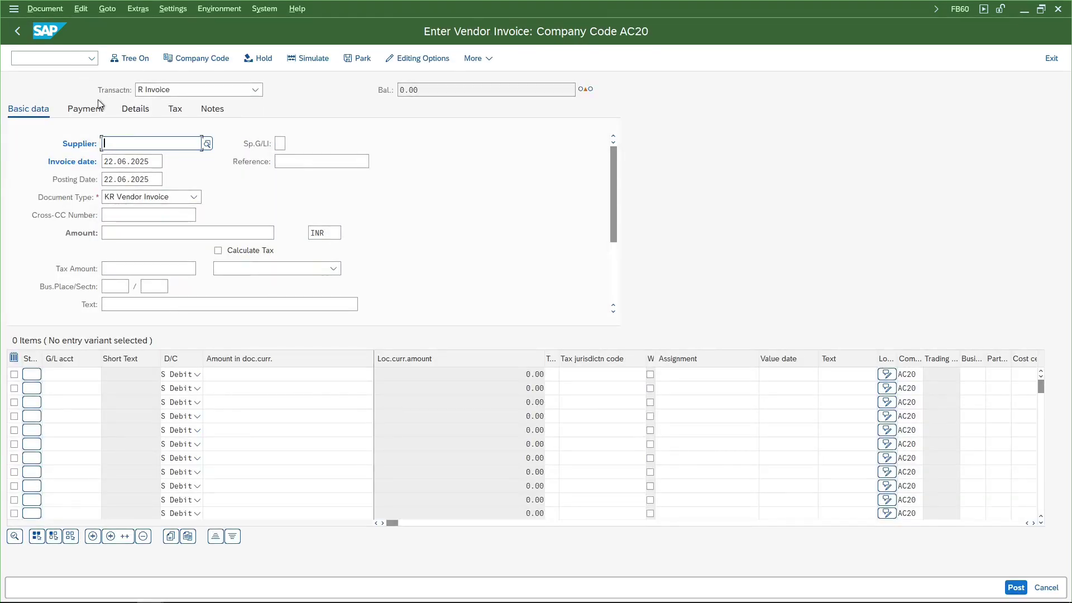
Start an outgoing payment with F-53, dated 22.06.2025, with reference "tes" and both header text and clearing text "test".
{"action": "left_click", "coordinate": [53, 55]}
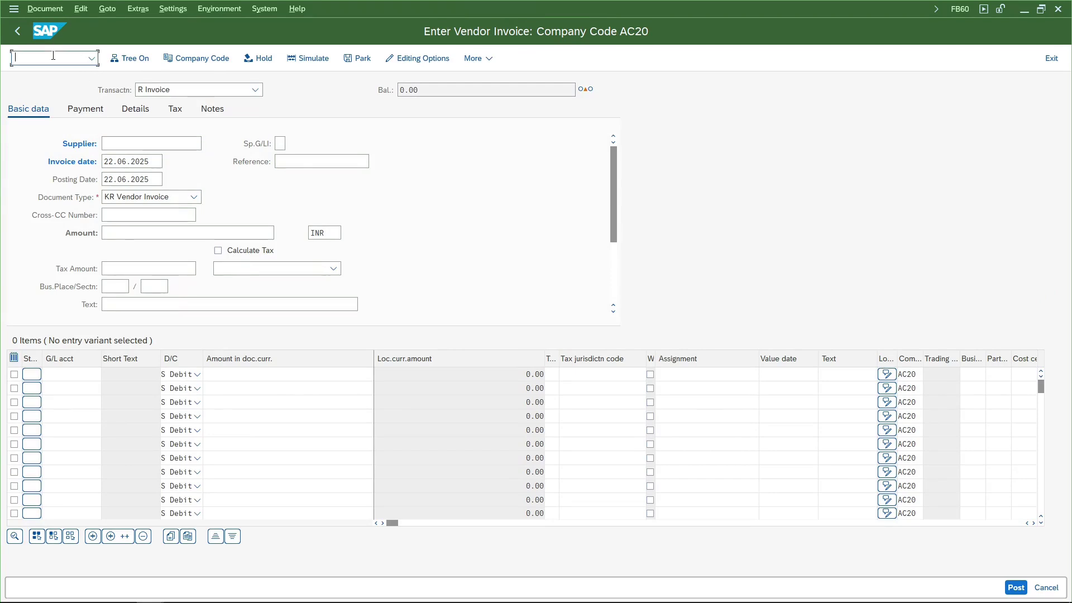
{"action": "type", "text": "/nf-53"}
{"action": "key", "text": "Return"}
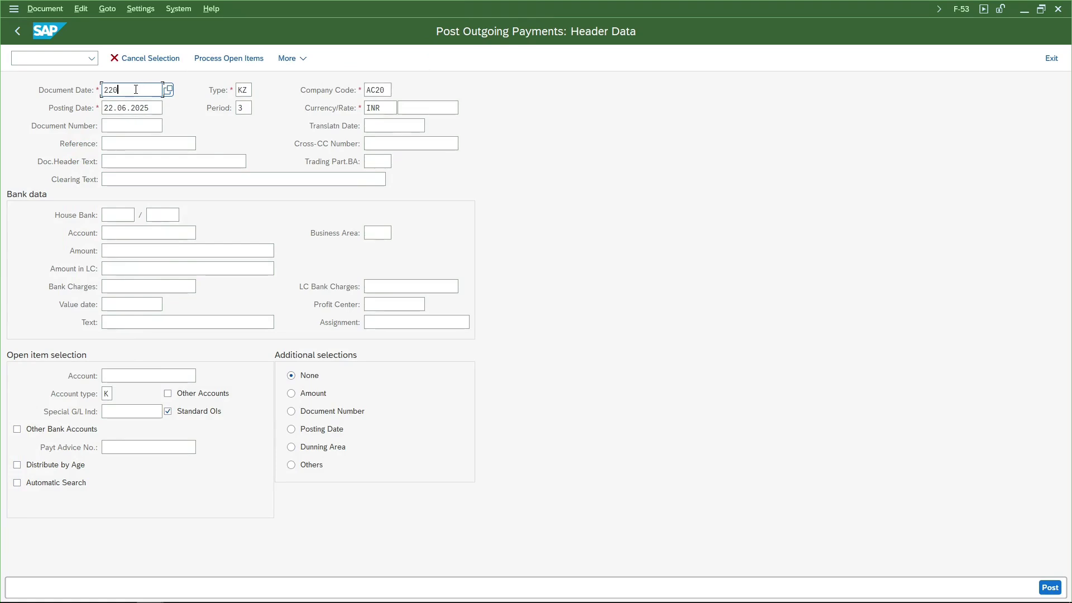
{"action": "type", "text": "62025"}
{"action": "left_click", "coordinate": [174, 144]}
{"action": "type", "text": "tes"}
{"action": "left_click", "coordinate": [148, 161]}
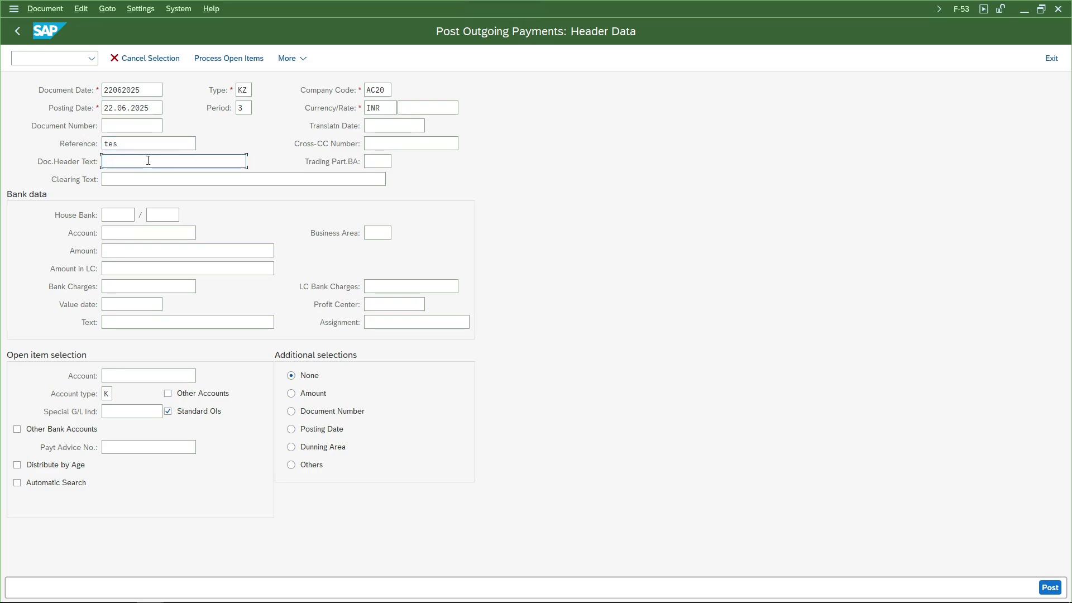
{"action": "type", "text": "test"}
{"action": "left_click", "coordinate": [148, 178]}
{"action": "type", "text": "test"}
Choose the Main Bank Account ASST0002 for the payment's bank data and set the amount to 1000.
{"action": "left_click", "coordinate": [121, 216]}
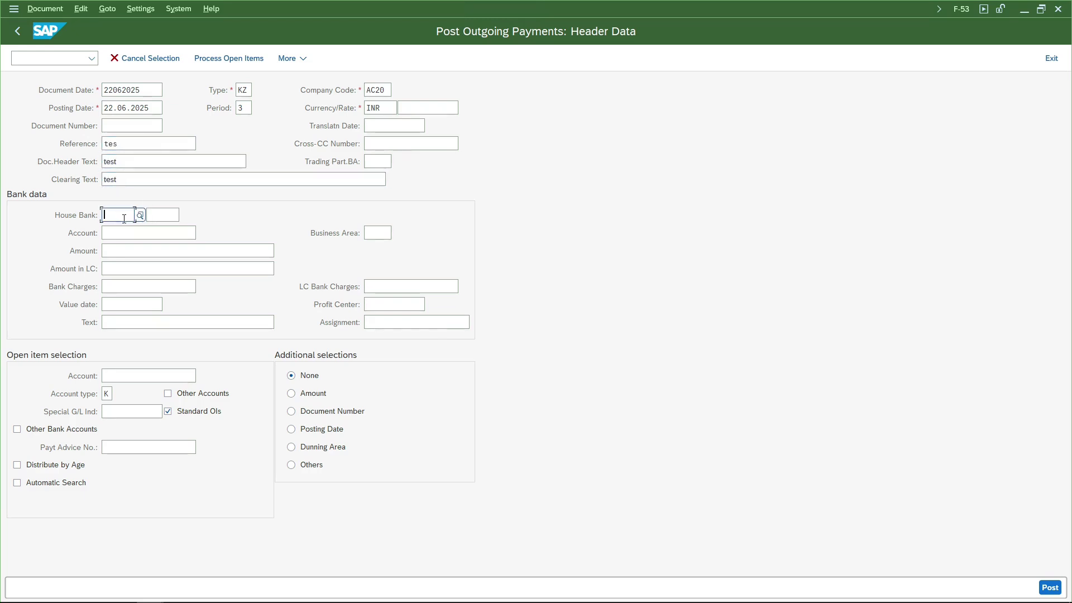
{"action": "left_click", "coordinate": [155, 240]}
{"action": "key", "text": "F4"}
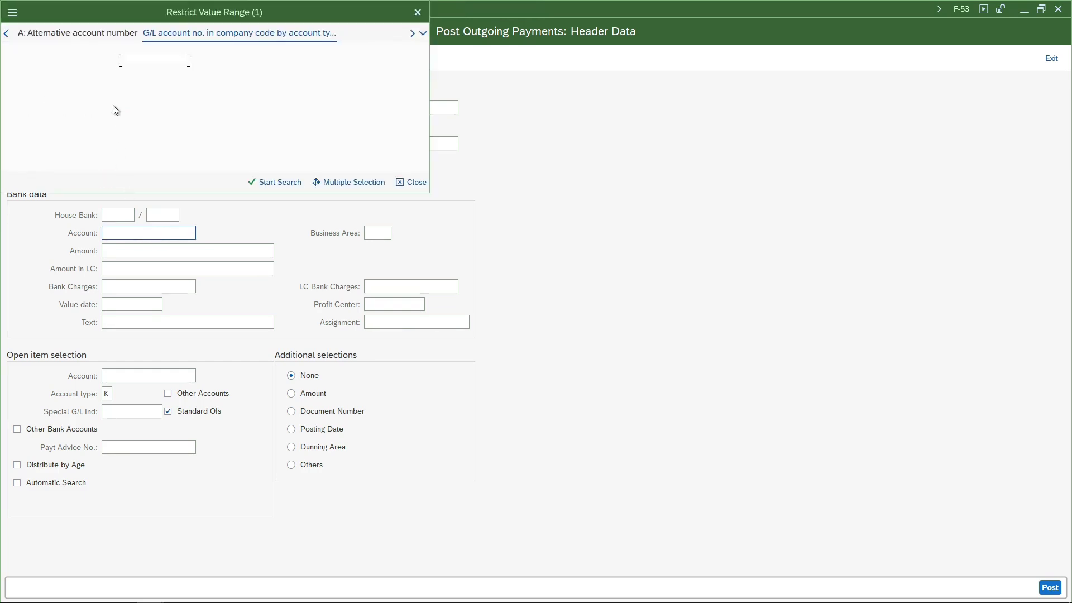
{"action": "key", "text": "Return"}
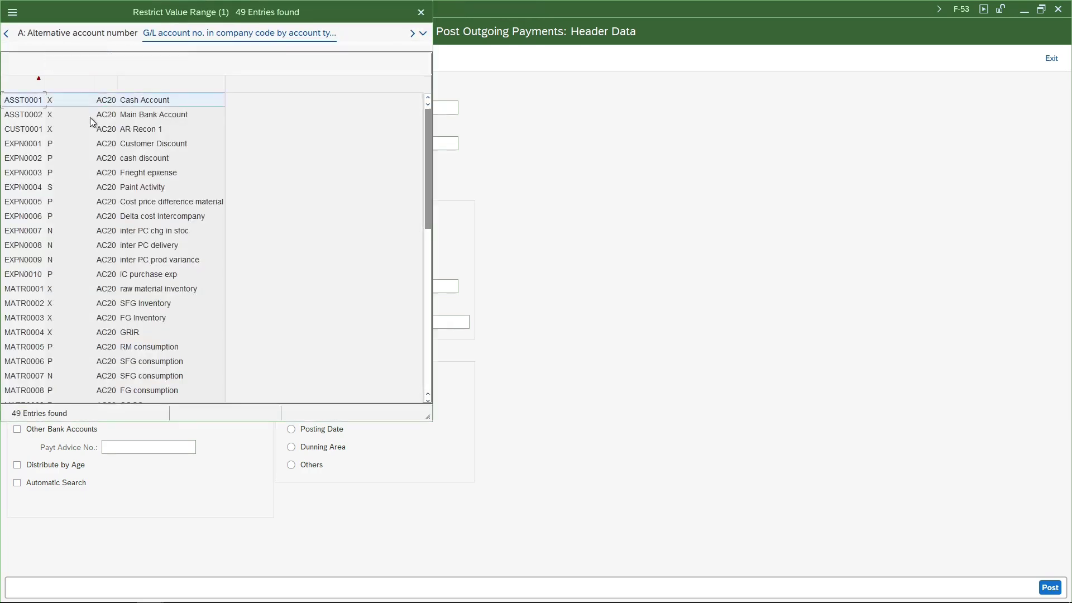
{"action": "double_click", "coordinate": [102, 112]}
{"action": "left_click", "coordinate": [141, 251]}
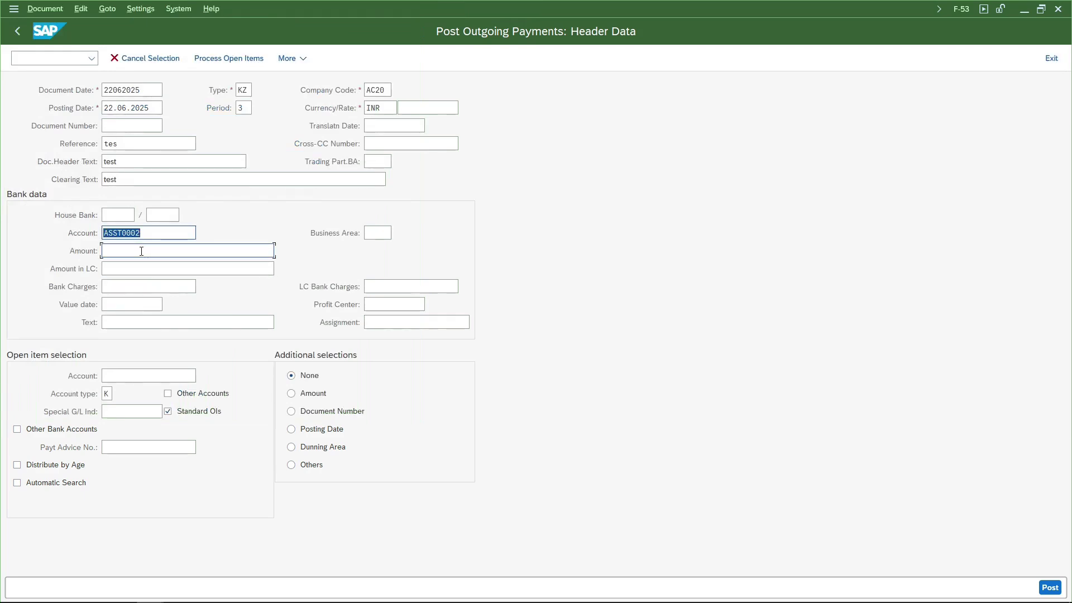
{"action": "type", "text": "1000"}
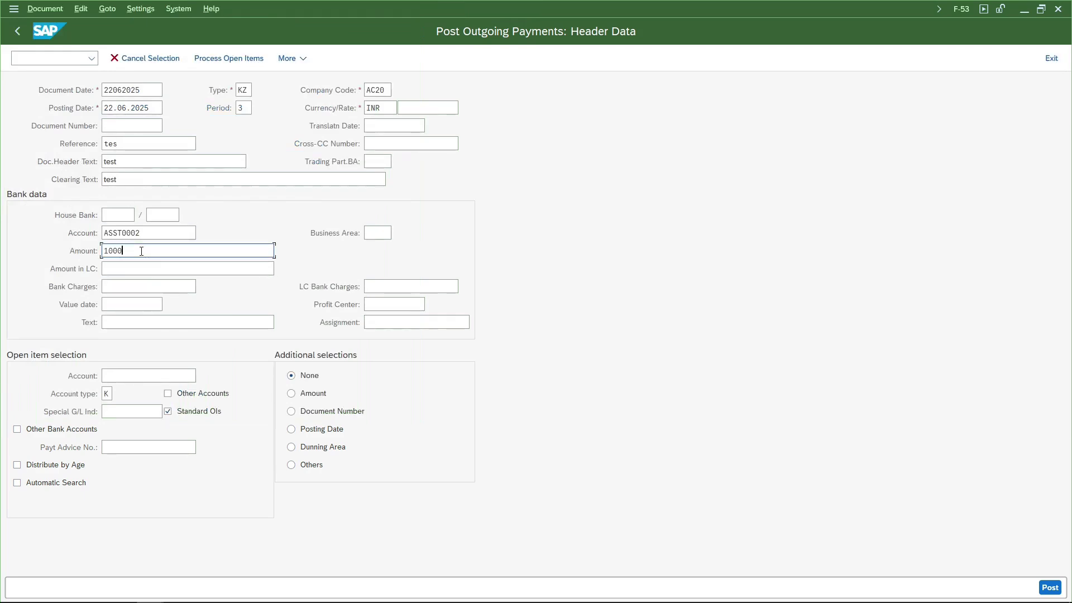
Set the bank data's value date to 22.06.2025 and its text to "test".
{"action": "left_click", "coordinate": [142, 304]}
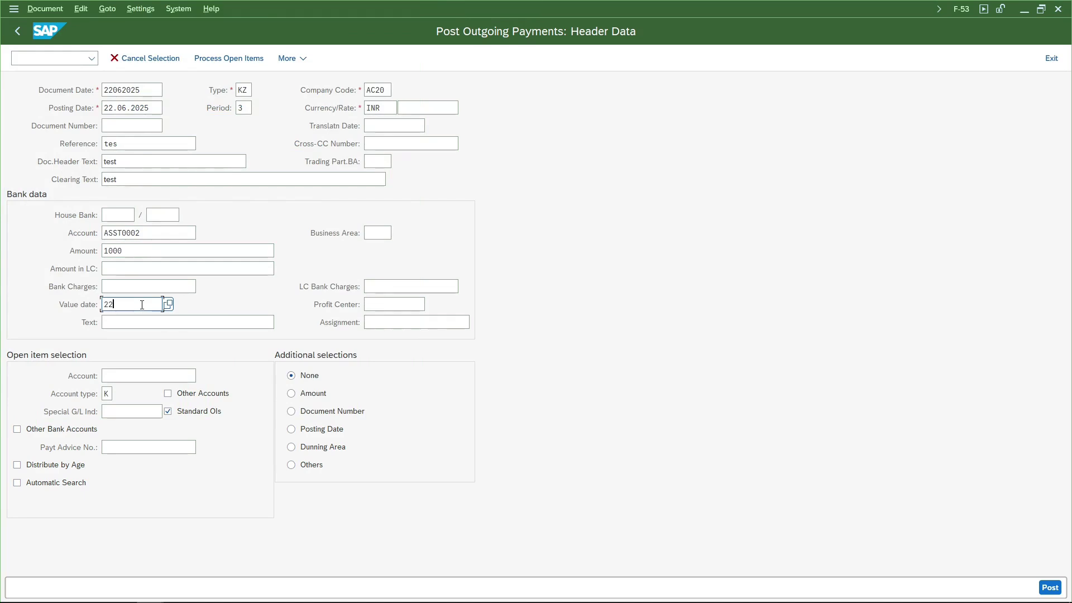
{"action": "type", "text": "22062025"}
{"action": "key", "text": "Tab"}
{"action": "type", "text": "test"}
In the vendor line item list, copy the document number of the 22.06.2025 invoice and return to the payment.
{"action": "left_click", "coordinate": [148, 375]}
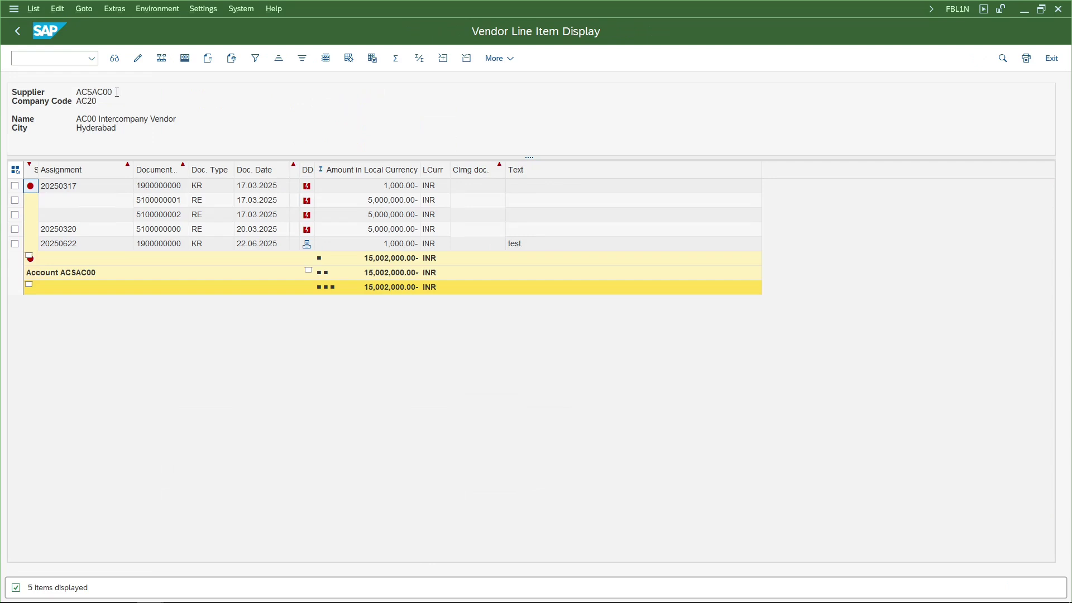
{"action": "left_click_drag", "start_coordinate": [117, 92], "coordinate": [77, 96]}
{"action": "left_click", "coordinate": [178, 247]}
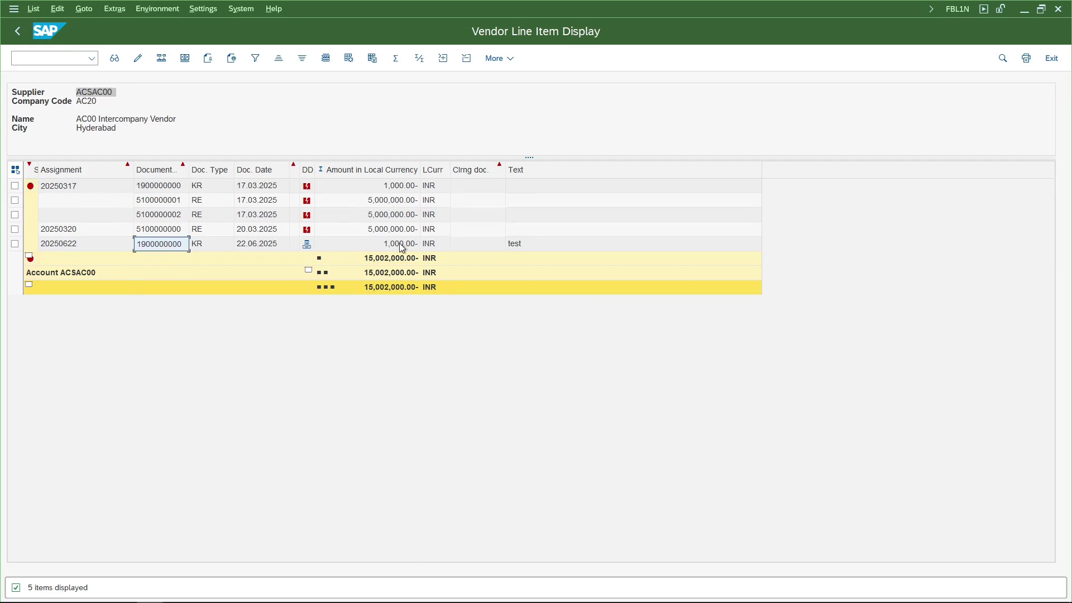
{"action": "left_click", "coordinate": [251, 185]}
{"action": "left_click", "coordinate": [176, 244]}
{"action": "left_click", "coordinate": [266, 250]}
{"action": "left_click", "coordinate": [158, 250]}
{"action": "key", "text": "alt+Tab"}
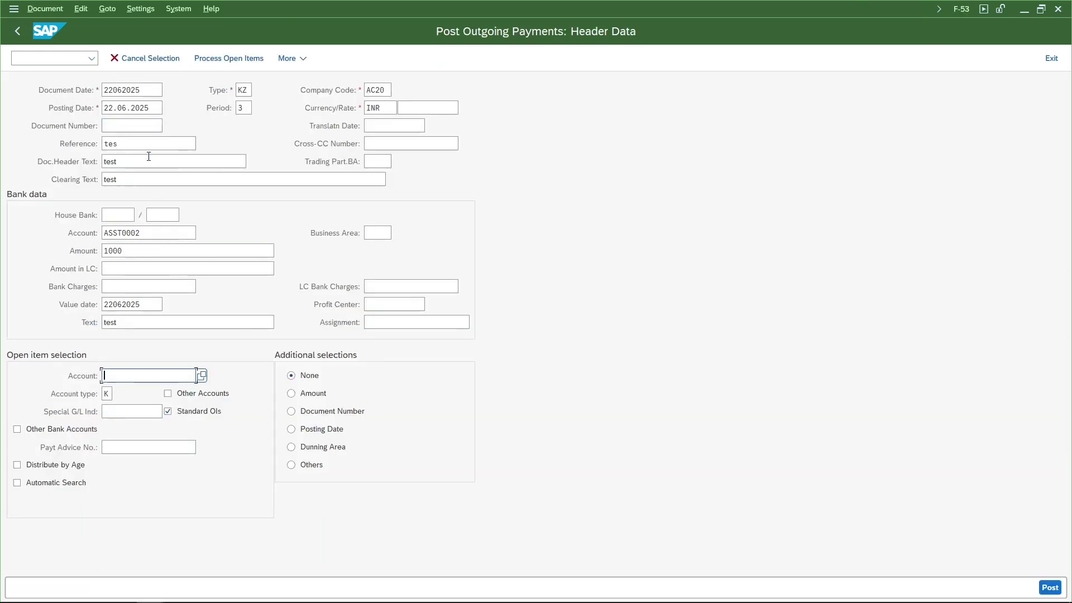
Enter the copied number as the open item account and submit with additional selection by document number.
{"action": "key", "text": "ctrl+v"}
{"action": "left_click", "coordinate": [303, 413]}
{"action": "key", "text": "Return"}
Copy the supplier code from the vendor line item list and clear the value date in the payment's bank data.
{"action": "key", "text": "alt+Tab"}
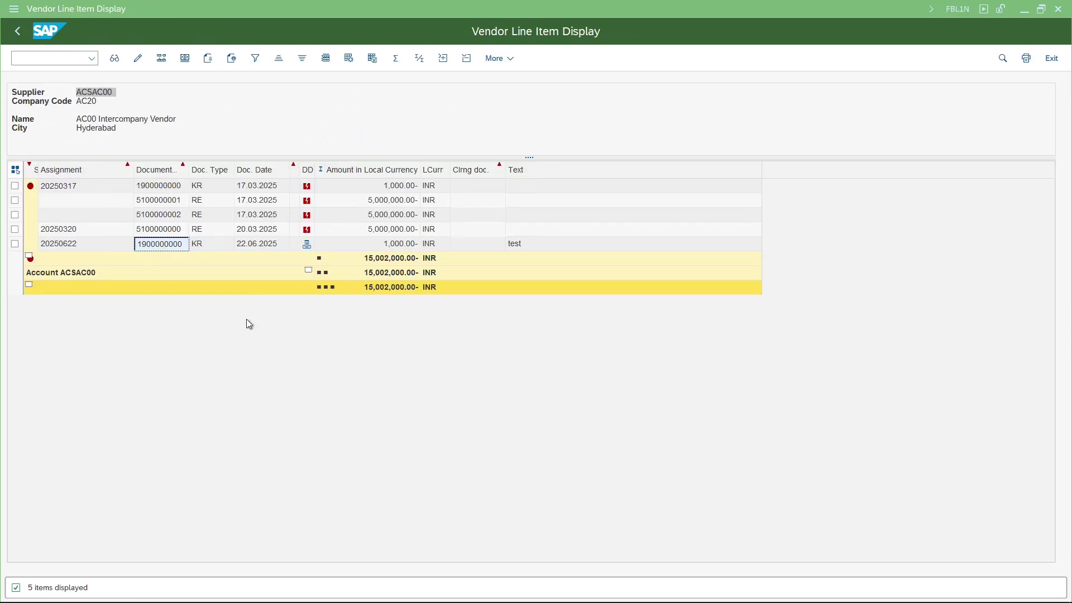
{"action": "left_click_drag", "start_coordinate": [111, 90], "coordinate": [78, 94]}
{"action": "key", "text": "alt+Tab"}
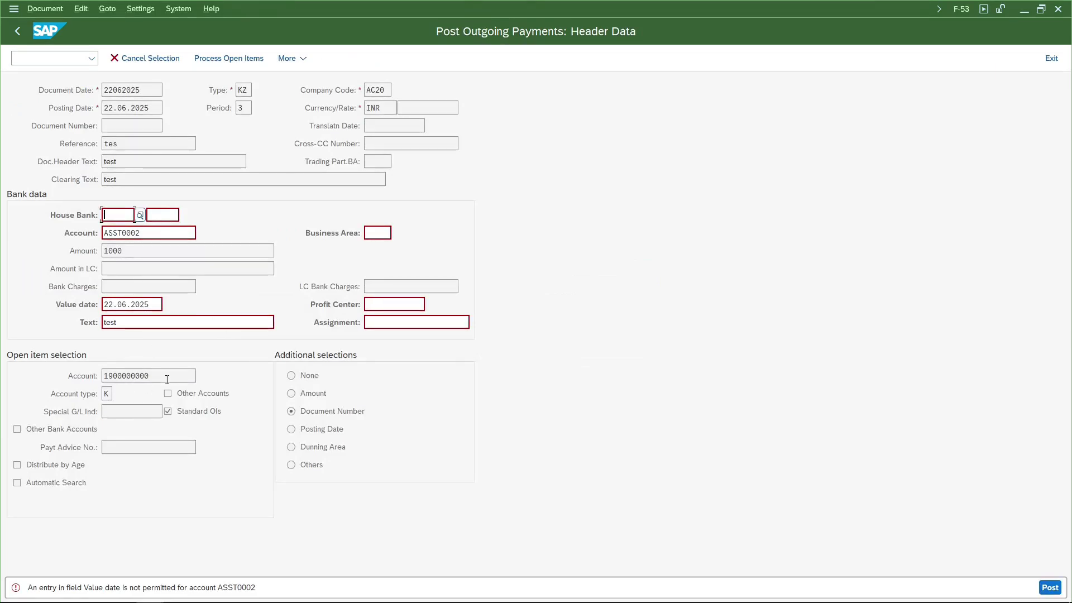
{"action": "left_click", "coordinate": [123, 304]}
{"action": "key", "text": "ctrl+a"}
{"action": "key", "text": "Delete"}
{"action": "key", "text": "Return"}
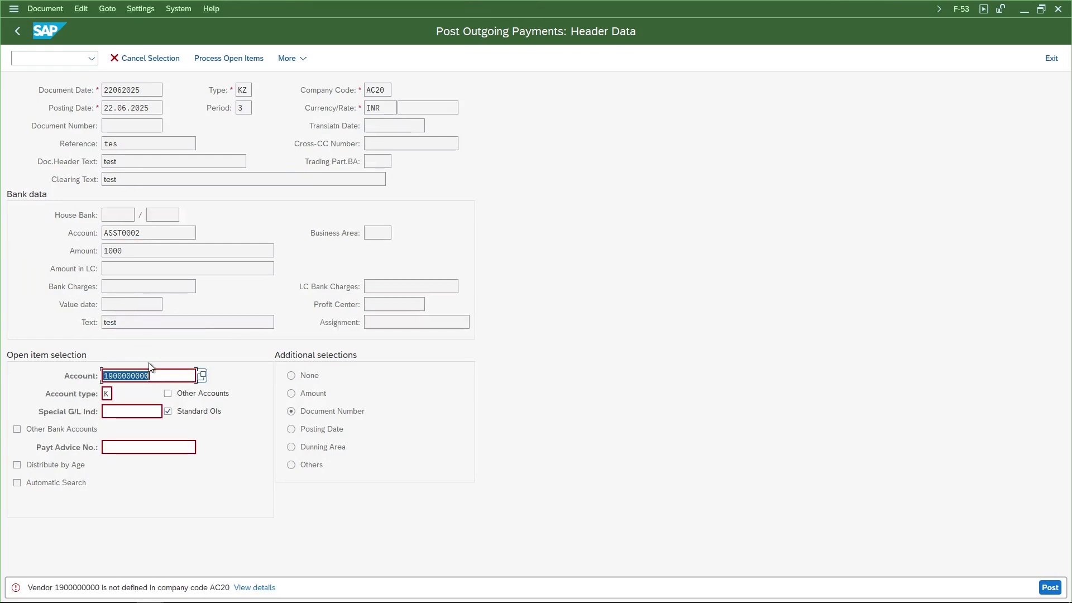
Set the open item account to ACSAC00 and submit the 22.06.2025 invoice's document number as the selection criterion.
{"action": "type", "text": "ACSAC00"}
{"action": "key", "text": "Return"}
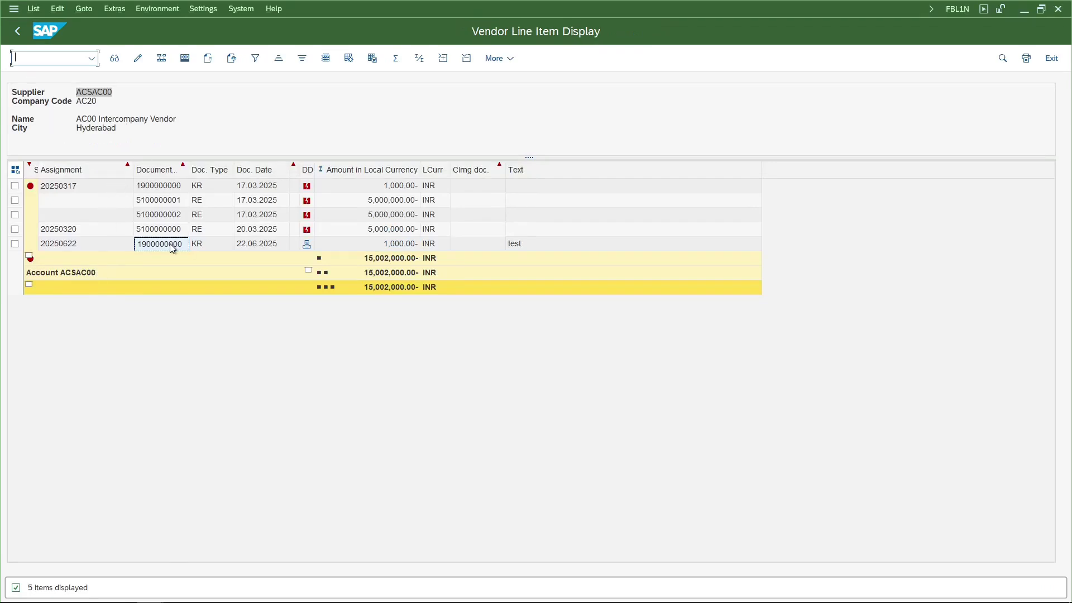
{"action": "left_click", "coordinate": [176, 249]}
{"action": "key", "text": "ctrl+c"}
{"action": "key", "text": "alt+Tab"}
{"action": "key", "text": "ctrl+v"}
{"action": "key", "text": "Return"}
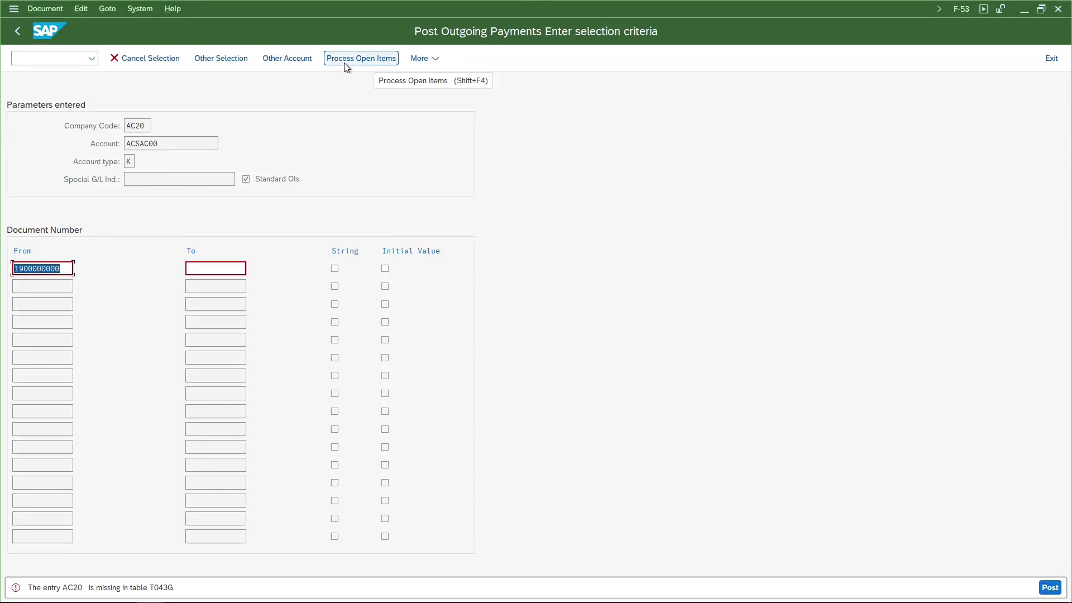
Open the SAP Customizing Implementation Guide through SPRO in a new session.
{"action": "left_click", "coordinate": [60, 57]}
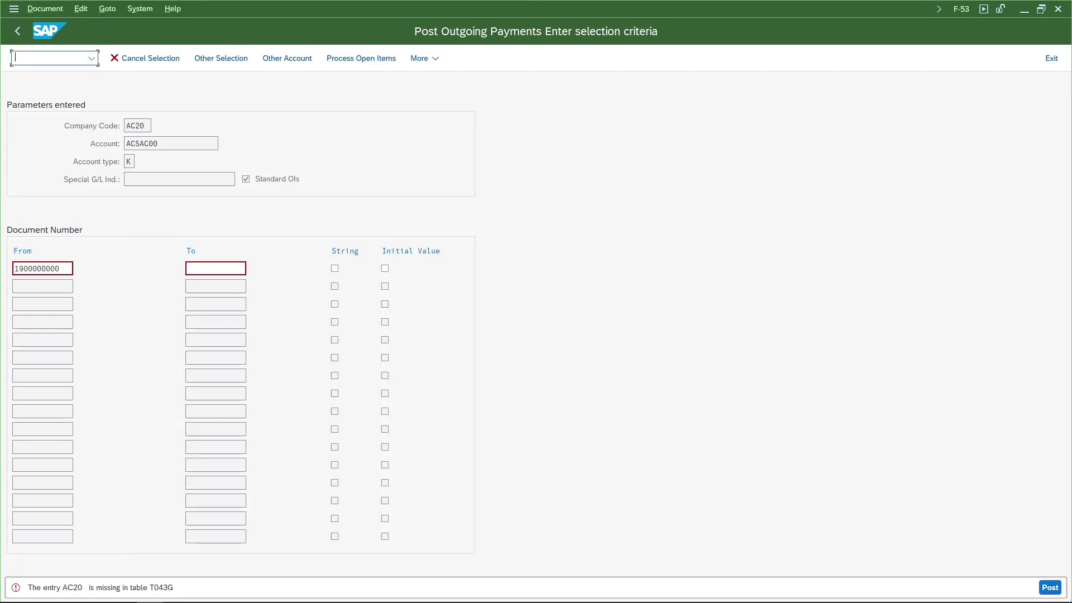
{"action": "left_click", "coordinate": [43, 269]}
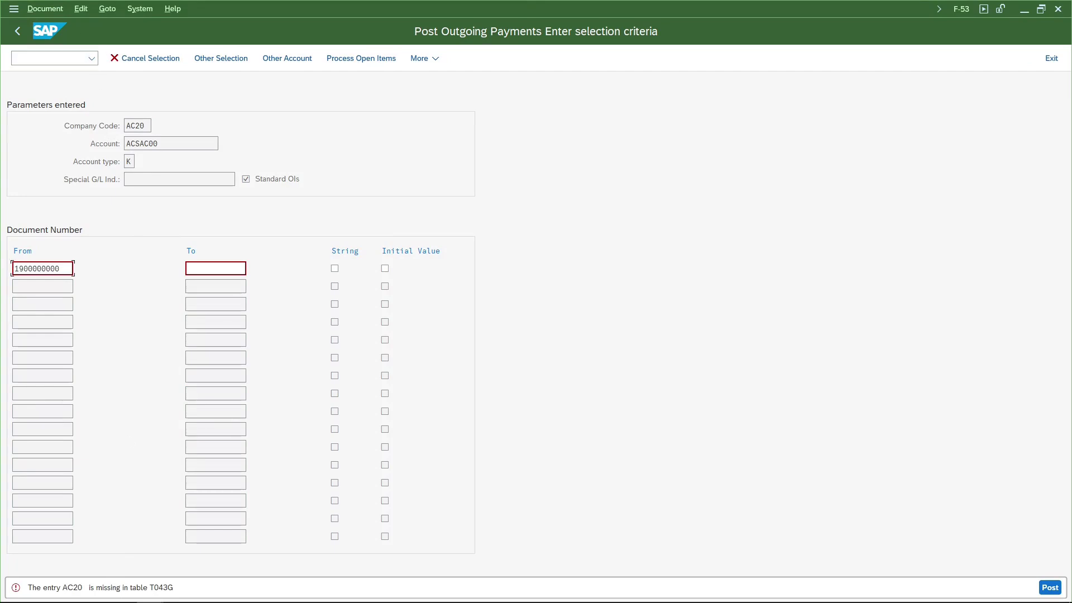
{"action": "left_click", "coordinate": [52, 57]}
{"action": "type", "text": "/ospro"}
{"action": "key", "text": "Return"}
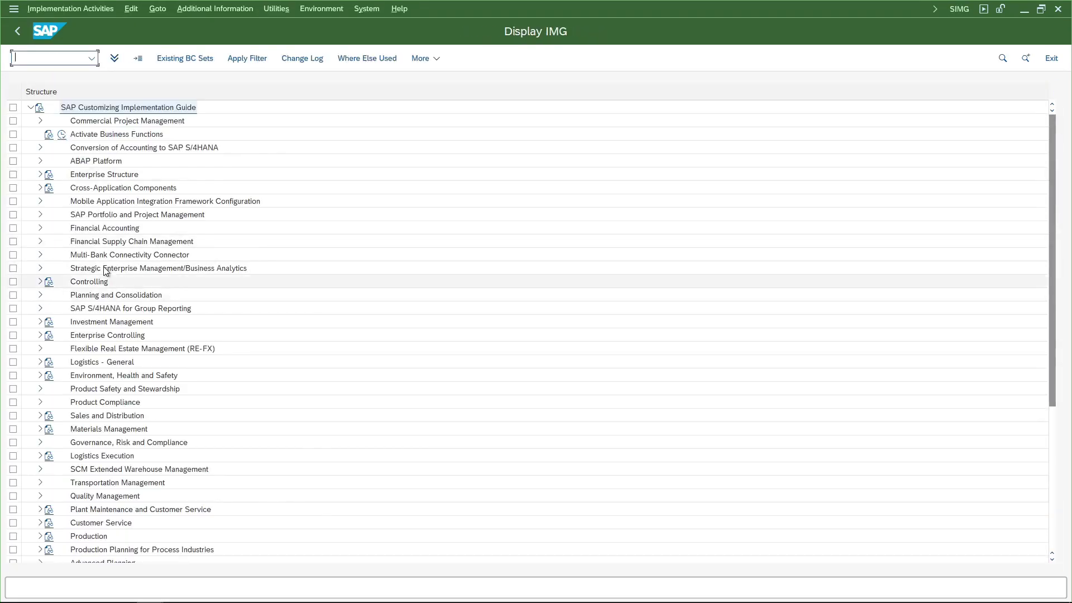
Open Define Tolerances (Suppliers) under Financial Accounting, Accounts Receivable and Accounts Payable, Business Transactions, Outgoing Payments, Manual Outgoing Payments.
{"action": "double_click", "coordinate": [111, 230]}
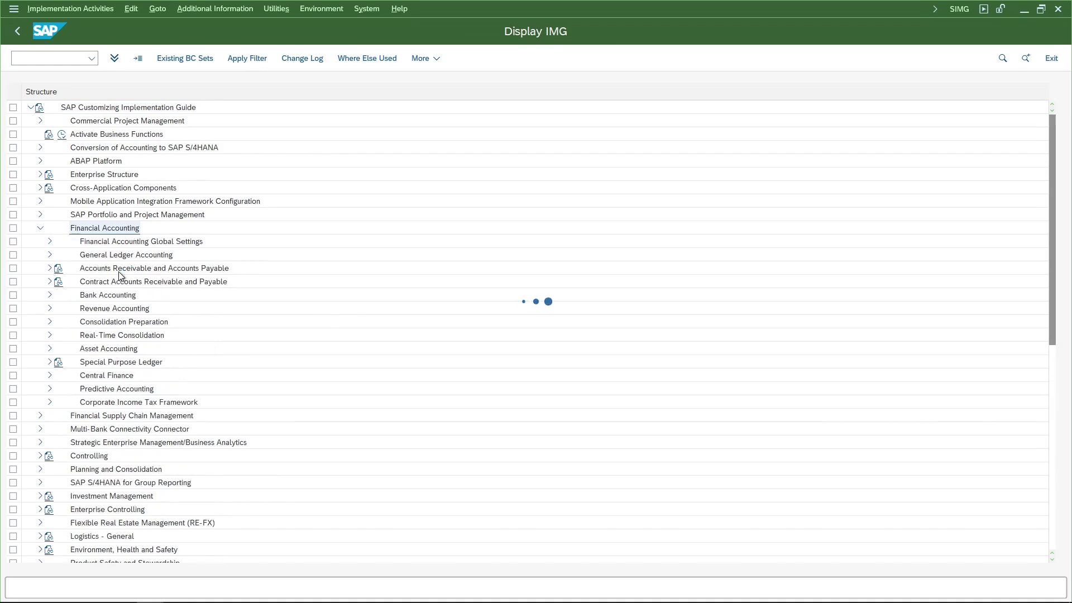
{"action": "double_click", "coordinate": [118, 270]}
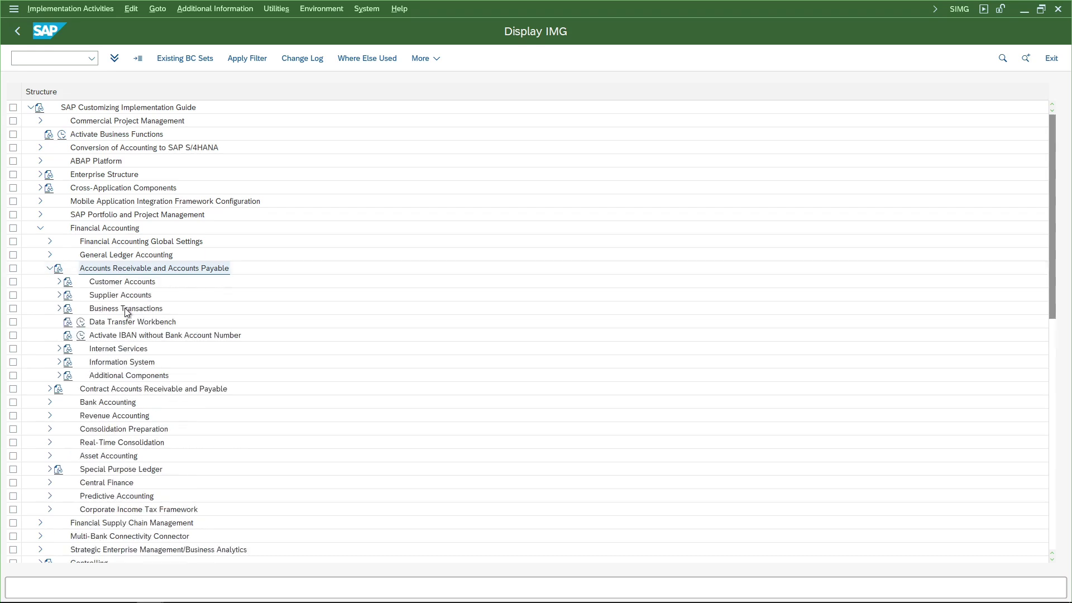
{"action": "double_click", "coordinate": [126, 311]}
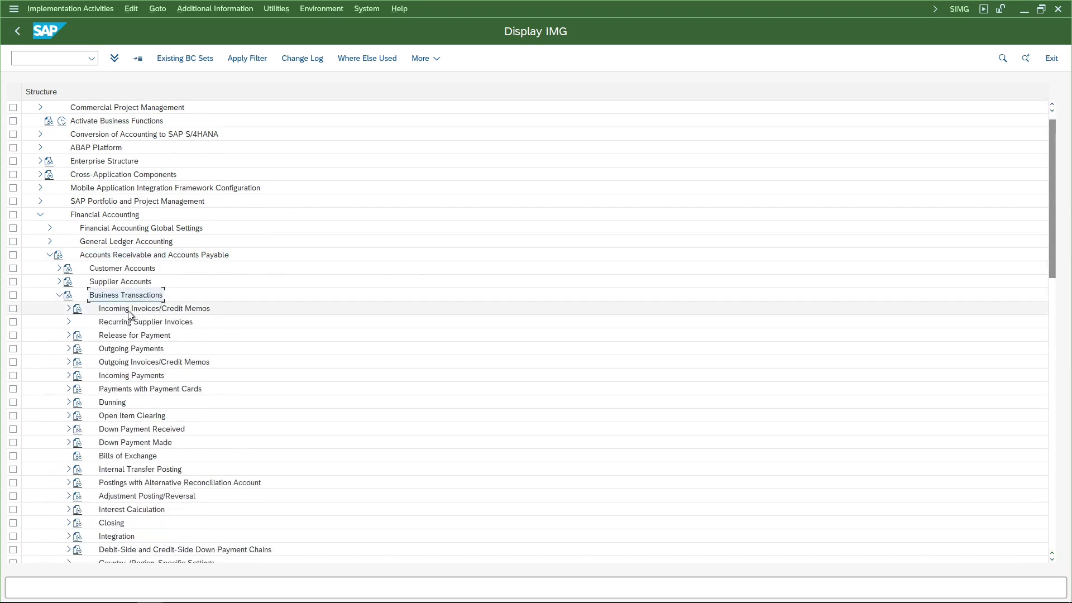
{"action": "double_click", "coordinate": [133, 349]}
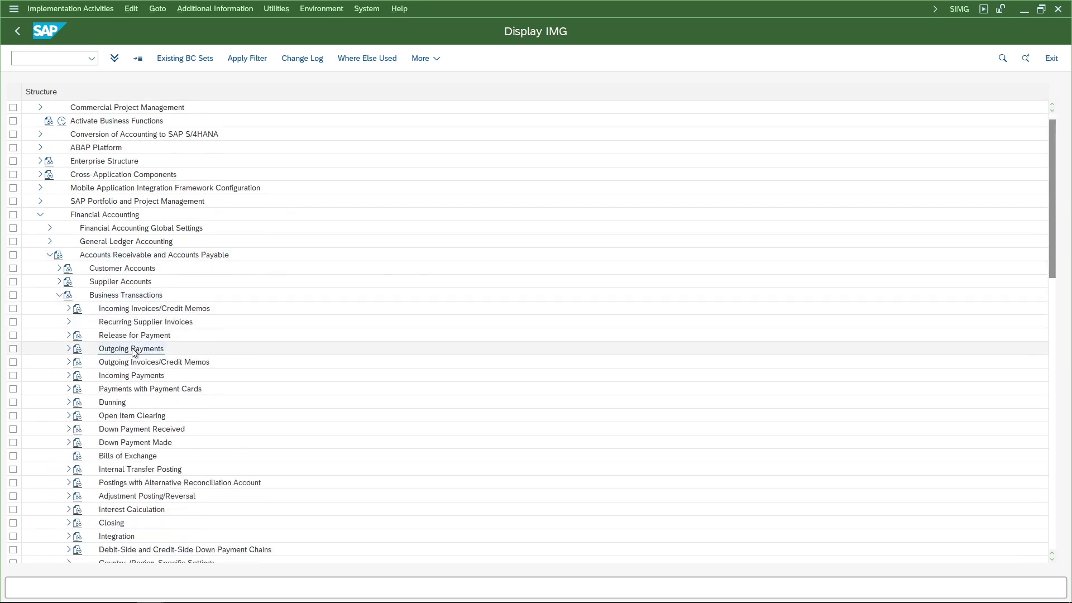
{"action": "double_click", "coordinate": [138, 376]}
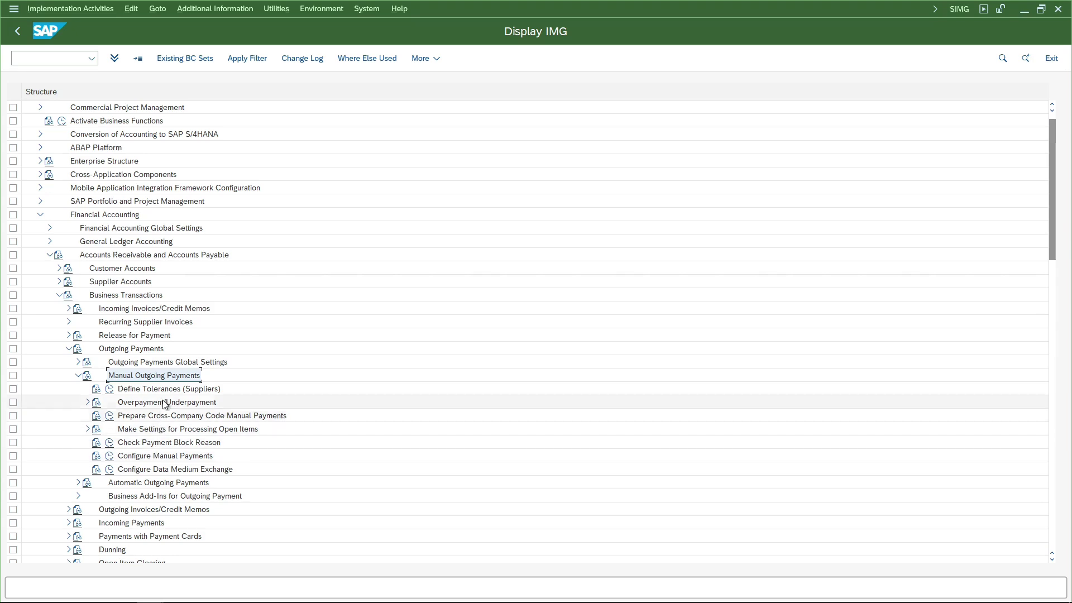
{"action": "left_click", "coordinate": [110, 390]}
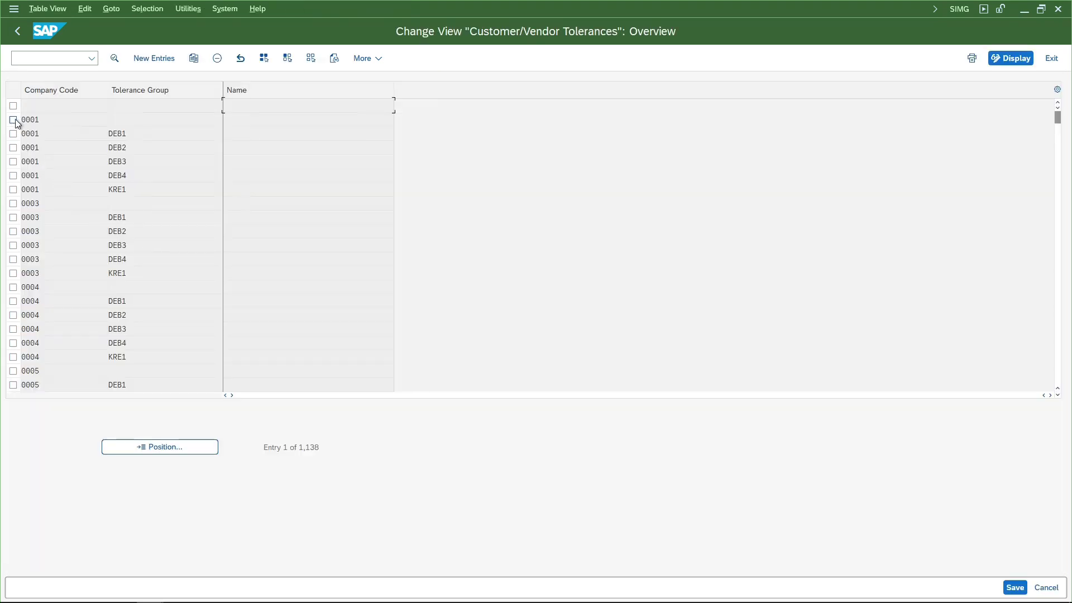
Copy company code 0001's tolerance entry without a tolerance group to company code AC20 and save it.
{"action": "left_click", "coordinate": [13, 119]}
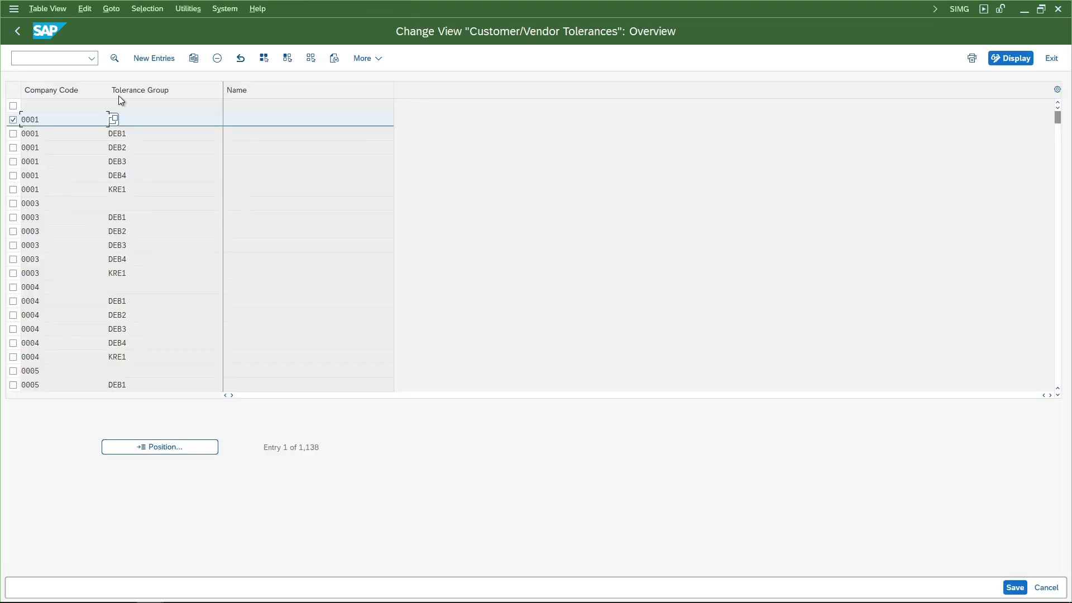
{"action": "left_click", "coordinate": [194, 59]}
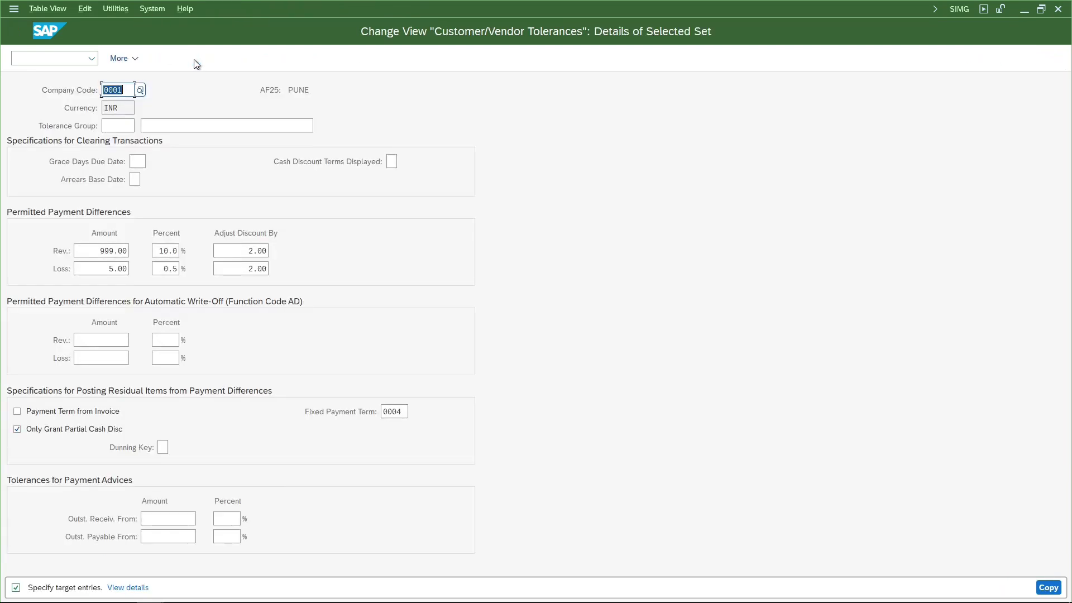
{"action": "type", "text": "ac20"}
{"action": "key", "text": "Return"}
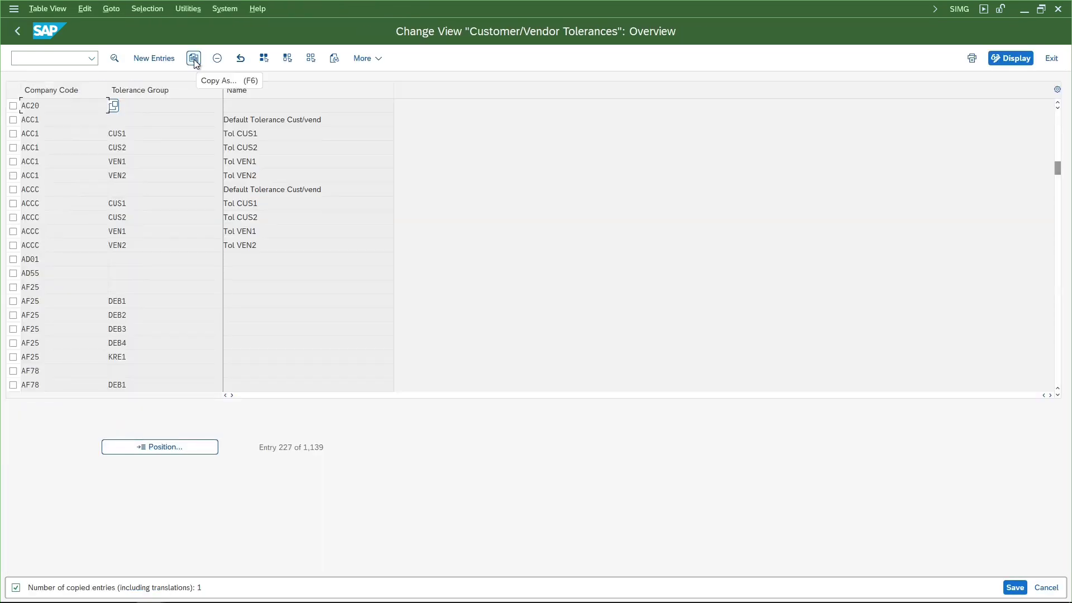
{"action": "key", "text": "ctrl+s"}
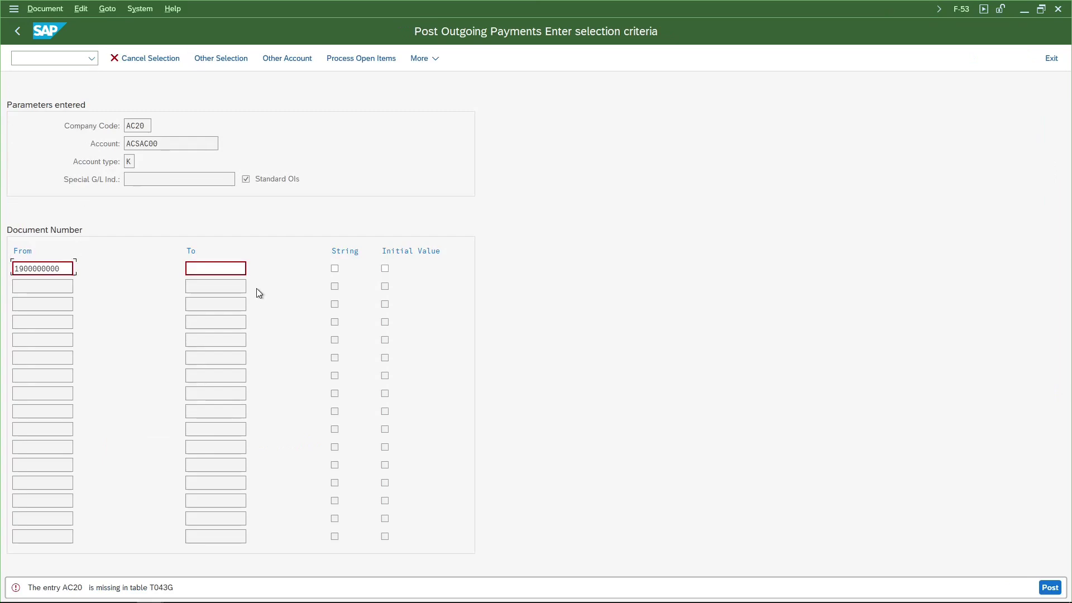
Return to the outgoing payment and resubmit the document number selection.
{"action": "key", "text": "Return"}
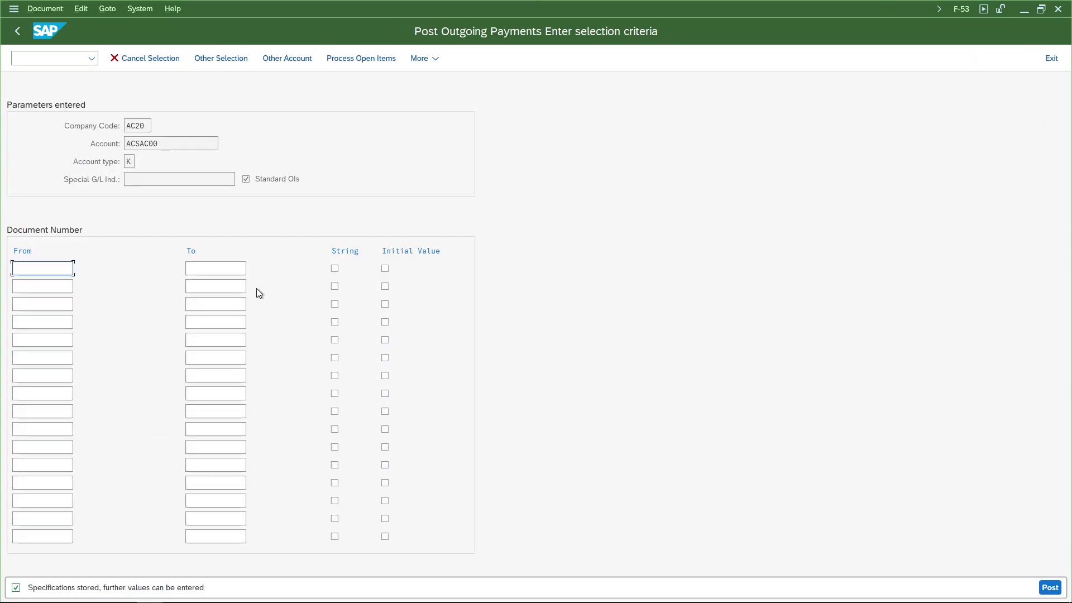
Process the vendor's open items and activate only the invoice dated 22.06.2025 for clearing.
{"action": "left_click", "coordinate": [357, 62]}
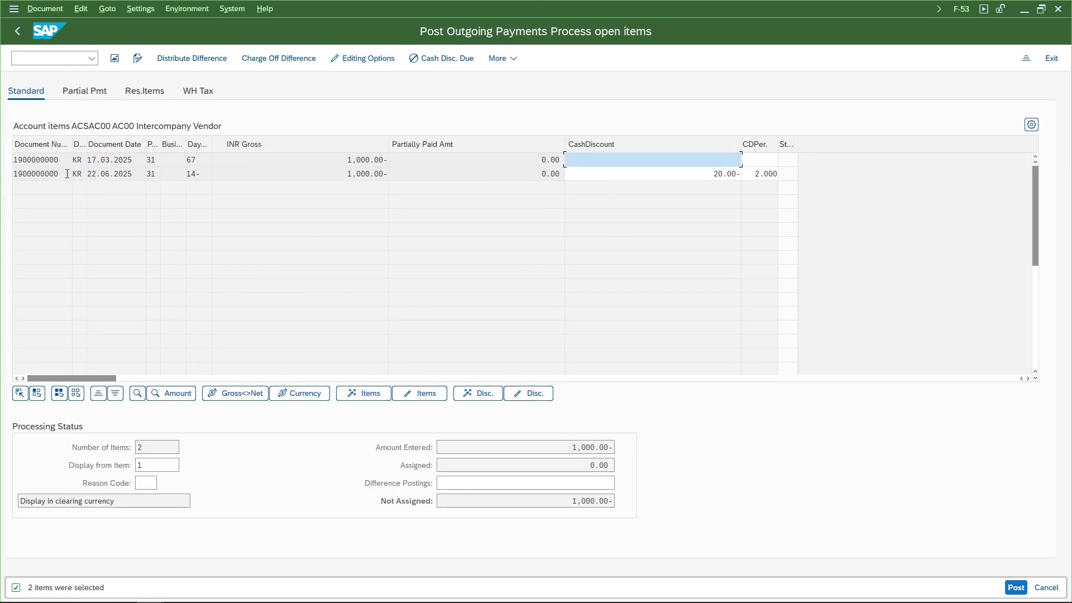
{"action": "left_click", "coordinate": [110, 174]}
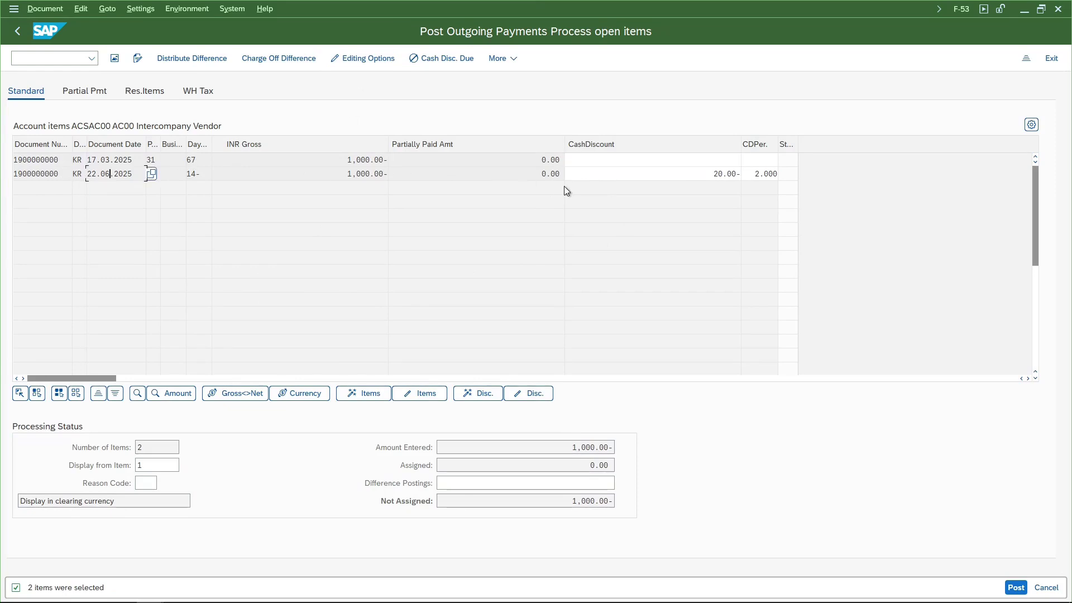
{"action": "double_click", "coordinate": [531, 162]}
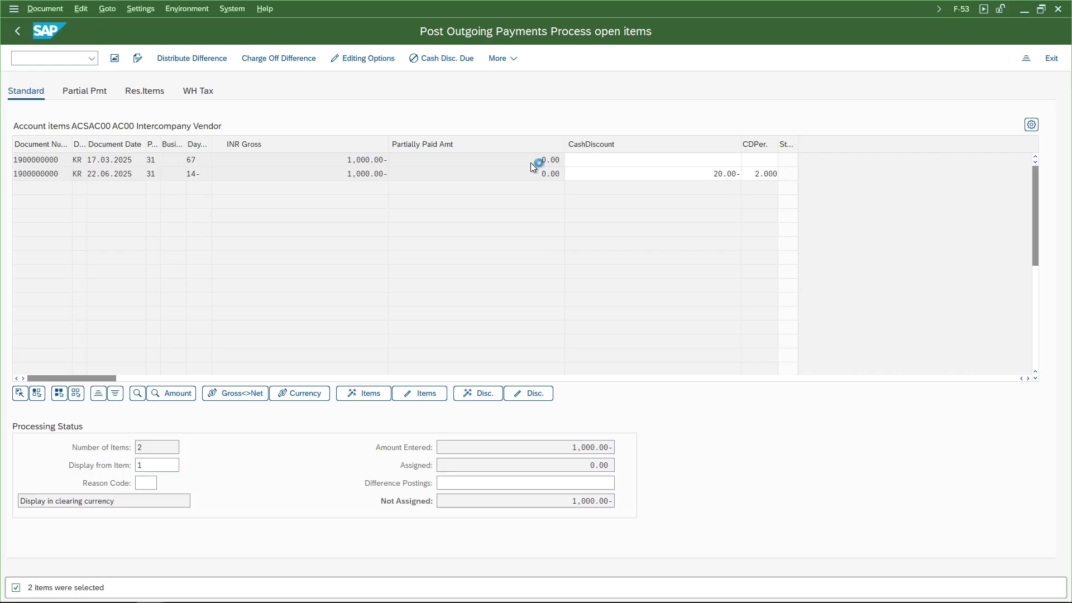
{"action": "key", "text": "F3"}
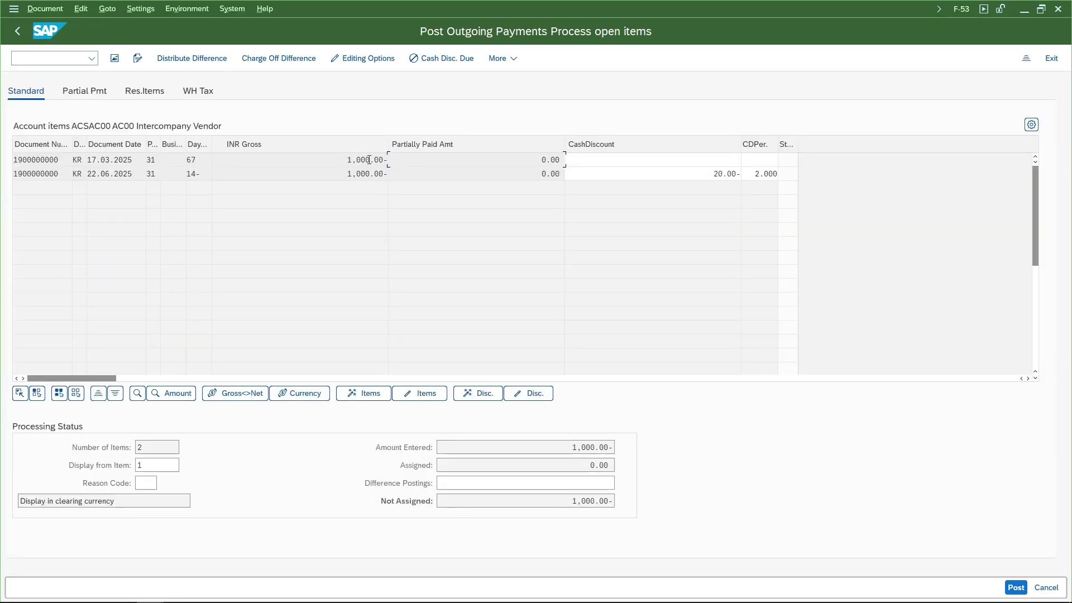
{"action": "left_click", "coordinate": [369, 159]}
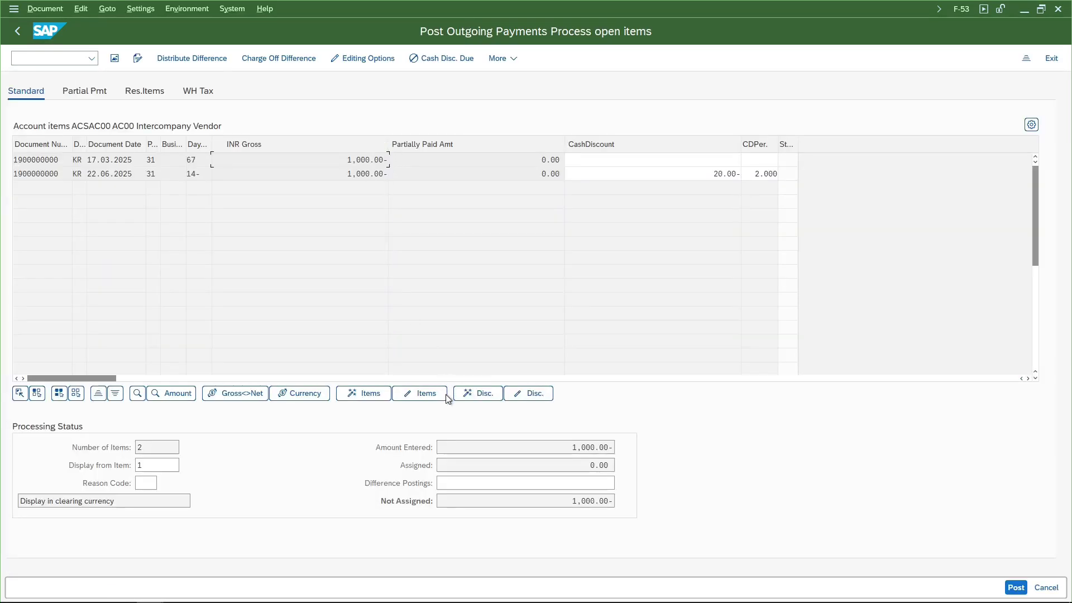
{"action": "left_click", "coordinate": [364, 173]}
{"action": "left_click", "coordinate": [363, 393]}
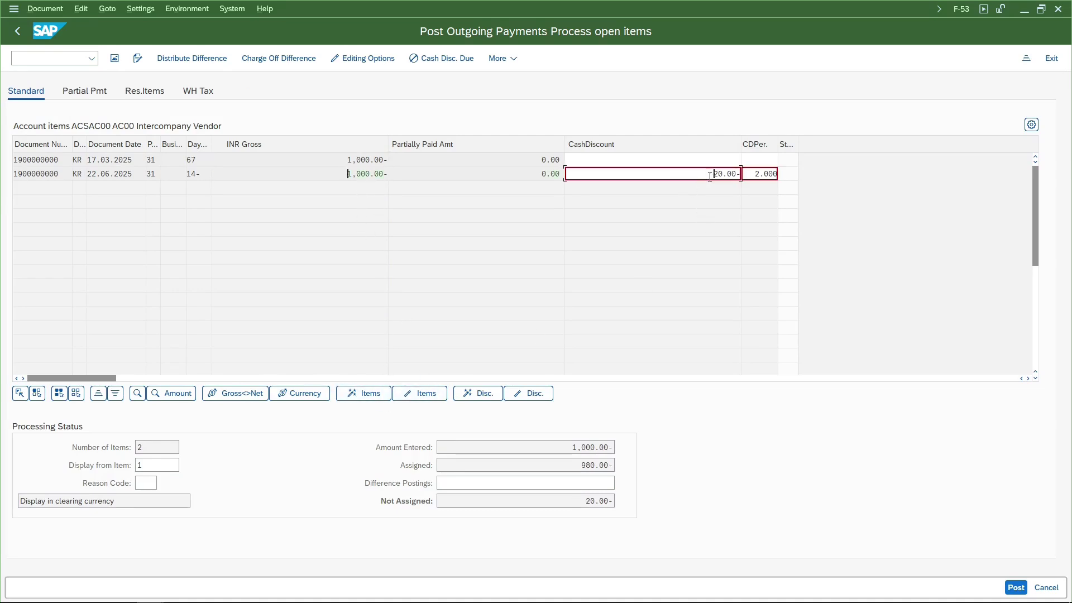
Clear the cash discount amount and discount percentage on the 22.06.2025 invoice item.
{"action": "mouse_move", "coordinate": [710, 176]}
{"action": "left_mouse_down"}
{"action": "mouse_move", "coordinate": [762, 175]}
{"action": "mouse_move", "coordinate": [689, 175]}
{"action": "left_mouse_up"}
{"action": "key", "text": "Delete"}
{"action": "key", "text": "Delete"}
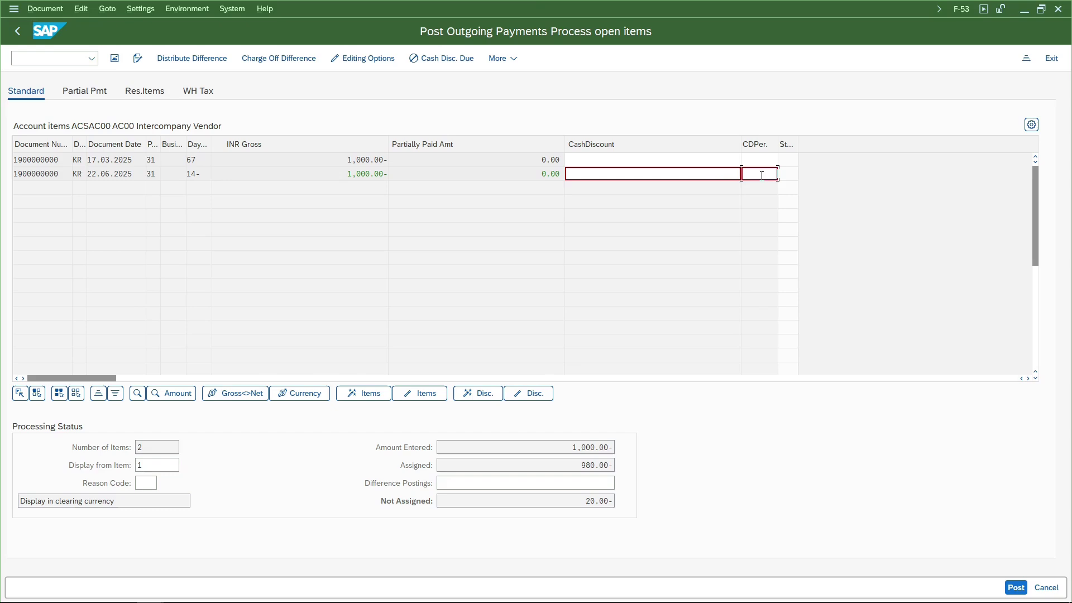
{"action": "key", "text": "Return"}
Run the general ledger simulation for the payment and check the profit centers on the bank and AP Recon 1 lines.
{"action": "left_click", "coordinate": [43, 11]}
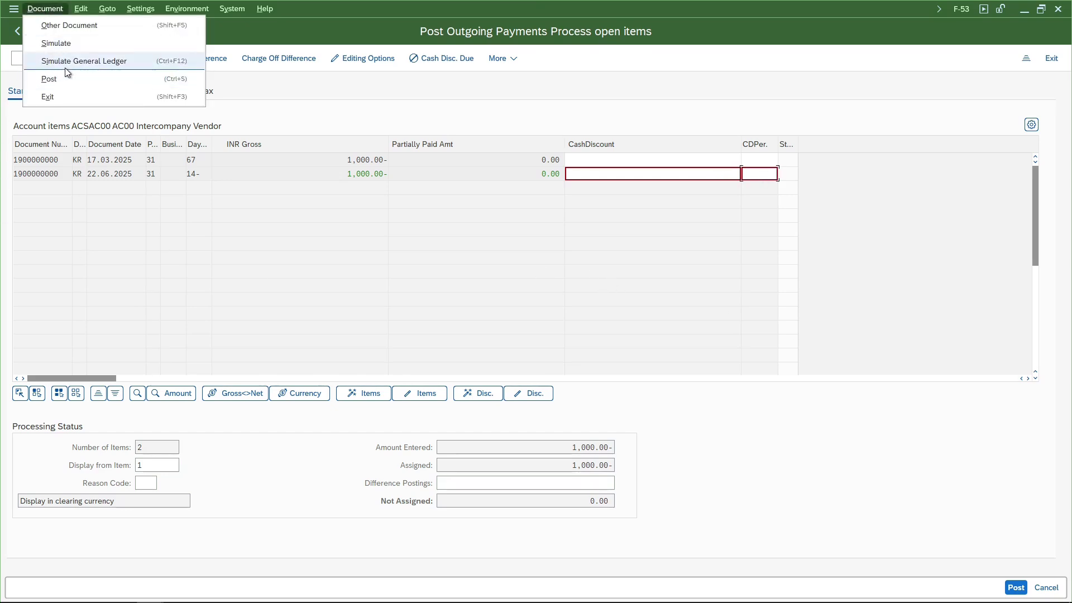
{"action": "left_click", "coordinate": [65, 67]}
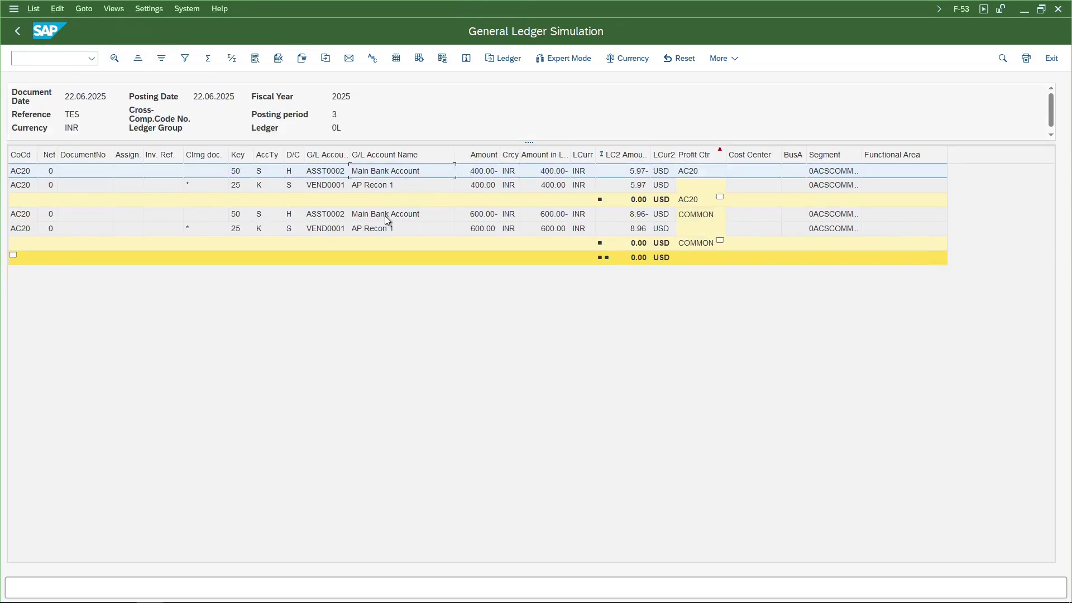
{"action": "left_click", "coordinate": [384, 176]}
{"action": "left_click", "coordinate": [681, 186]}
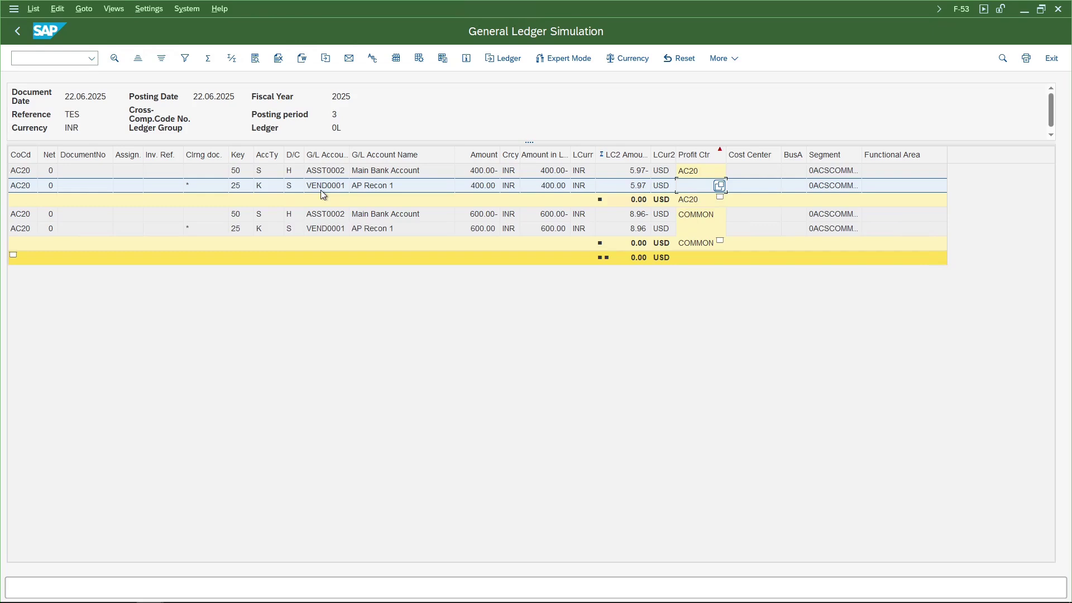
{"action": "left_click", "coordinate": [705, 226]}
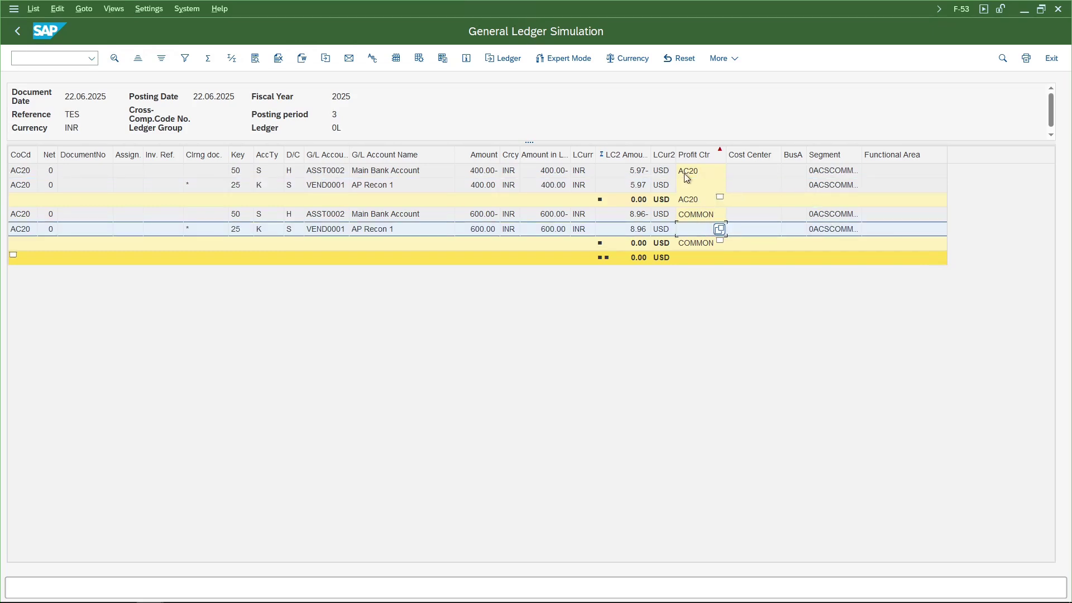
Sort the simulated lines in ascending order by company code and compare the Main Bank Account and AP Recon 1 splits by profit center.
{"action": "left_click", "coordinate": [19, 155]}
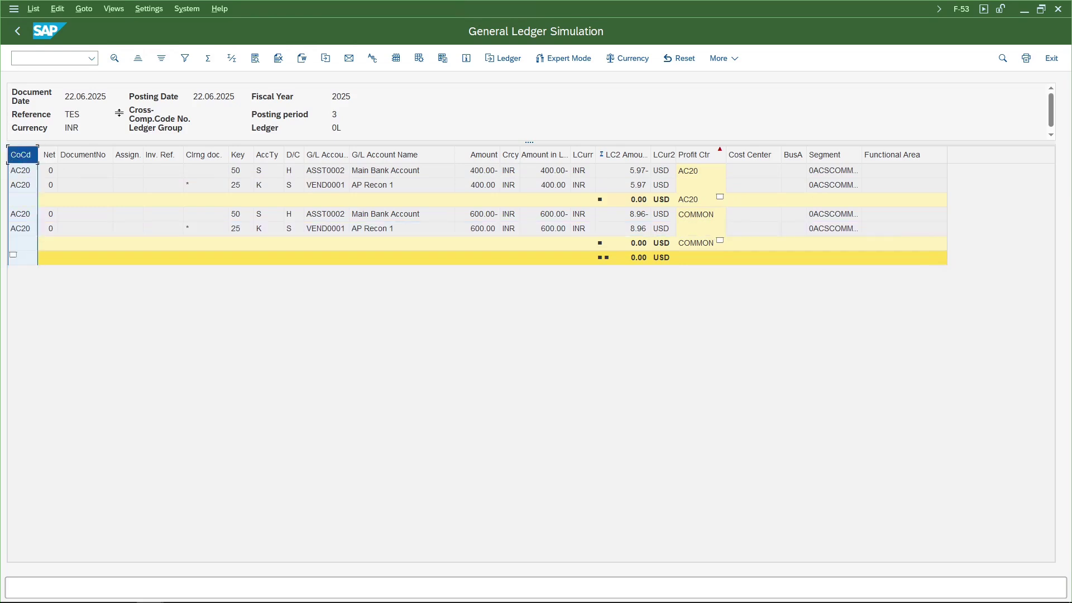
{"action": "left_click", "coordinate": [138, 58]}
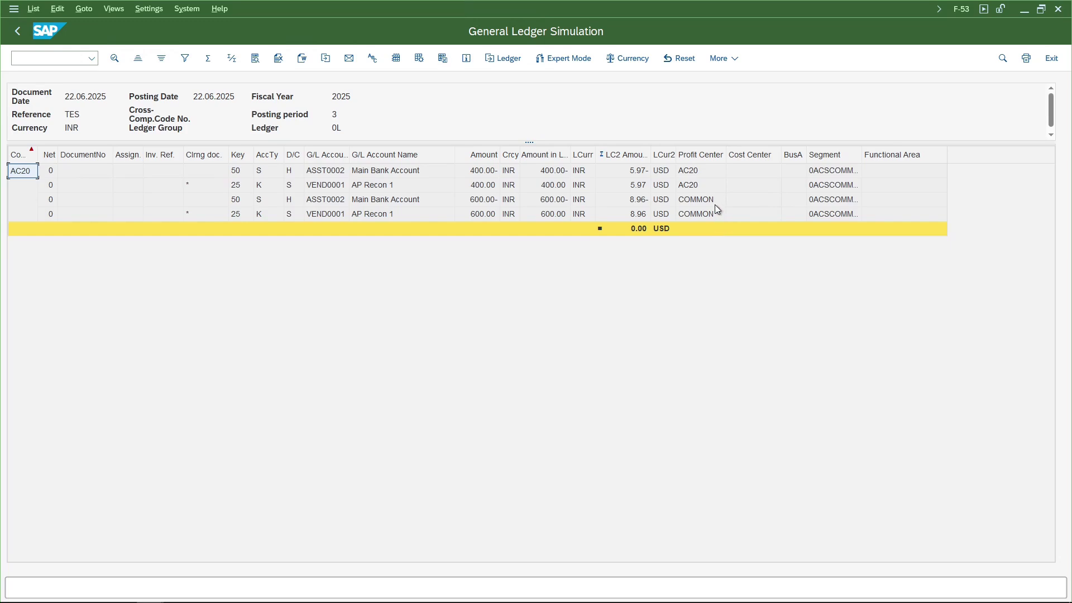
{"action": "left_click", "coordinate": [413, 169]}
{"action": "left_click", "coordinate": [406, 202]}
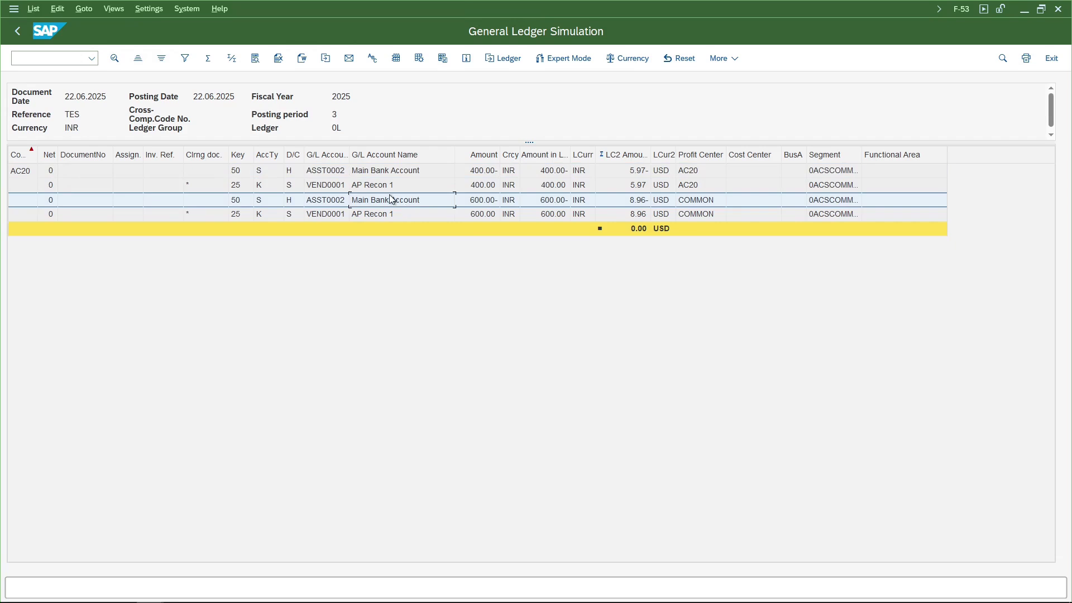
{"action": "left_click", "coordinate": [386, 187]}
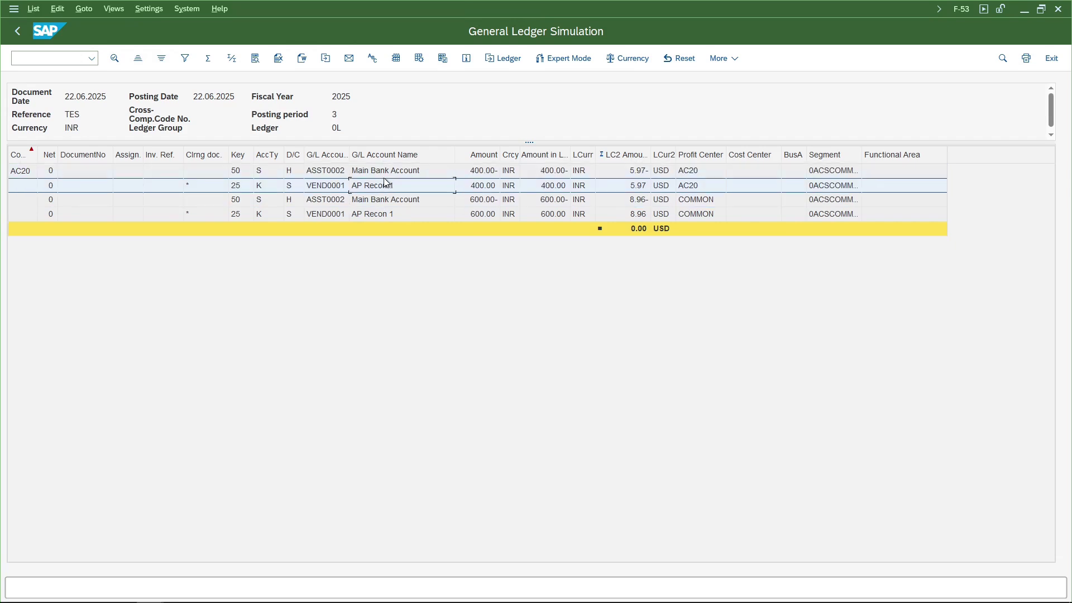
{"action": "left_click", "coordinate": [387, 174]}
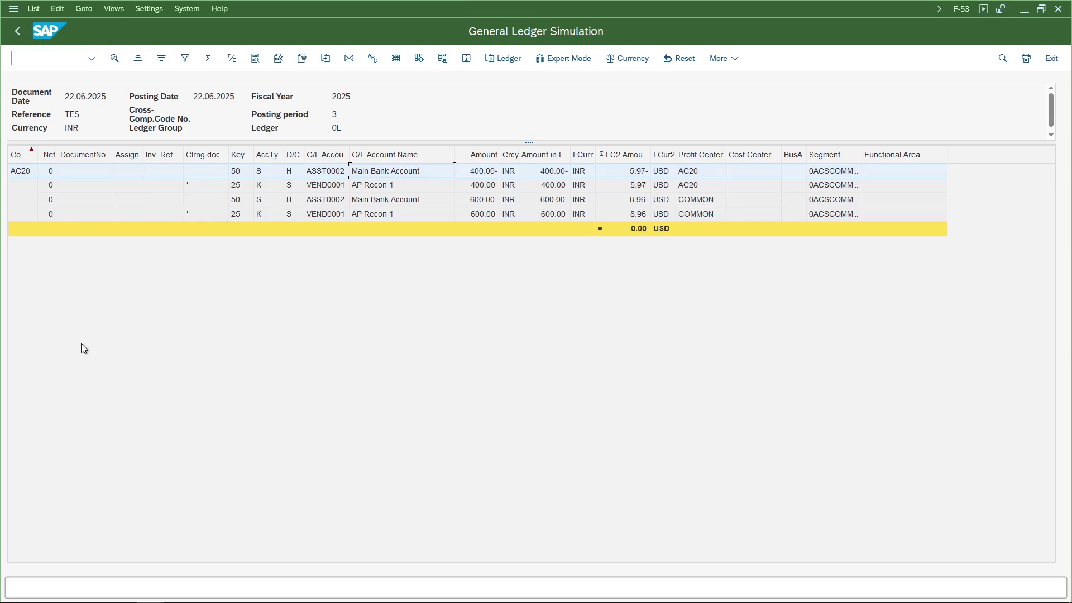
{"action": "left_click", "coordinate": [410, 201]}
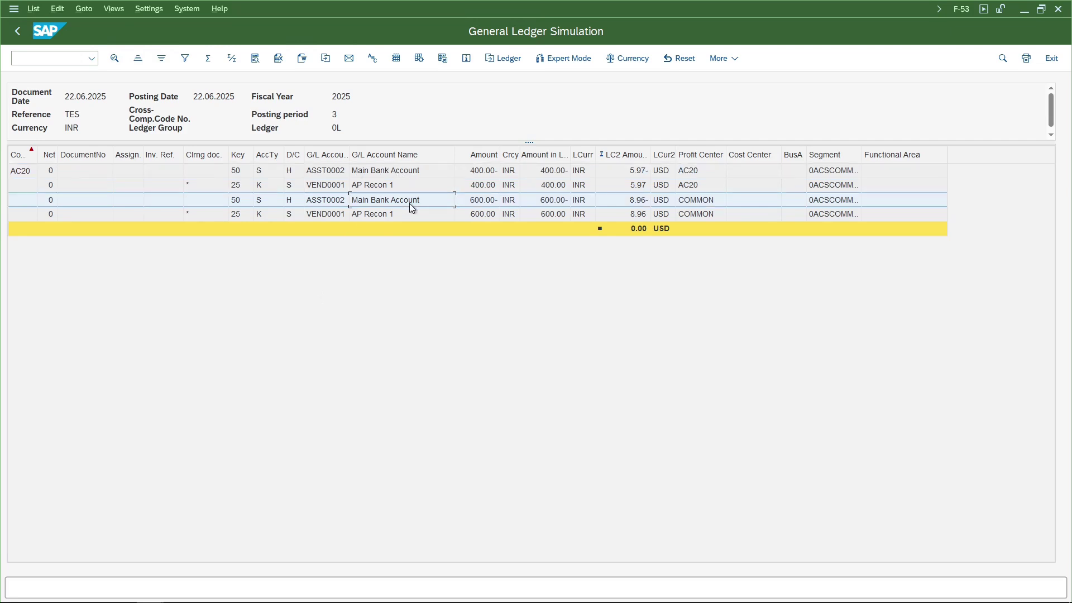